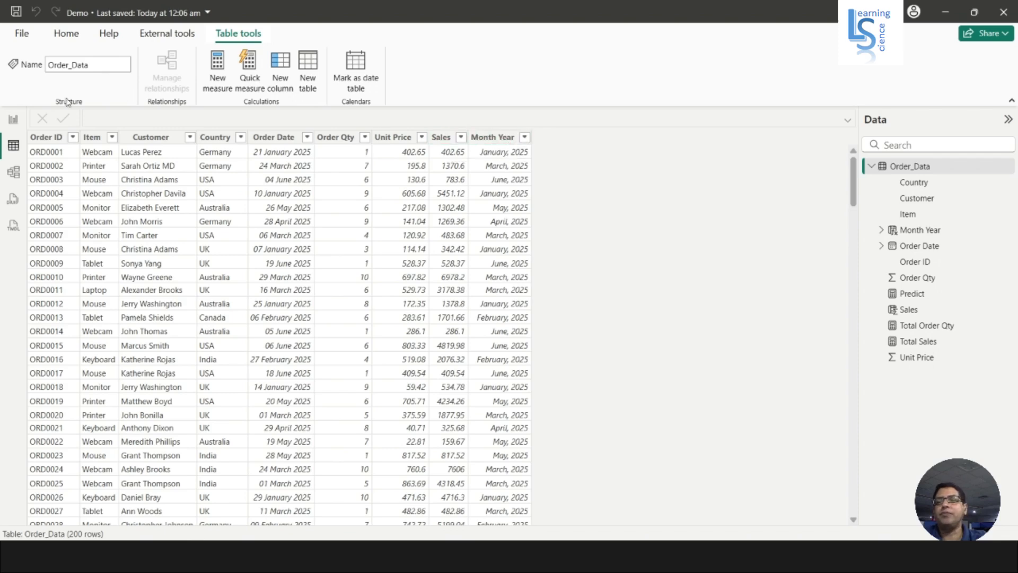
- Insert a table visual on the Demo report page and extend its height to fill most of the blank canvas
left_click(12, 121)
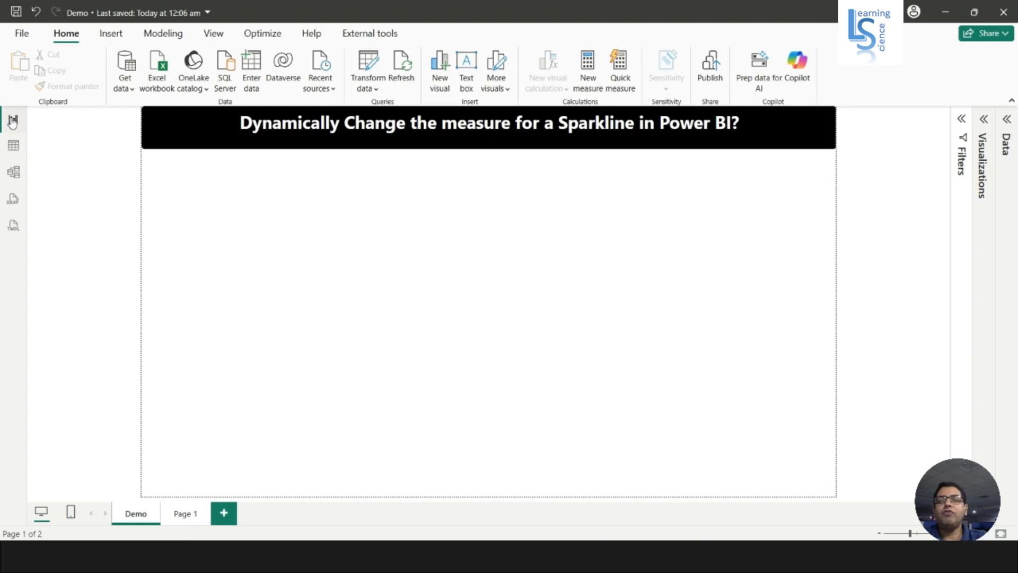
left_click(985, 119)
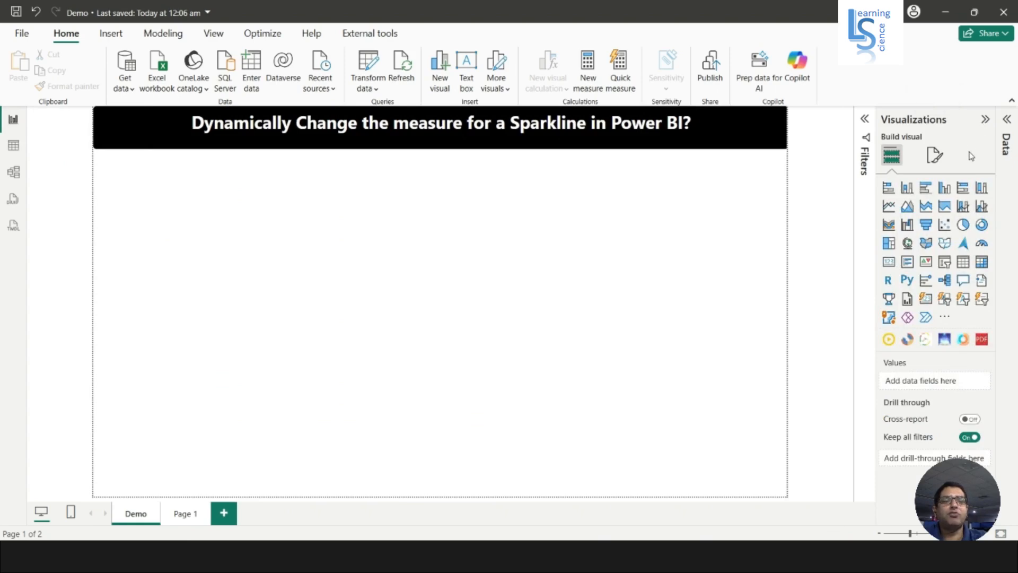
left_click(964, 262)
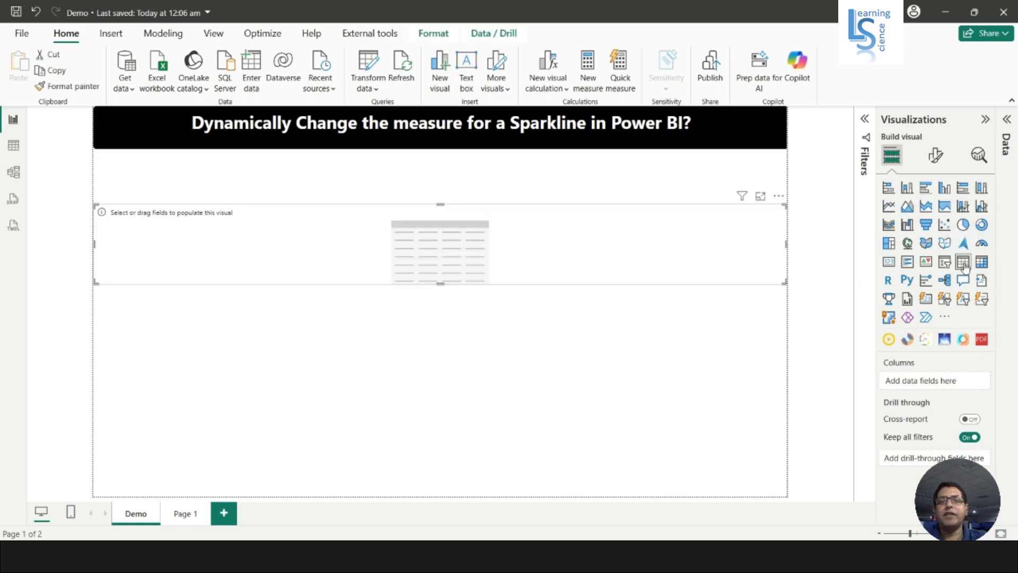
left_click_drag(438, 282, 463, 469)
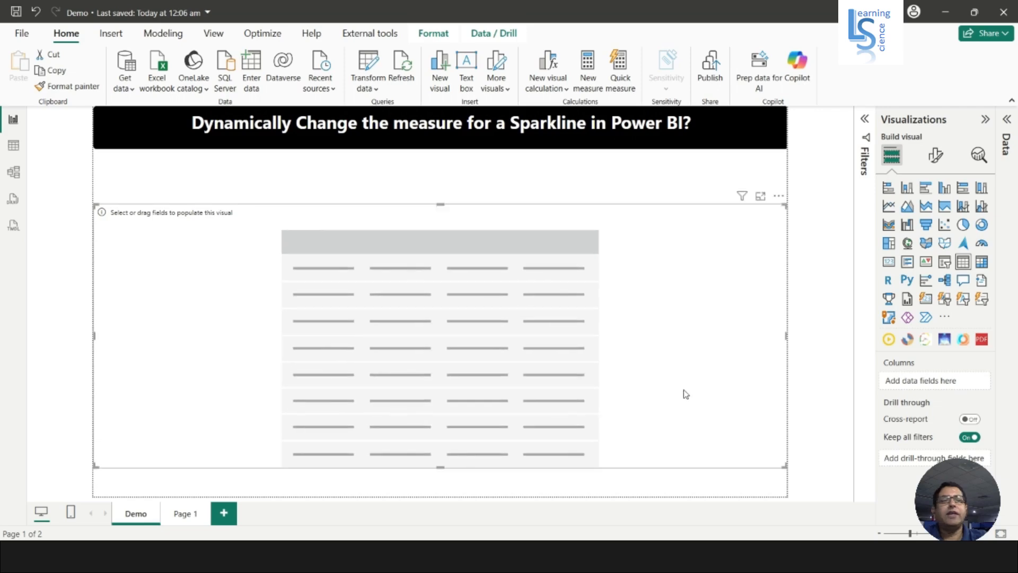
- Add the Country, Item and Total Sales fields from Order_Data to the table visual
left_click(1007, 120)
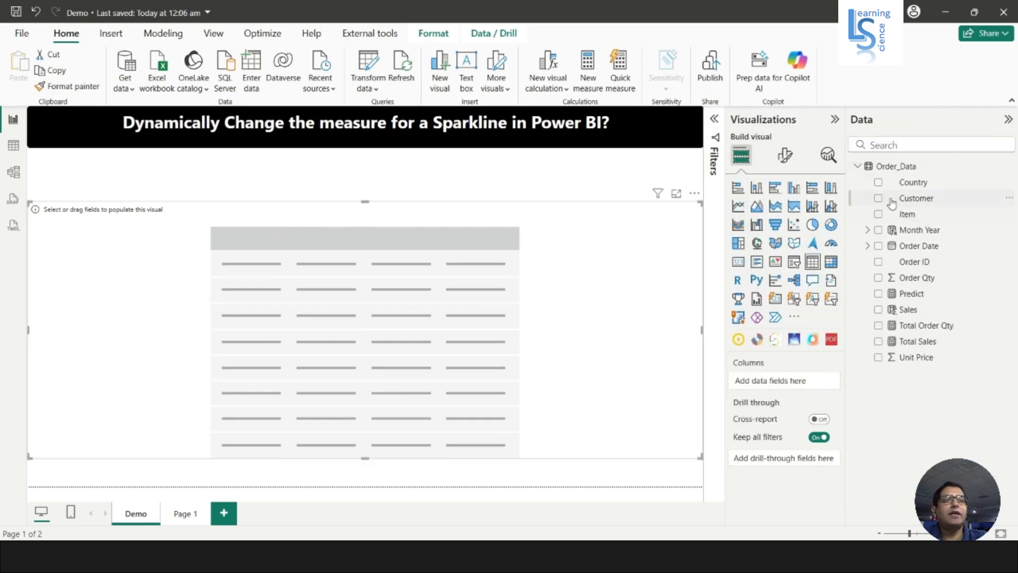
left_click(879, 184)
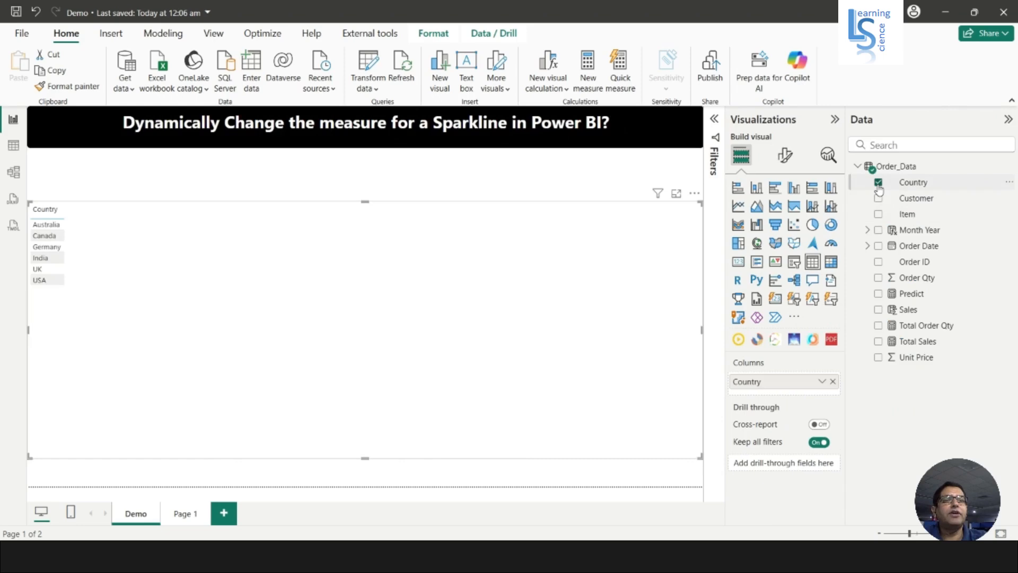
left_click(879, 214)
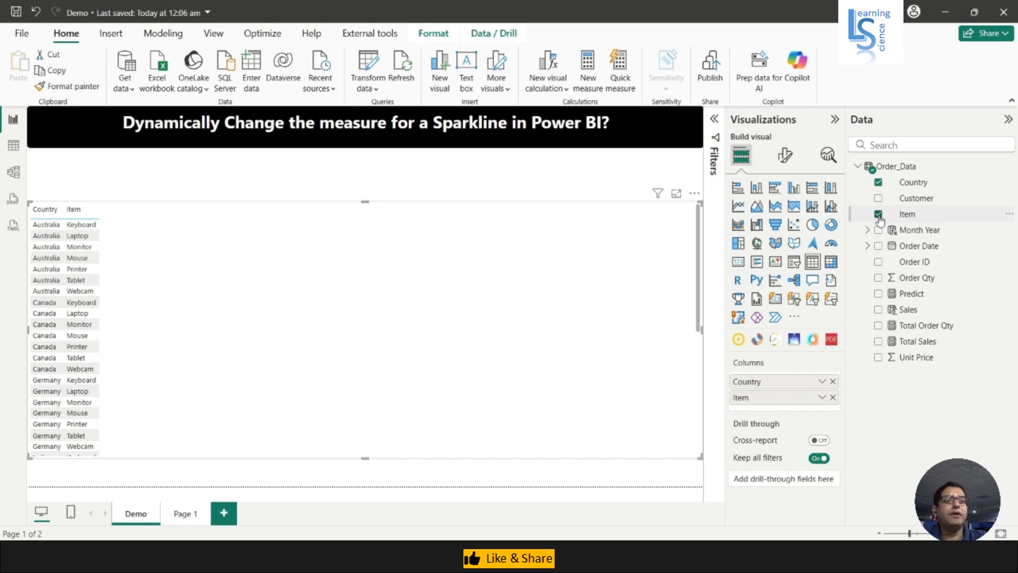
left_click(879, 342)
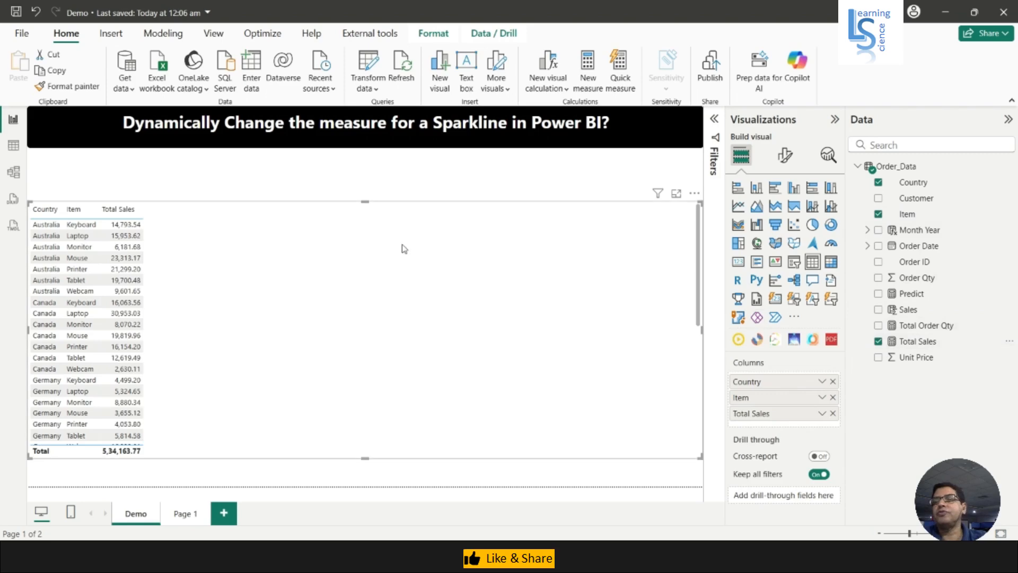
left_click(1007, 120)
left_click(985, 119)
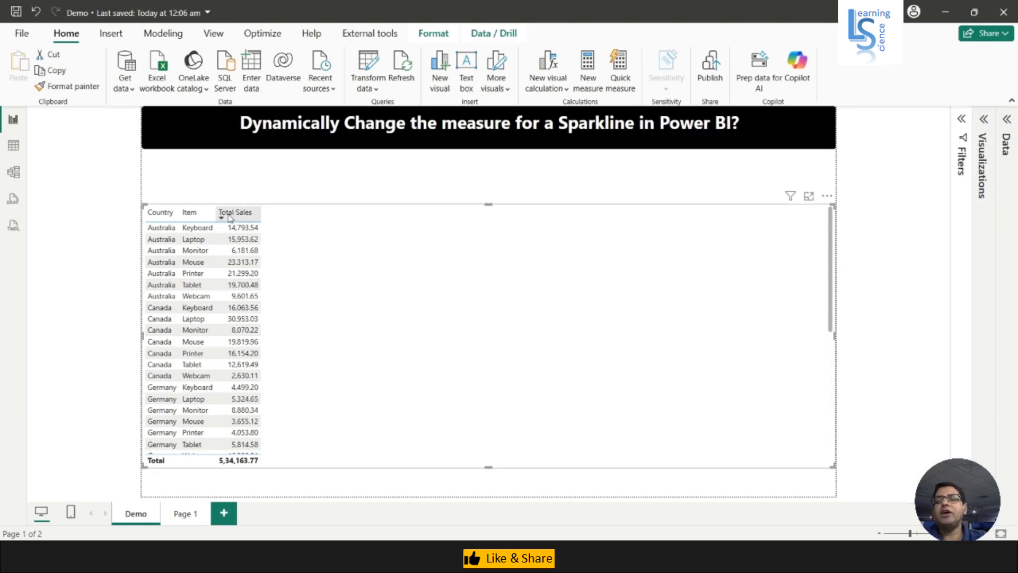
- Add a sparkline to the table with Total Sales on the Y-axis and Month Year on the X-axis
left_click(985, 121)
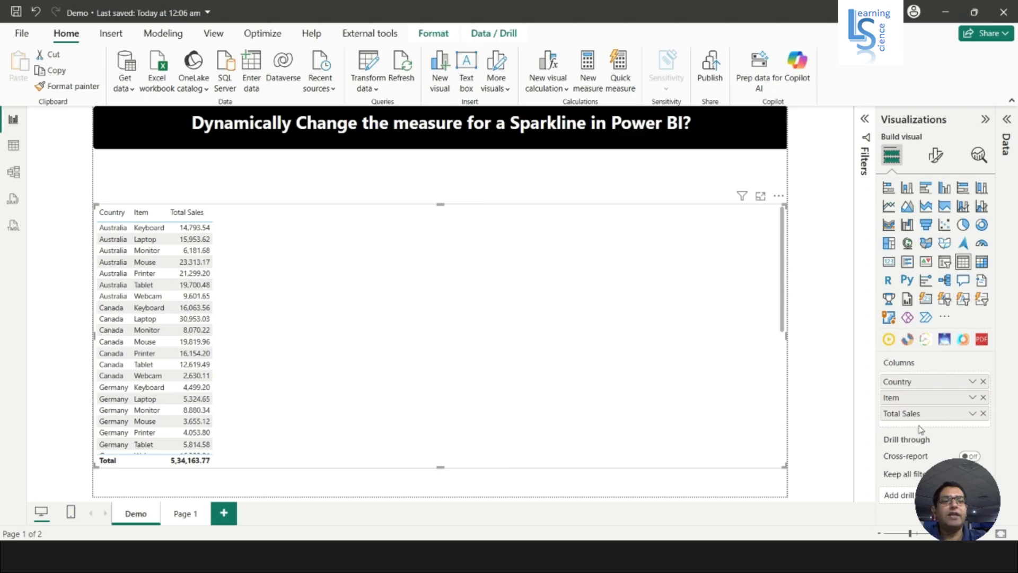
left_click(973, 414)
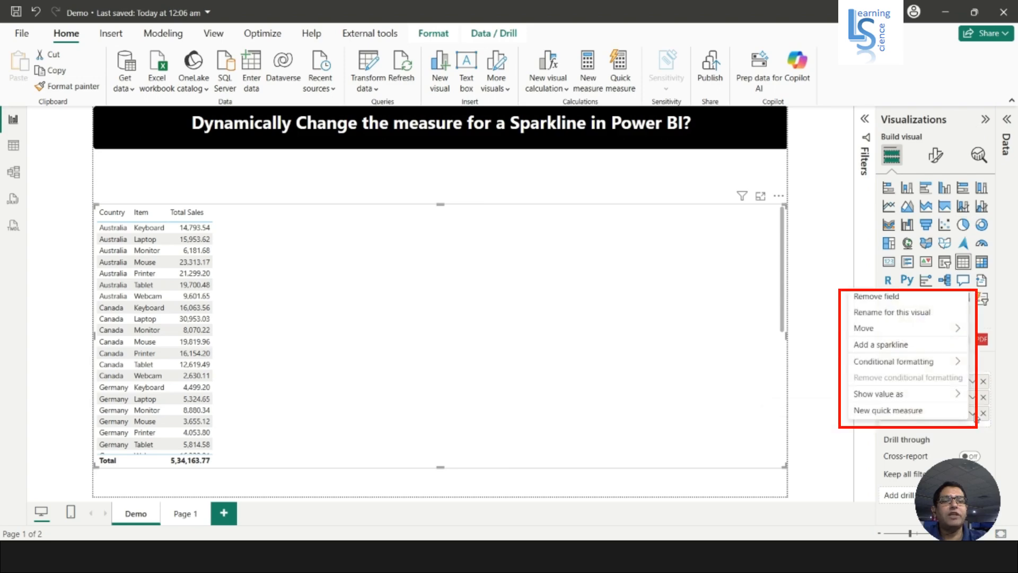
left_click(903, 346)
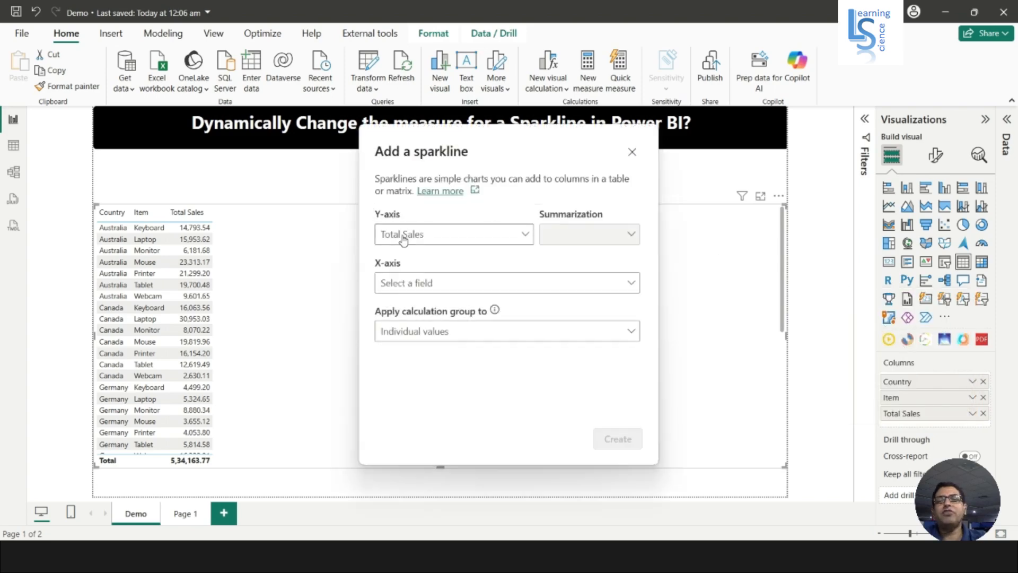
left_click(443, 287)
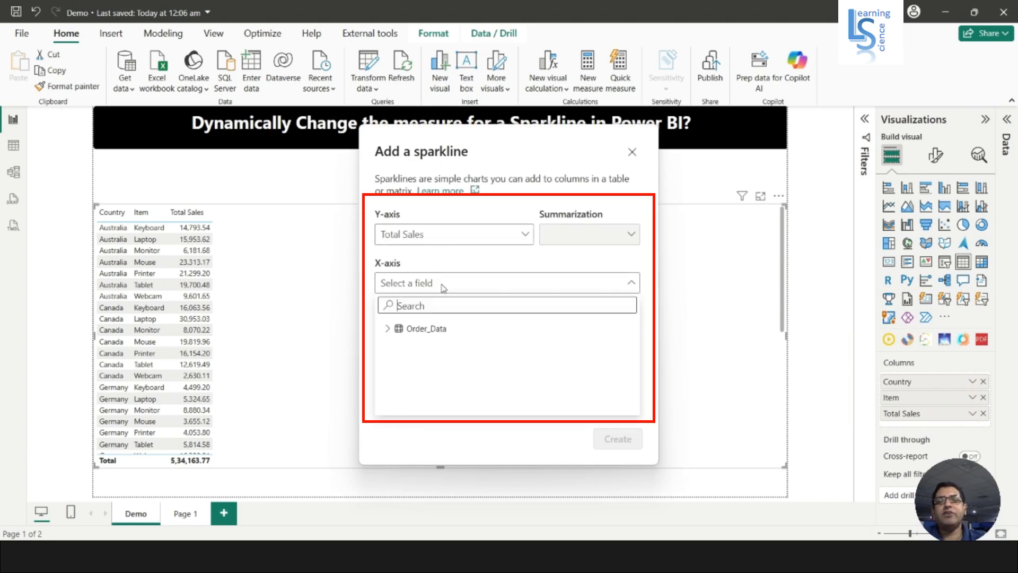
left_click(387, 329)
scroll(517, 374, "down", 3)
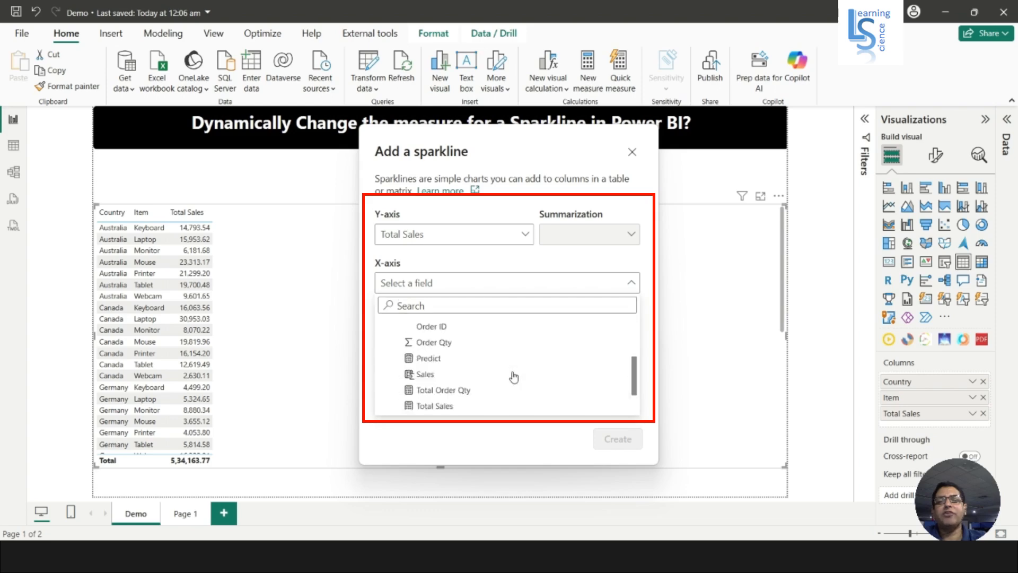
scroll(514, 375, "down", 1)
scroll(447, 396, "up", 4)
left_click(448, 393)
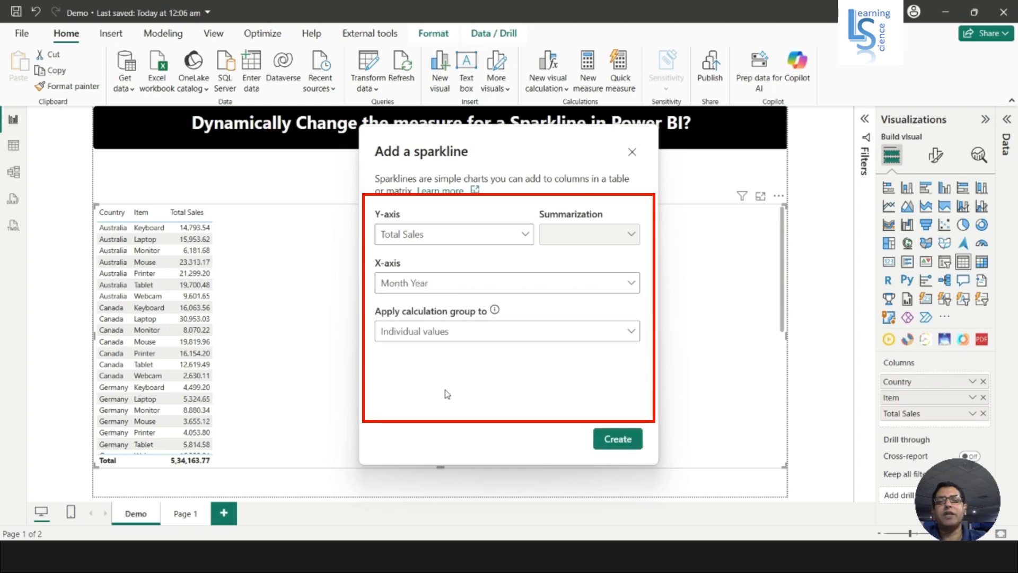
left_click(624, 446)
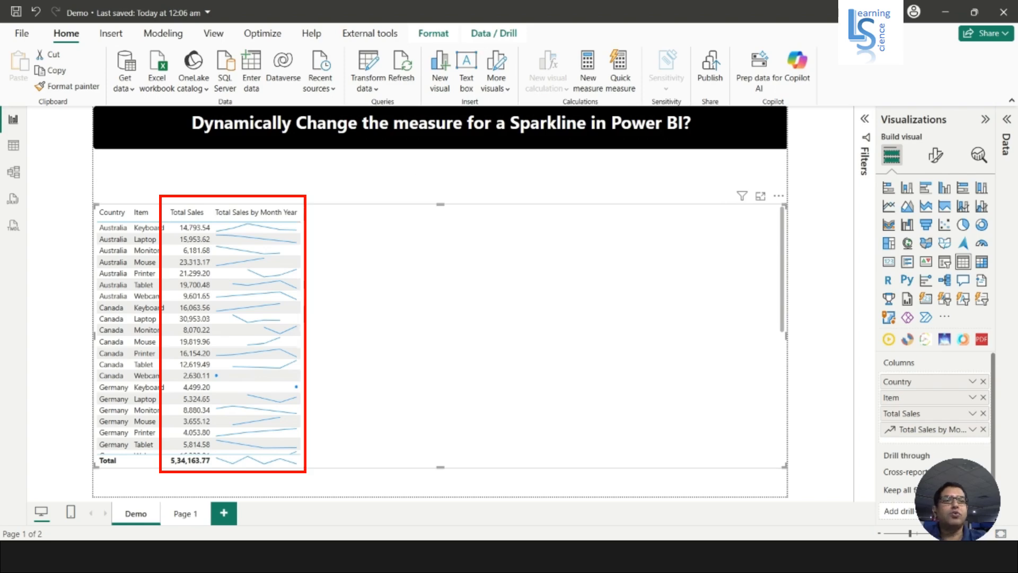
left_click(988, 119)
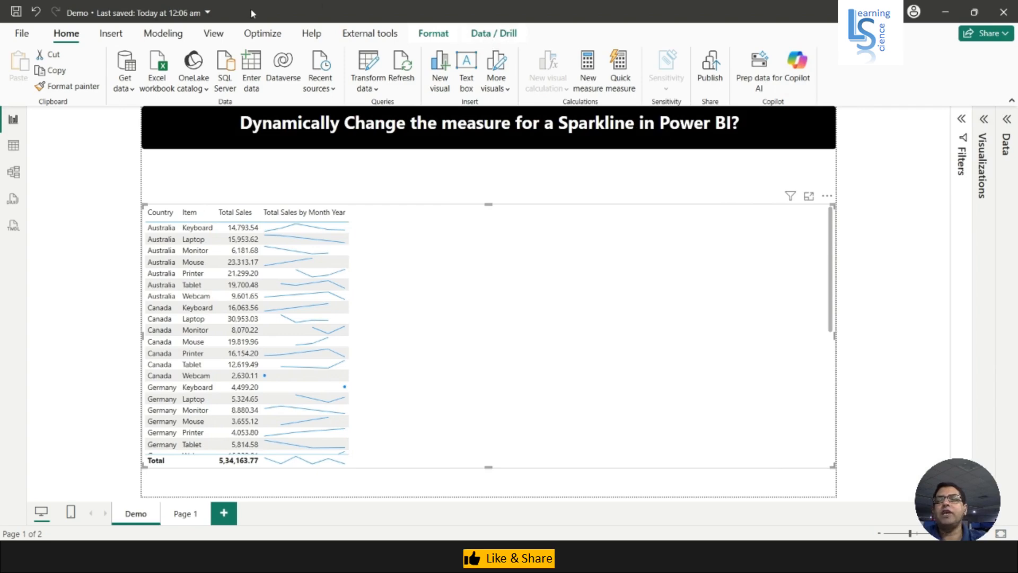
- Open the Power Query Editor and refresh the Order_Data preview
left_click(378, 90)
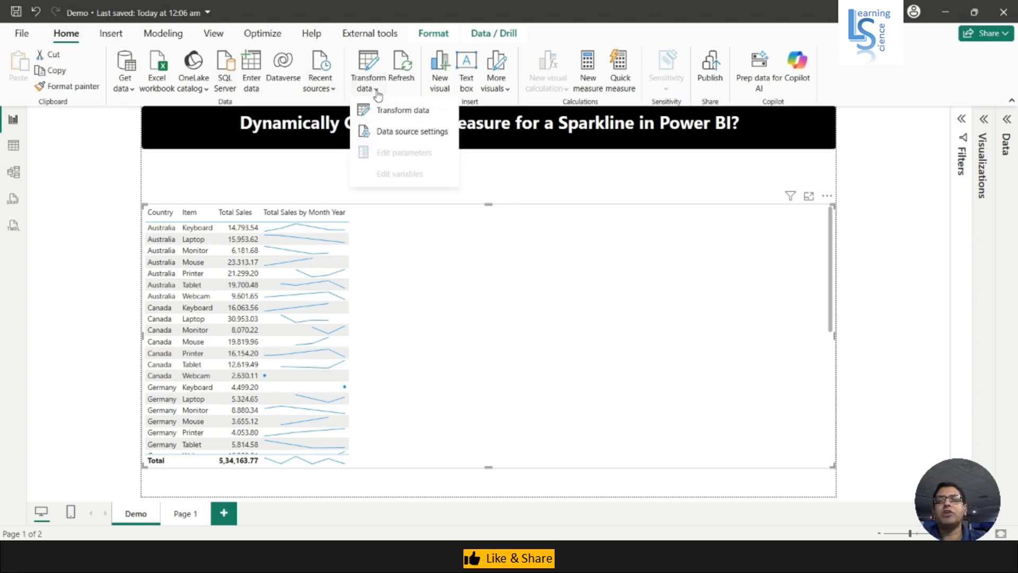
left_click(403, 111)
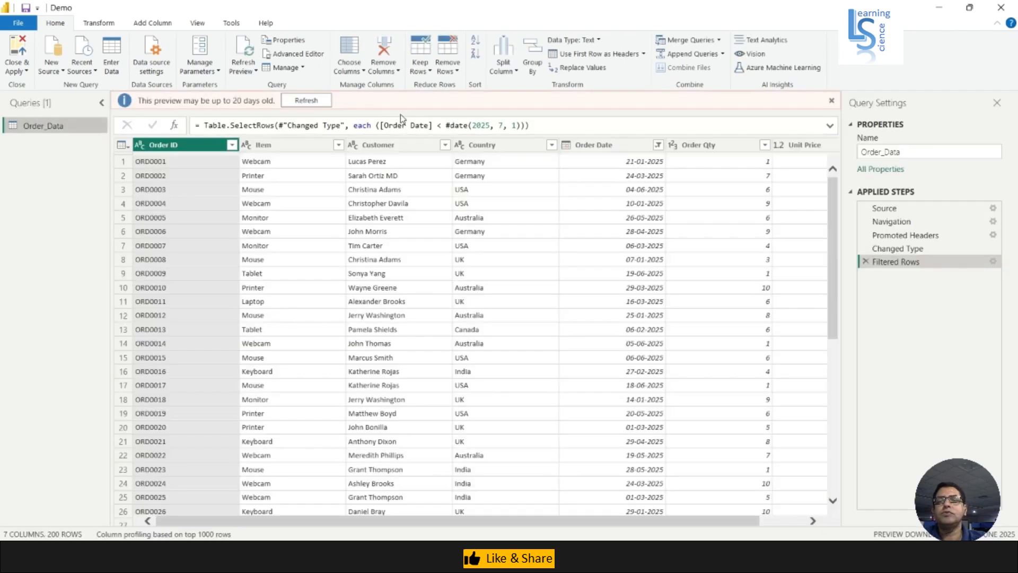
left_click(298, 101)
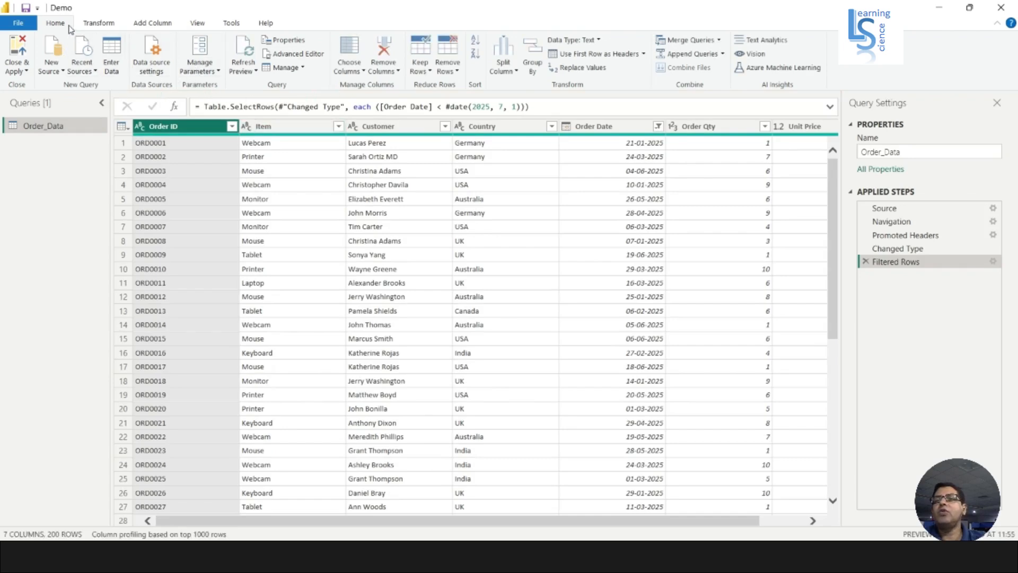
- Start a manually entered table and name its first column Seq ID
left_click(114, 74)
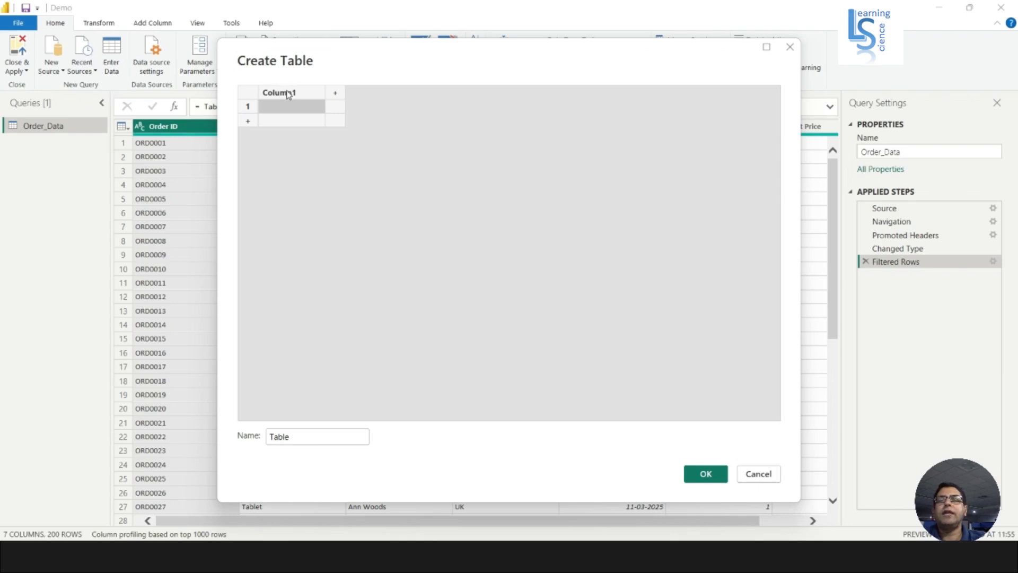
double_click(288, 93)
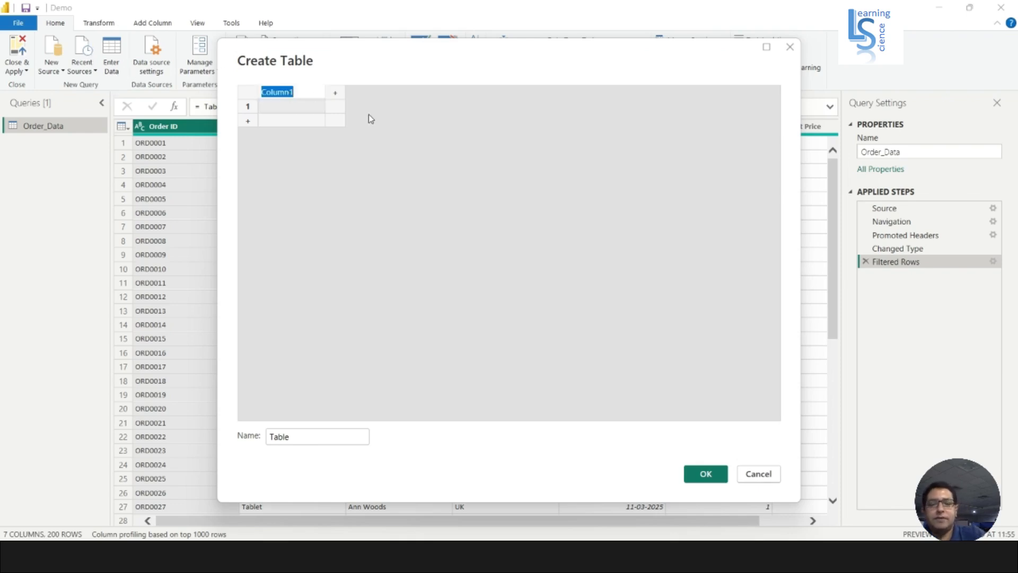
type("Se")
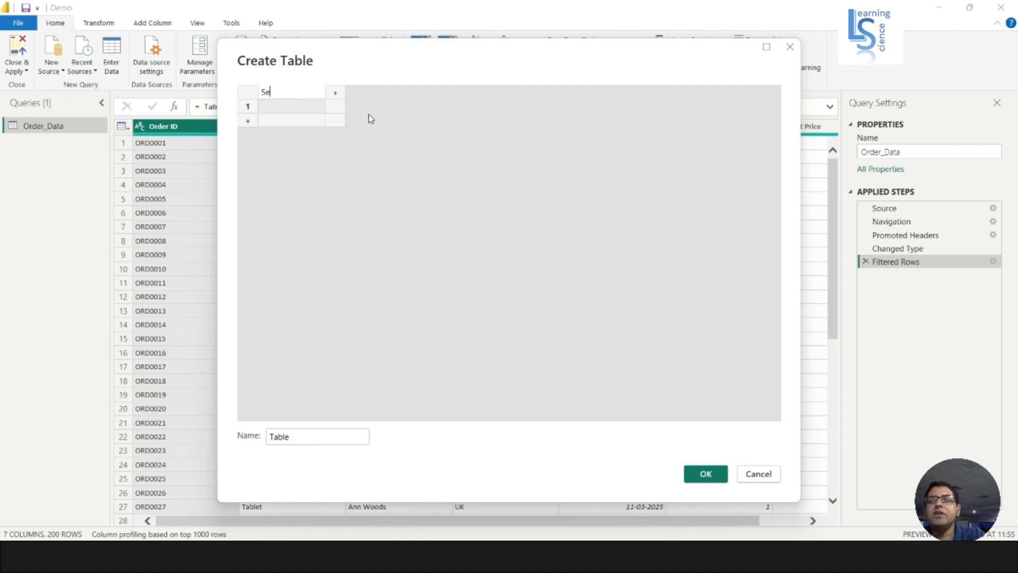
type("q")
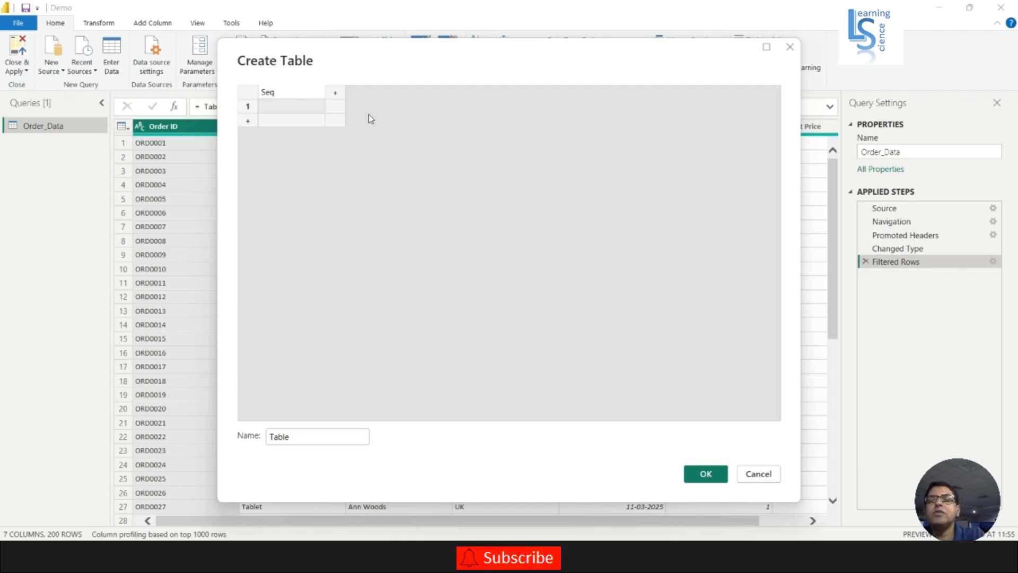
type(" ID")
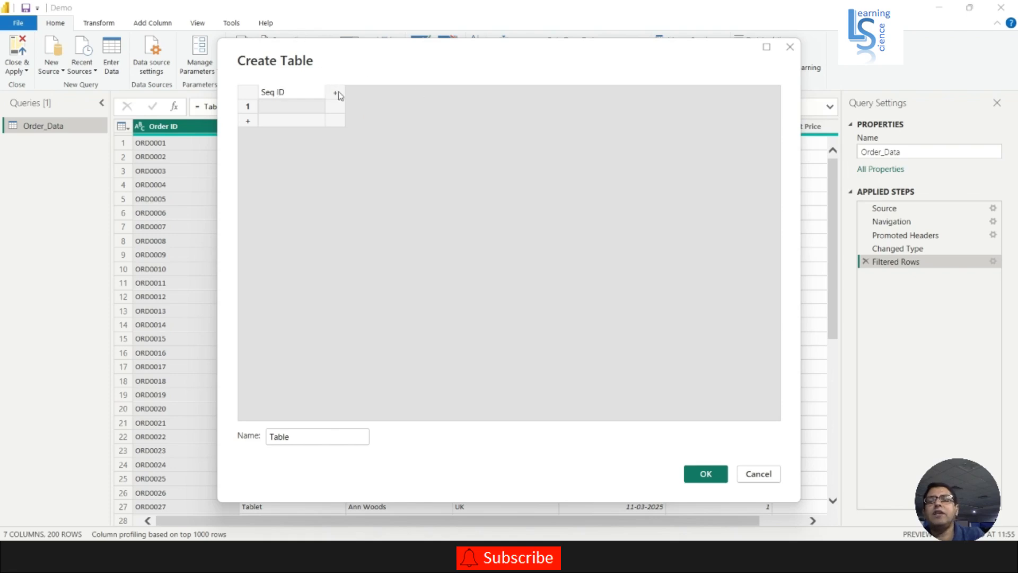
- Add a second column named Measure Type to the new table
left_click(336, 93)
left_click(337, 94)
double_click(363, 93)
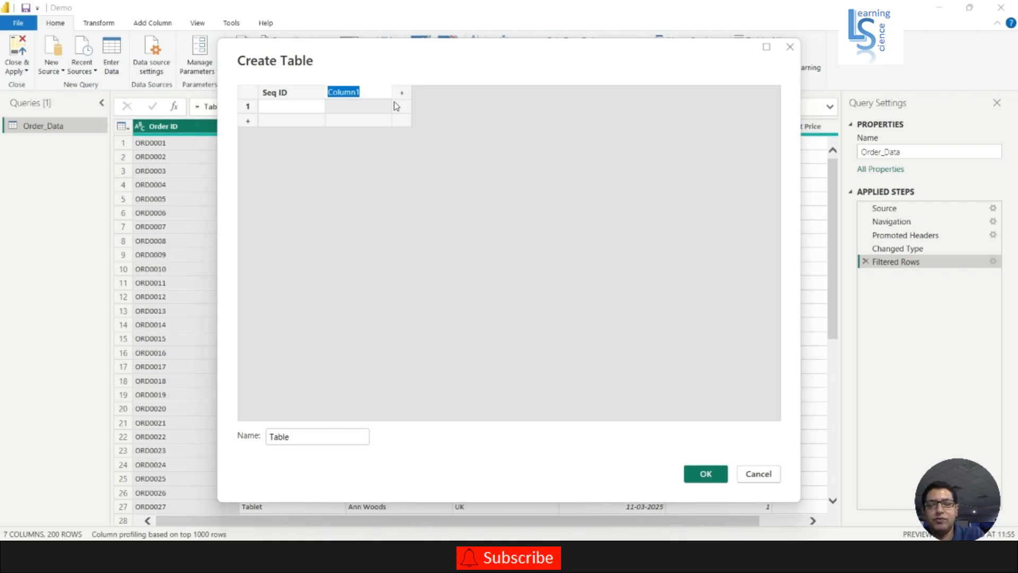
type("Measu")
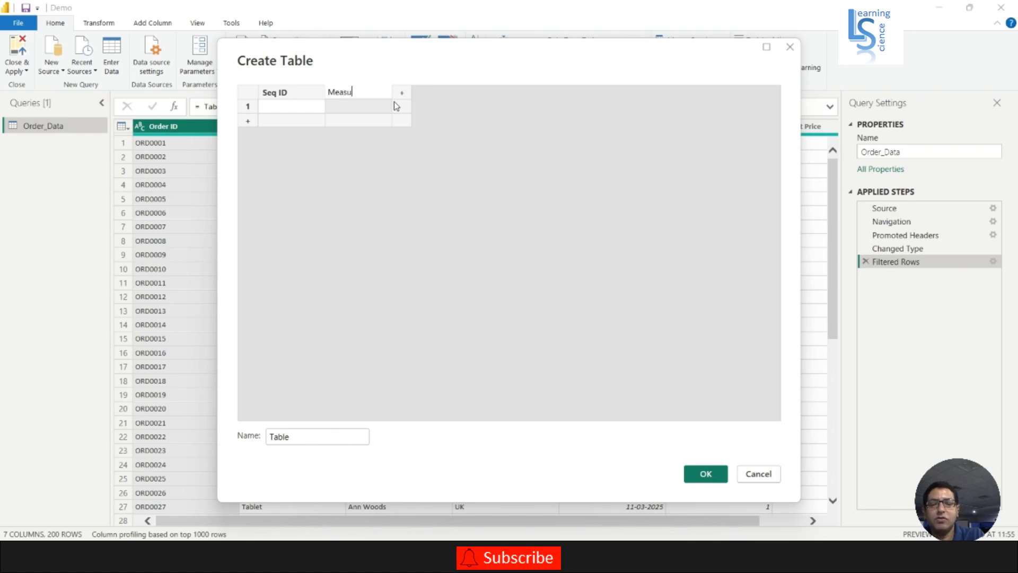
type("re Type")
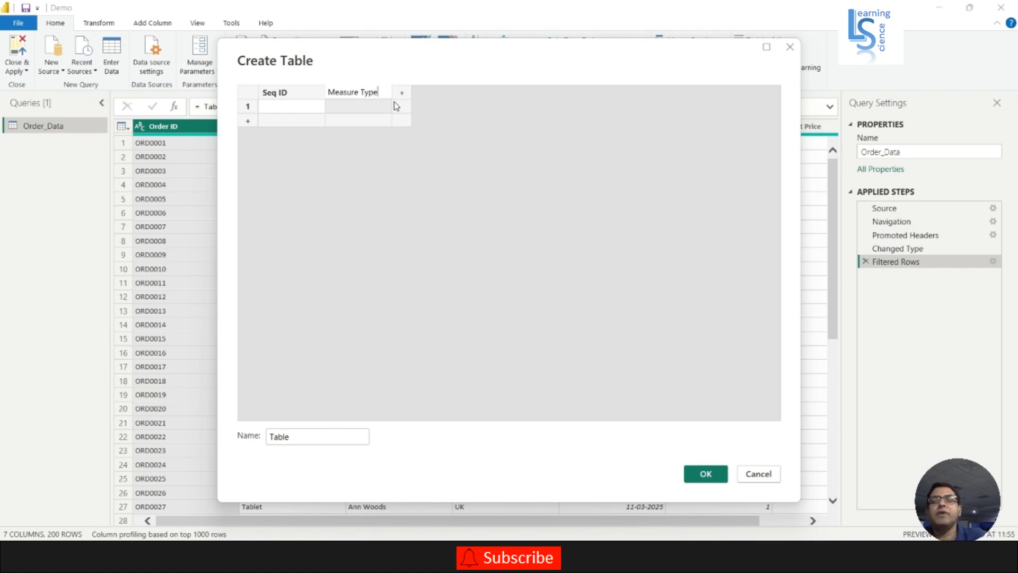
- Fill the first row with Seq ID 1 and Measure Type Total Sales
left_click(271, 108)
left_click(271, 108)
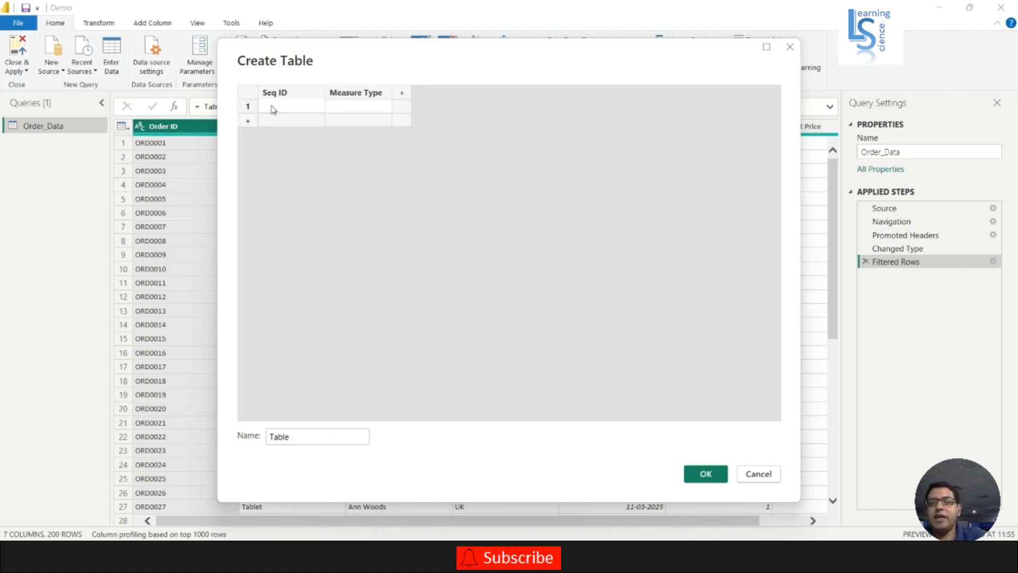
type("1")
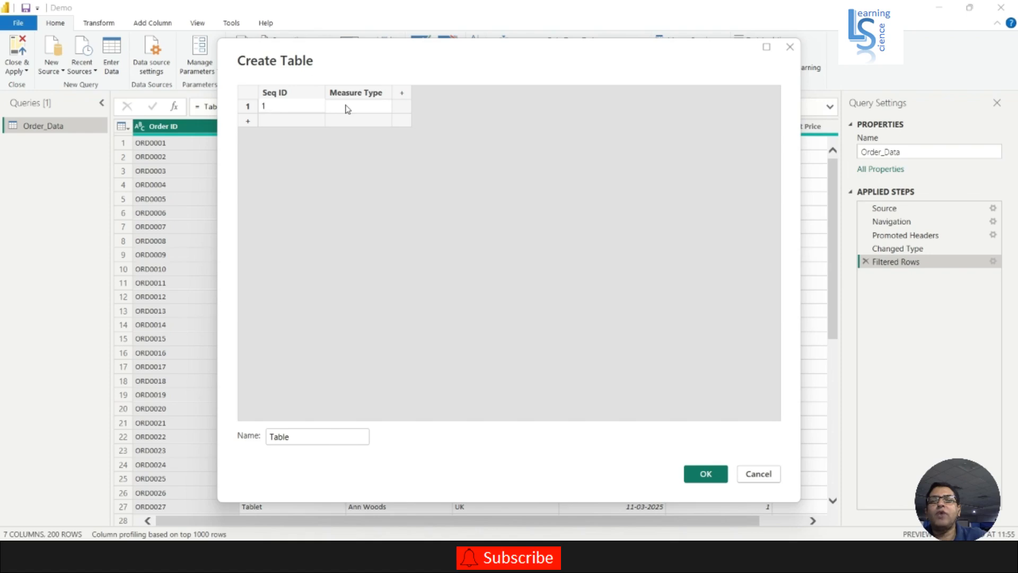
left_click(348, 108)
type("T")
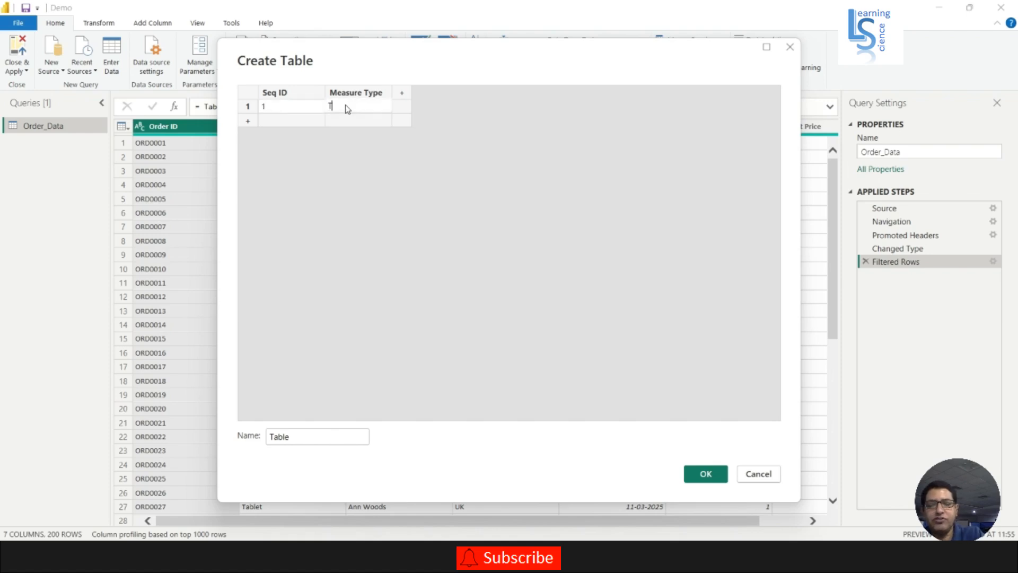
type("otal Sales")
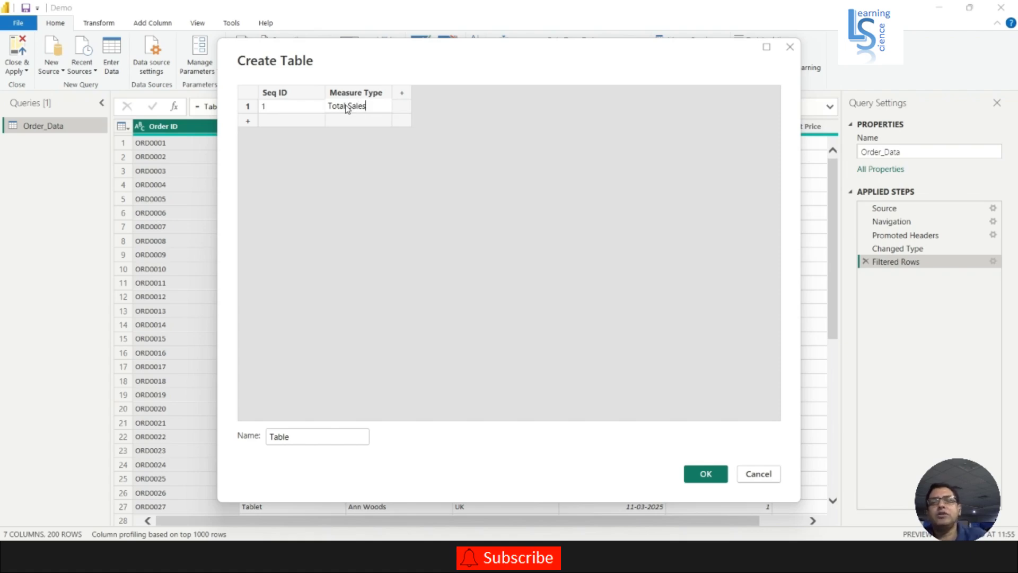
- Fill the second row with Seq ID 2 and Measure Type Total Order Qty
left_click(289, 123)
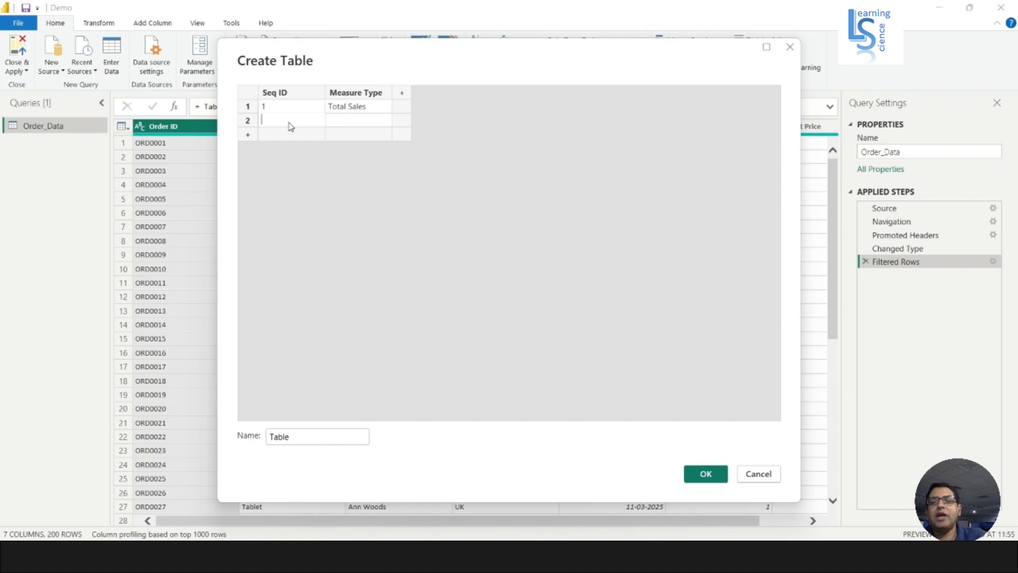
left_click(345, 120)
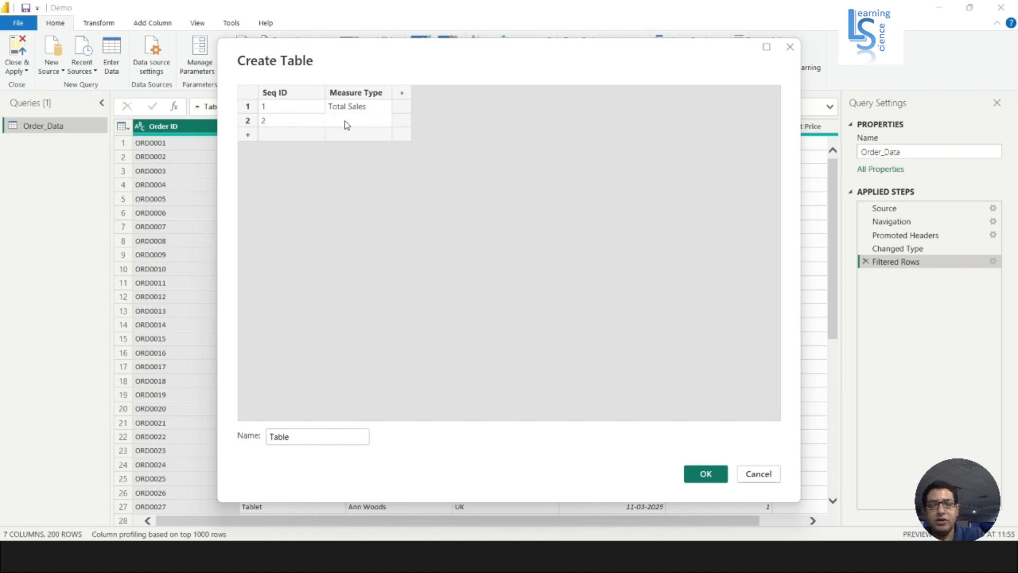
type("Total orde")
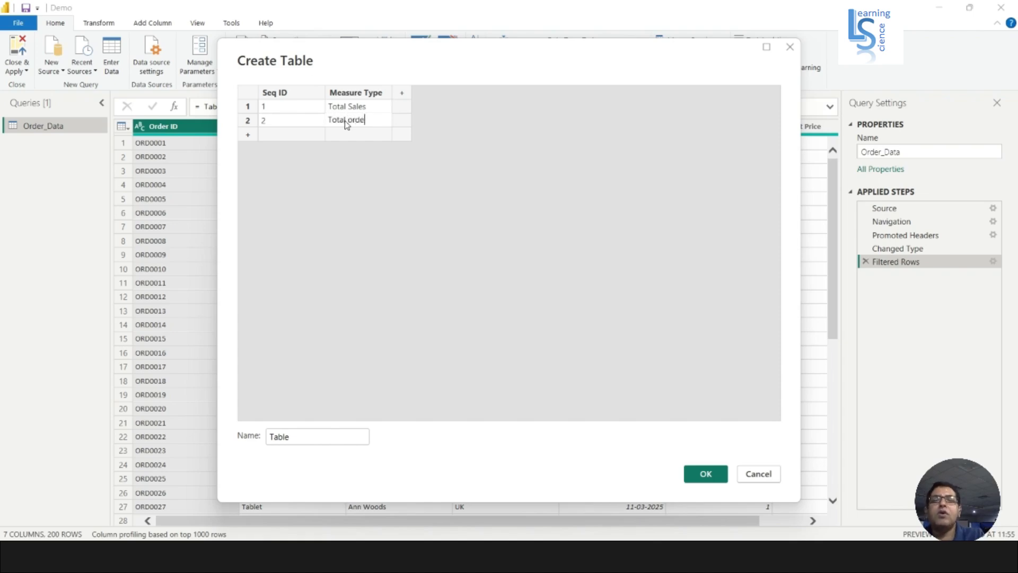
key("BackSpace")
key("BackSpace")
key("BackSpace")
key("BackSpace")
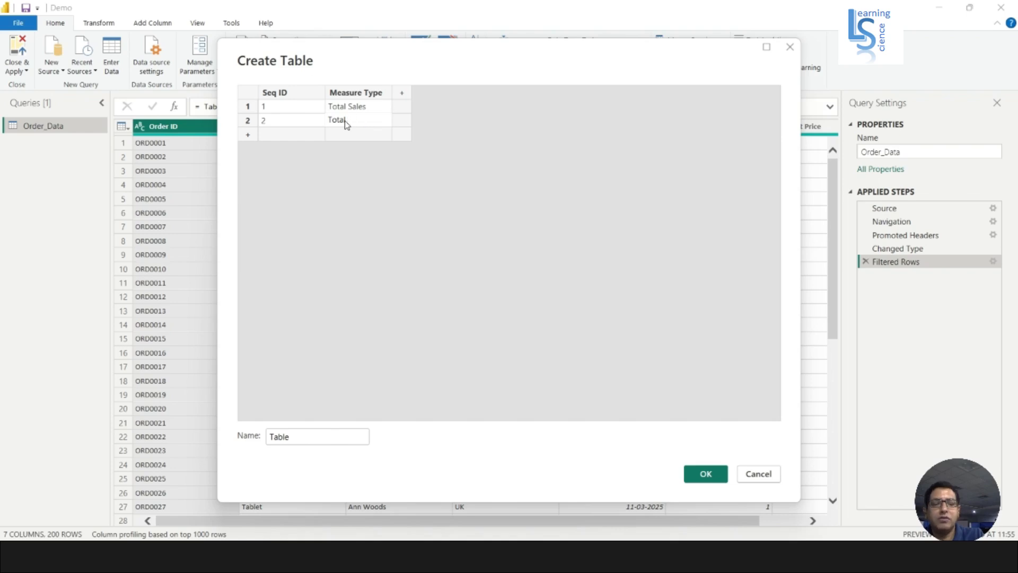
type("O")
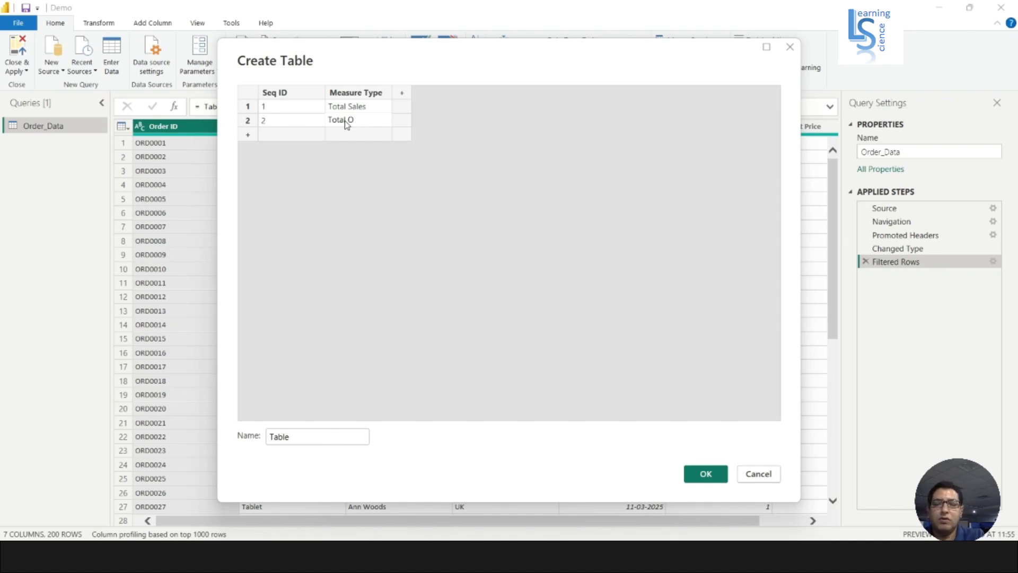
type("redr ")
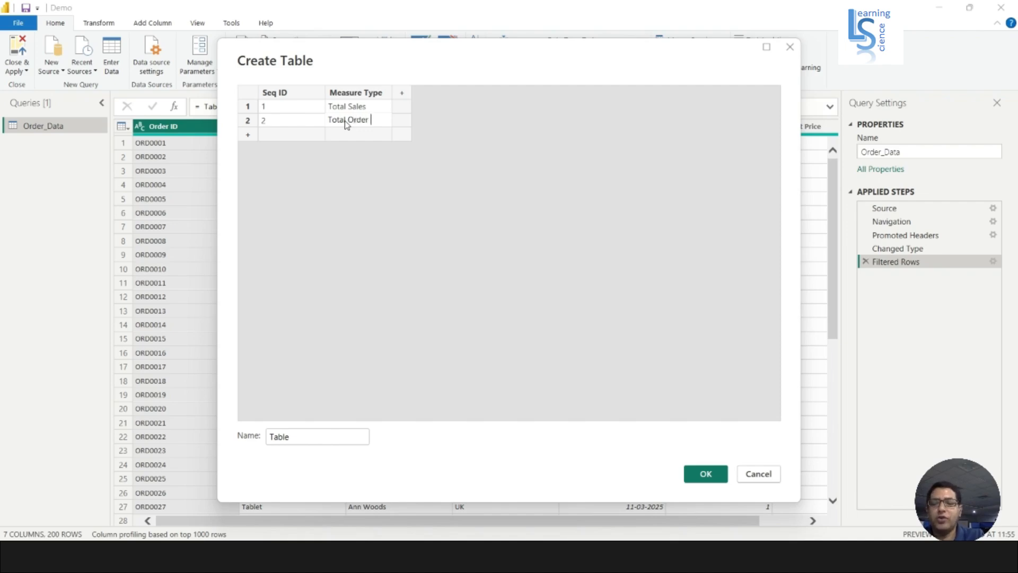
type("Qty")
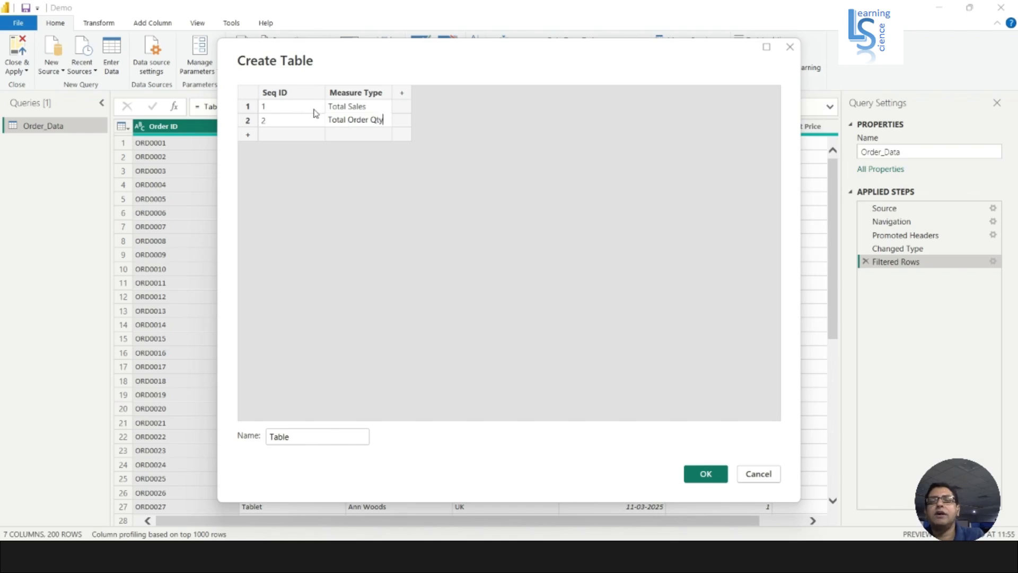
- Add a third row with Seq ID 3 and Measure Type Total Order
left_click(291, 136)
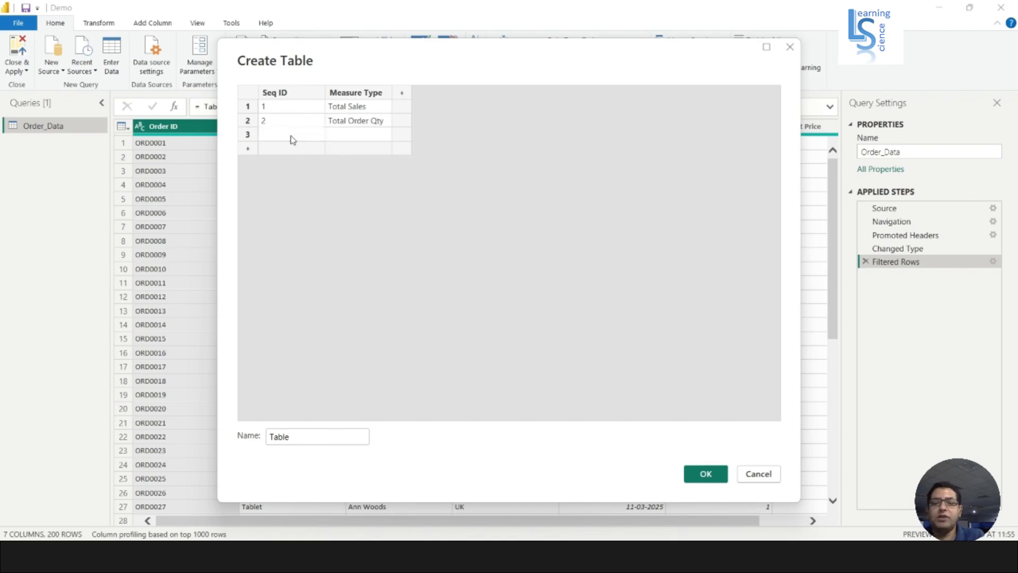
type("3")
left_click(342, 134)
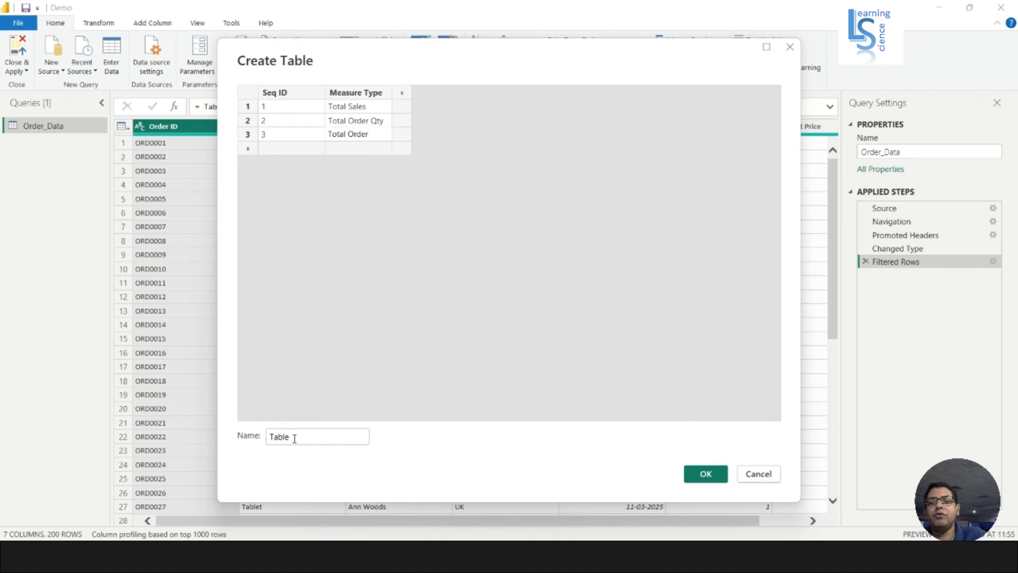
- Name the new table Measure_Tab and load it into the report, closing the query editor
left_click_drag(295, 438, 252, 439)
type("M")
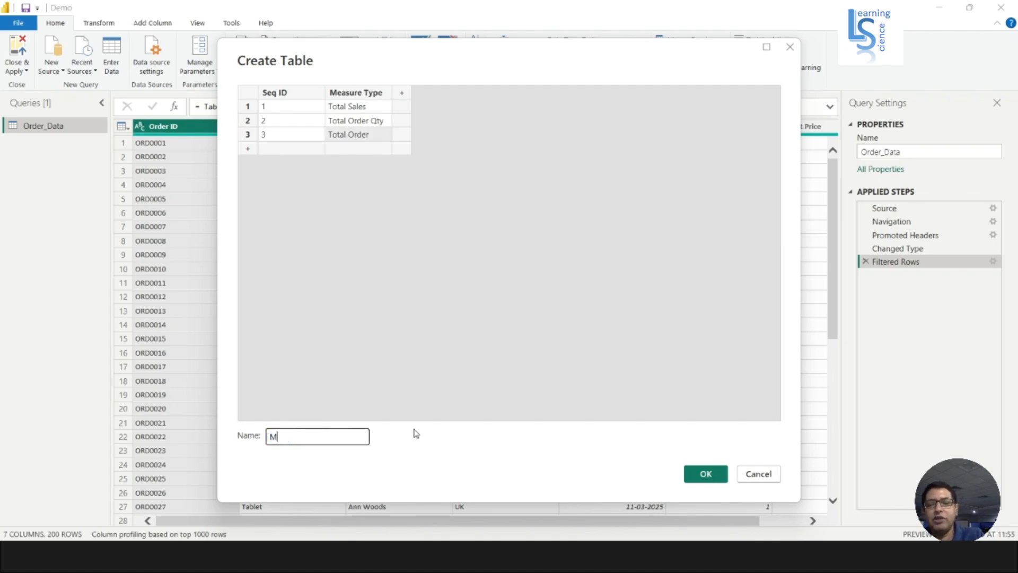
type("eas")
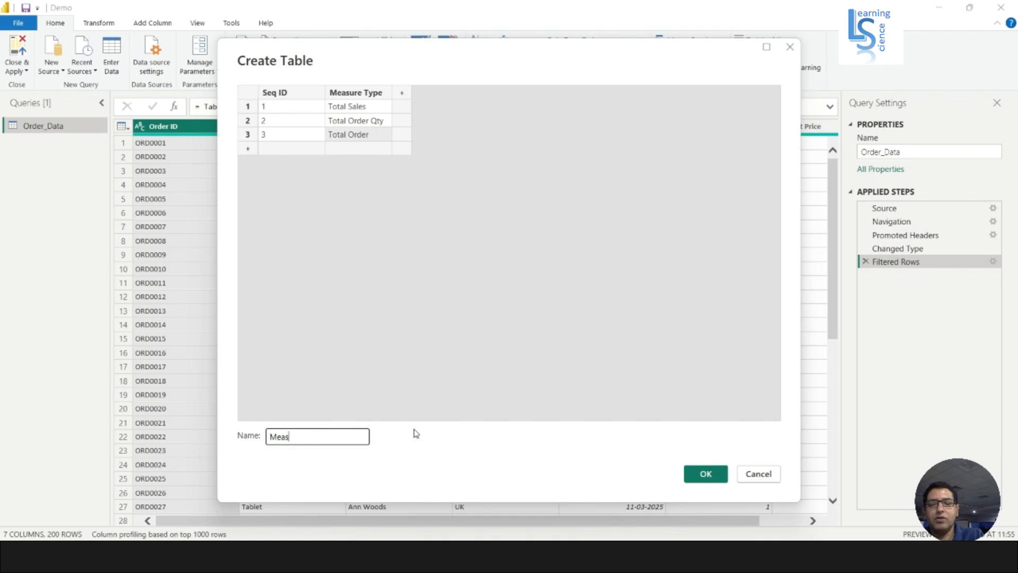
type("ure_Tab")
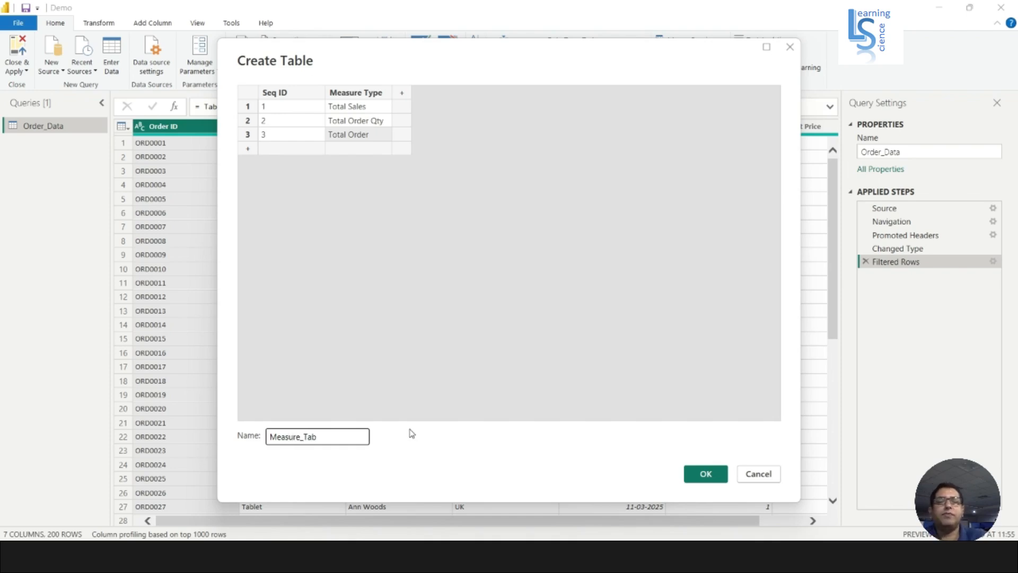
left_click(712, 476)
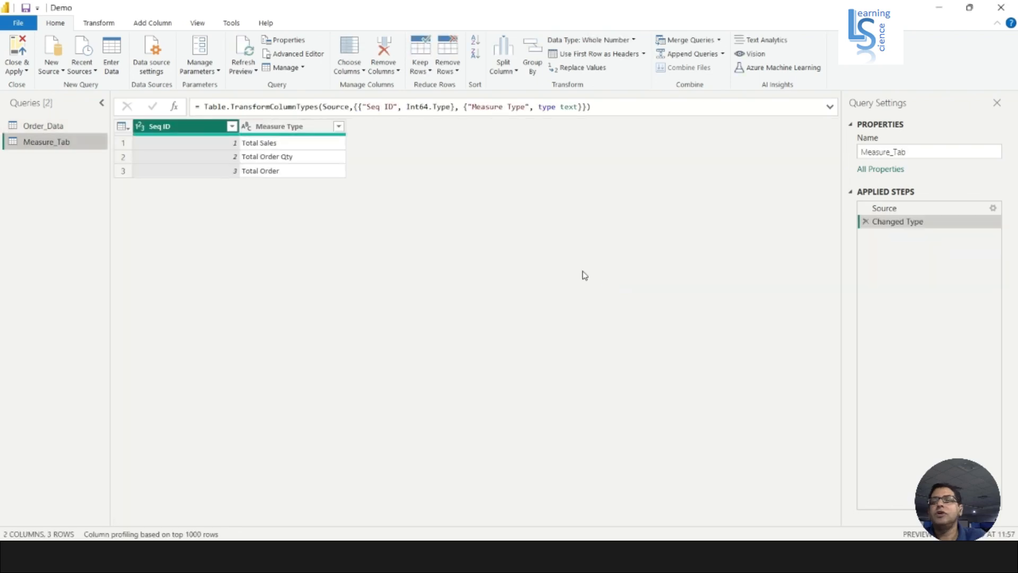
left_click(26, 72)
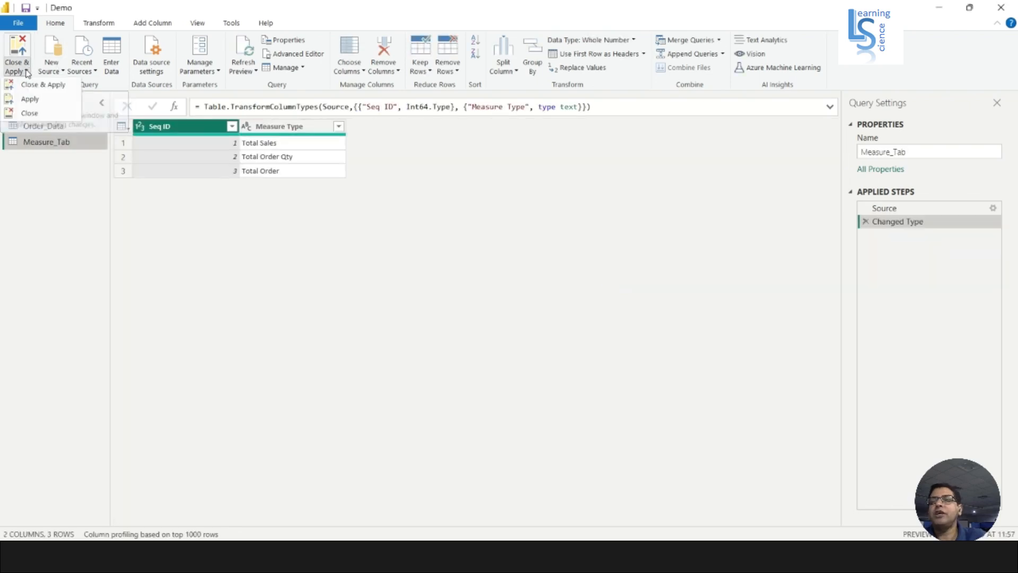
left_click(46, 85)
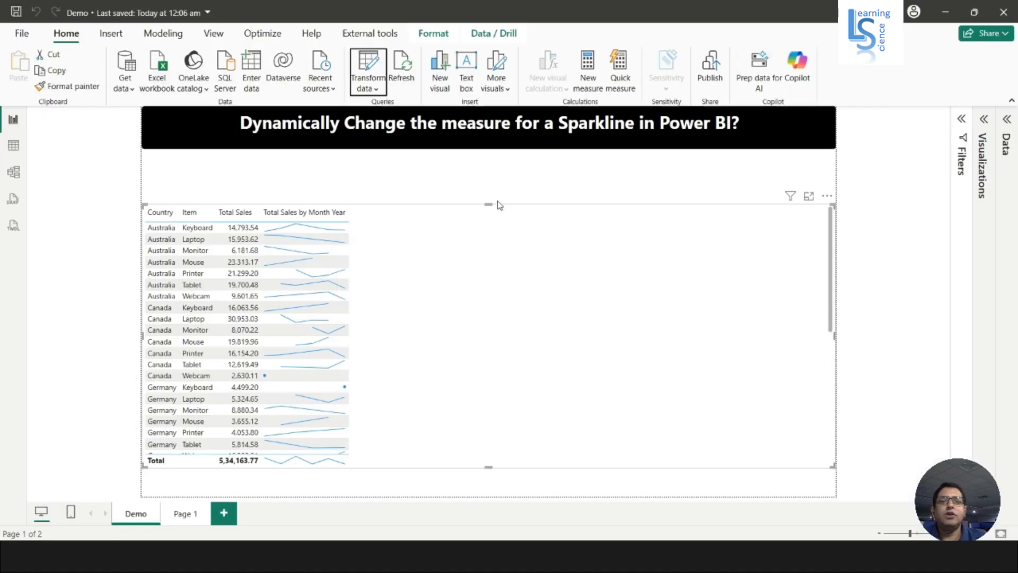
- Lower the table visual's upper edge and insert a button slicer as a wide, flat strip between the report title and the table
left_click_drag(491, 204, 493, 221)
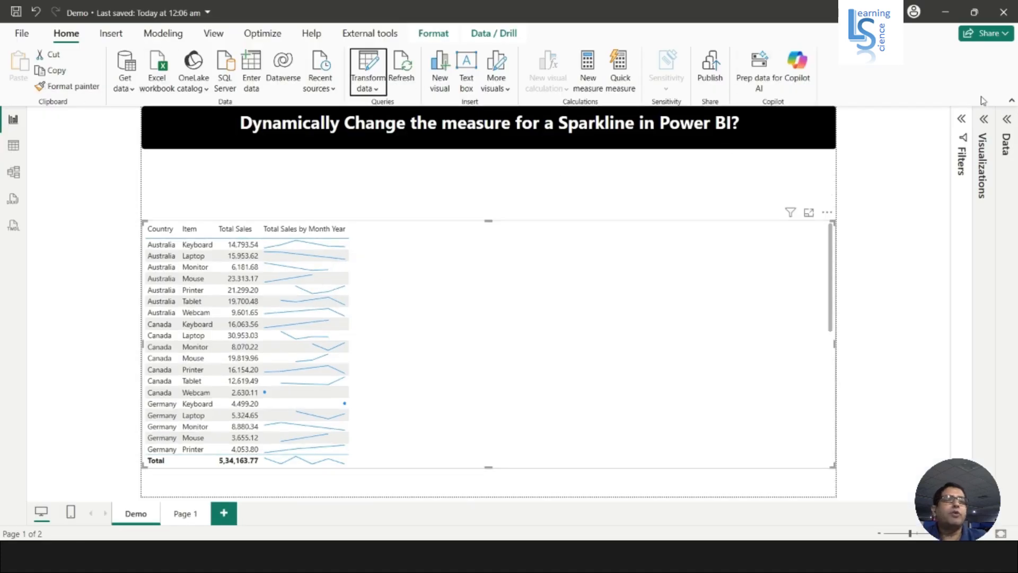
left_click(983, 125)
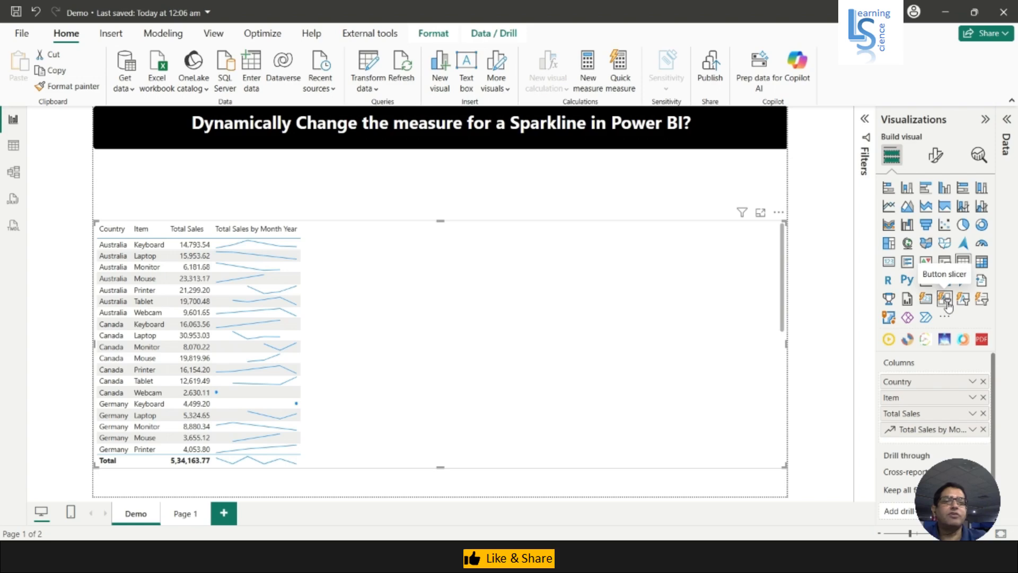
left_click(625, 180)
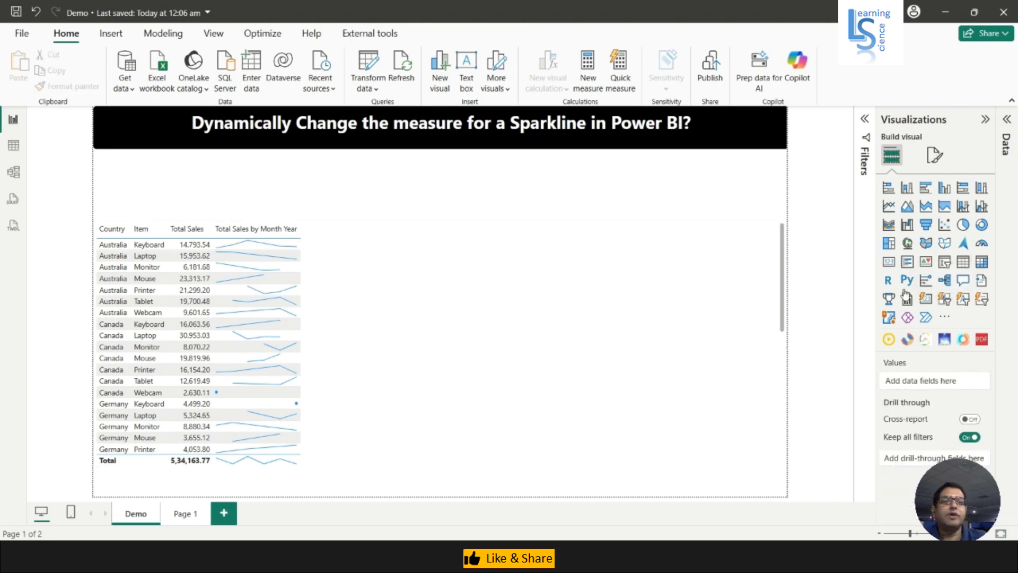
left_click(944, 300)
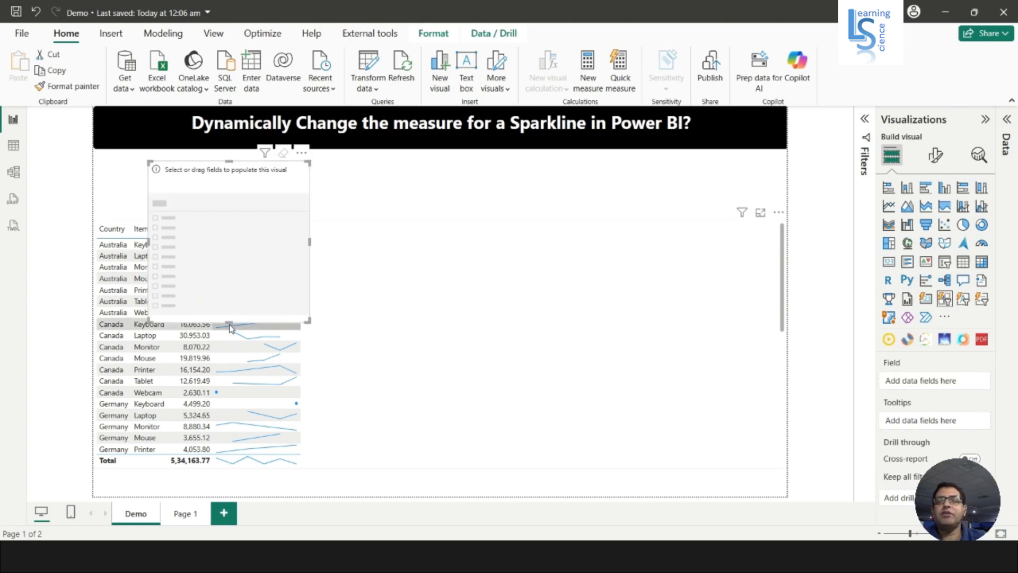
left_click_drag(229, 319, 230, 185)
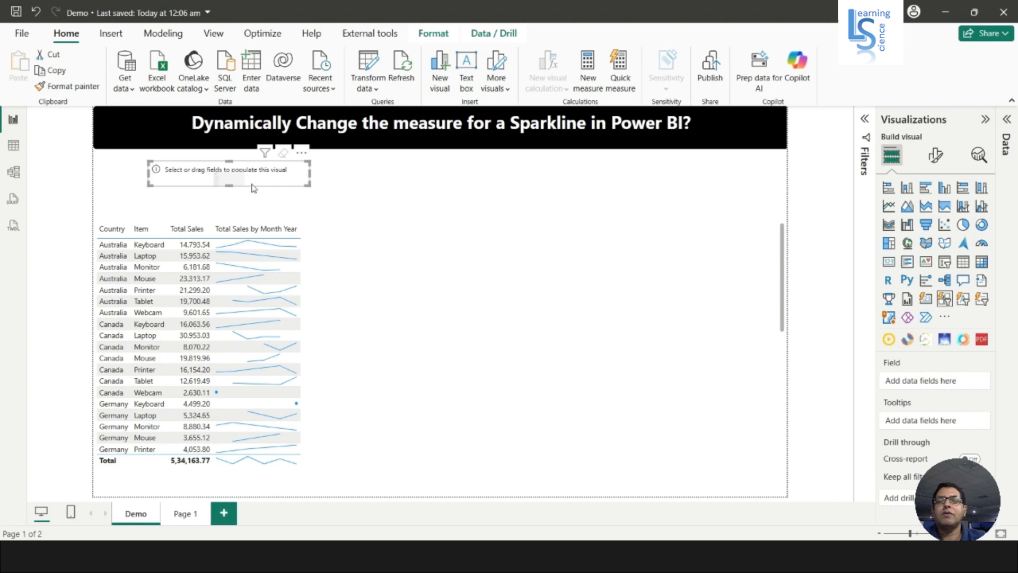
left_click_drag(310, 171, 652, 176)
left_click_drag(590, 174, 717, 175)
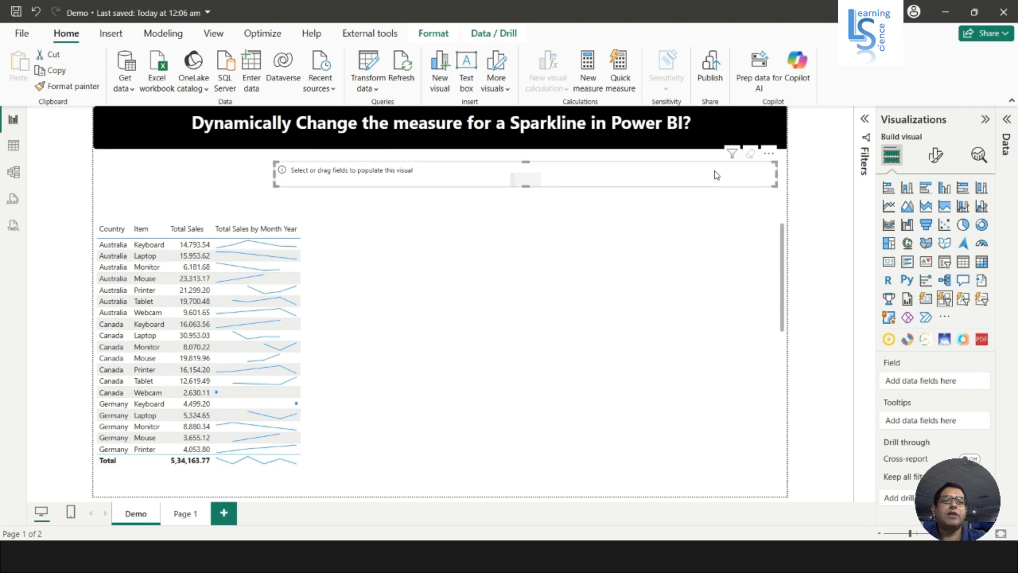
- Assign the Measure Type field from Measure_Tab to the button slicer
left_click(1006, 119)
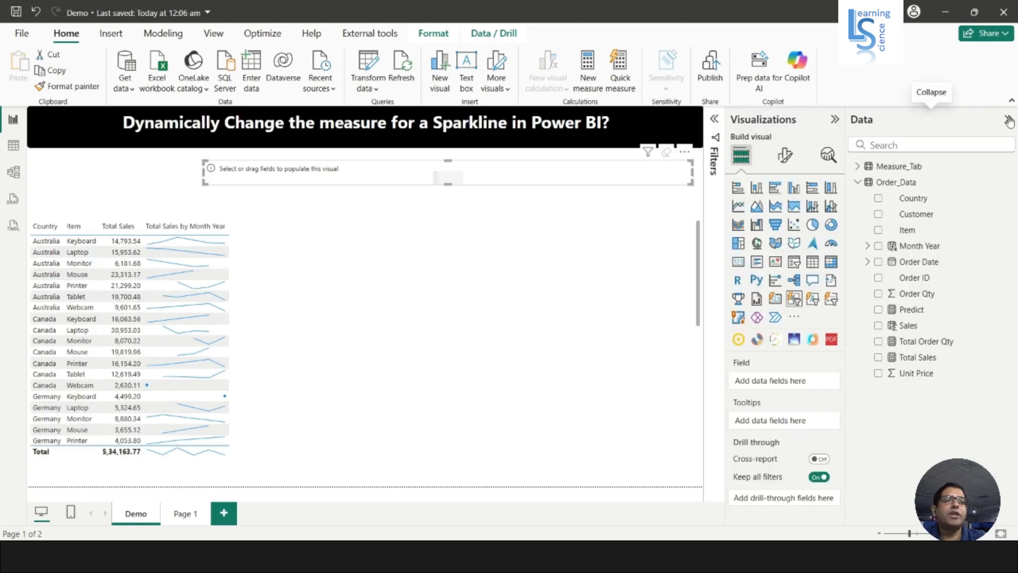
left_click(891, 166)
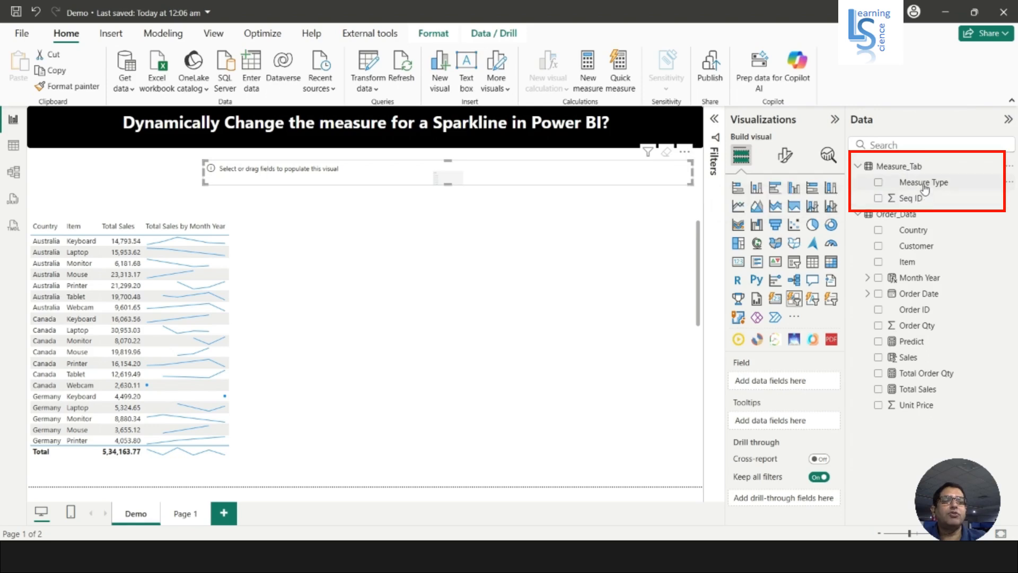
left_click_drag(925, 186, 784, 384)
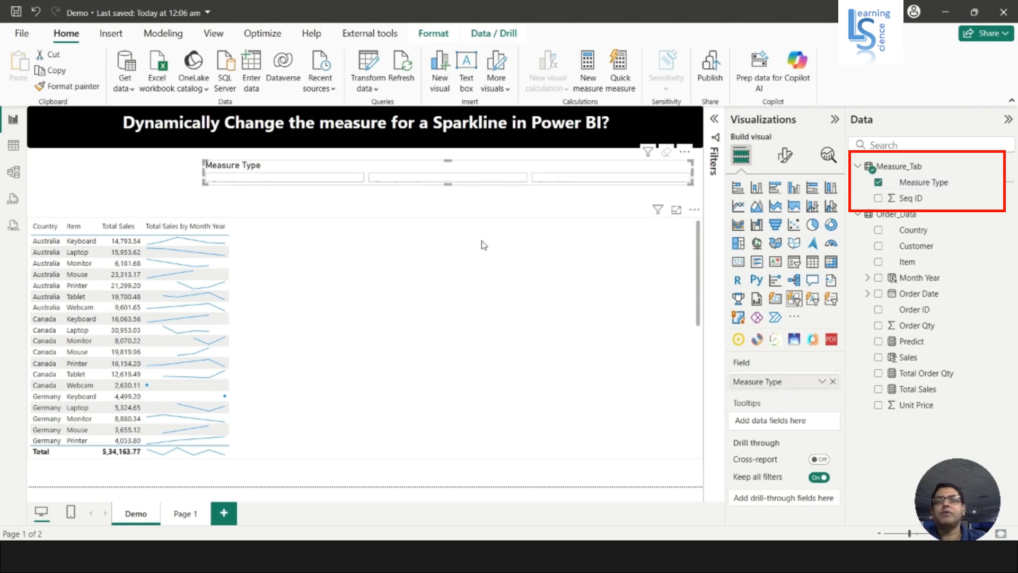
- Resize the Measure Type slicer to be taller and narrower so its three buttons fit above the table's right half
left_click_drag(447, 184, 447, 208)
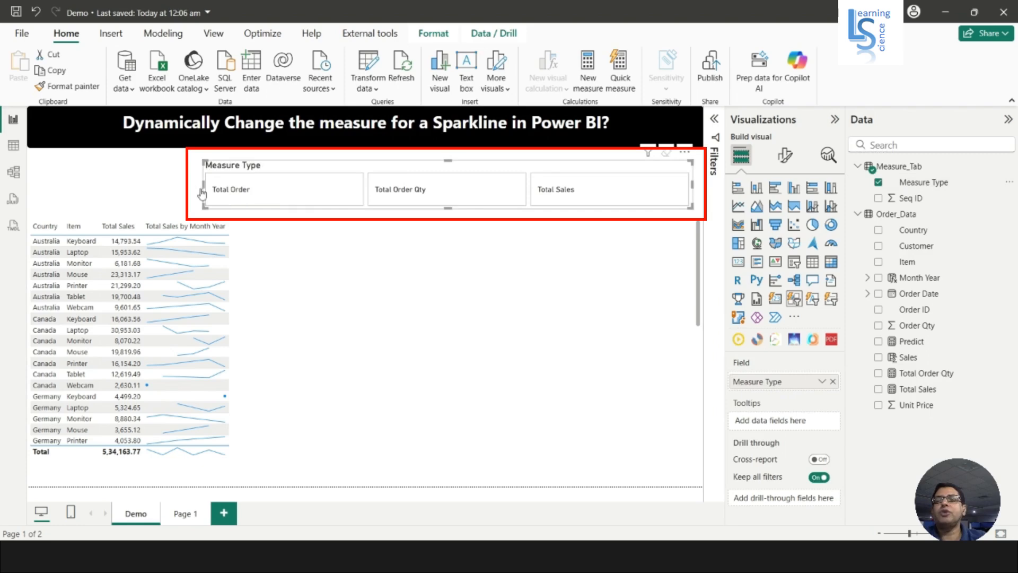
left_click_drag(203, 184, 348, 187)
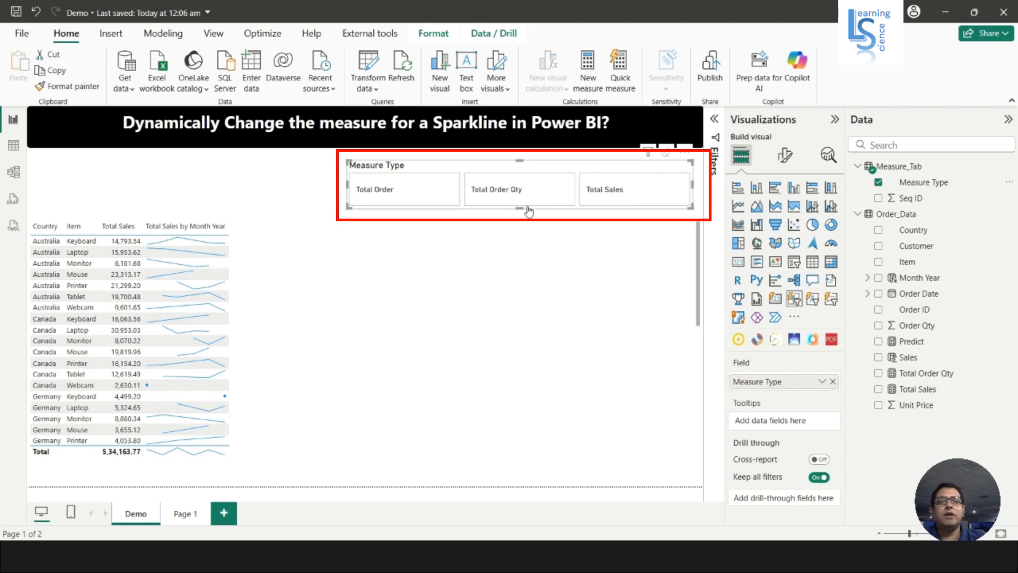
left_click_drag(518, 208, 519, 201)
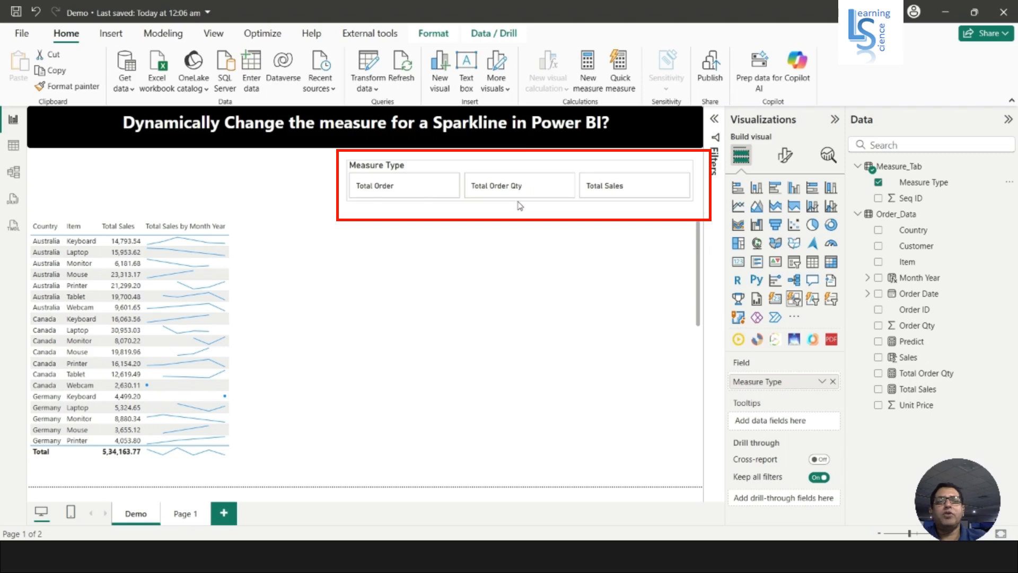
- Create a new measure in Order_Data and name it Table Title
right_click(917, 237)
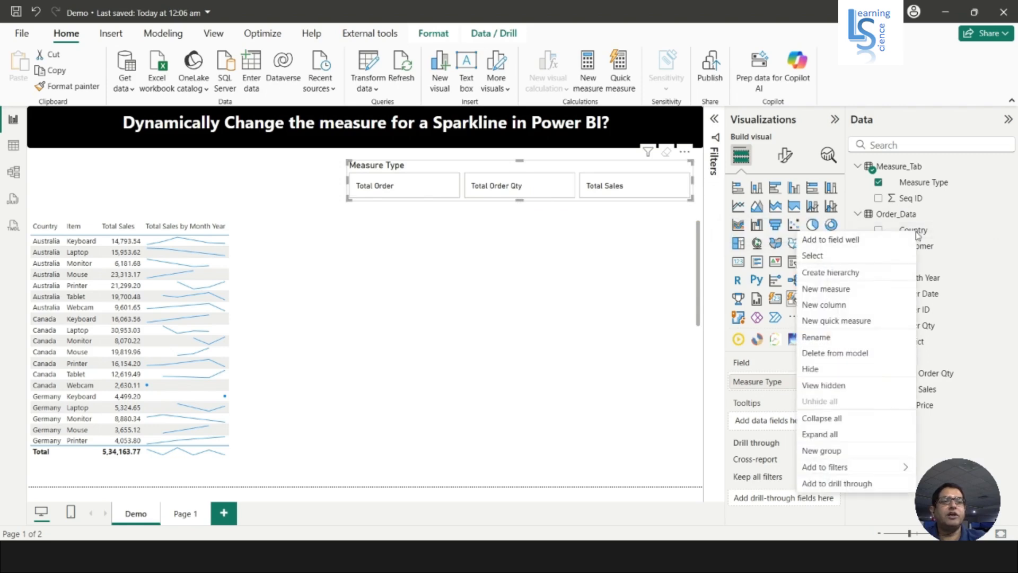
left_click(841, 291)
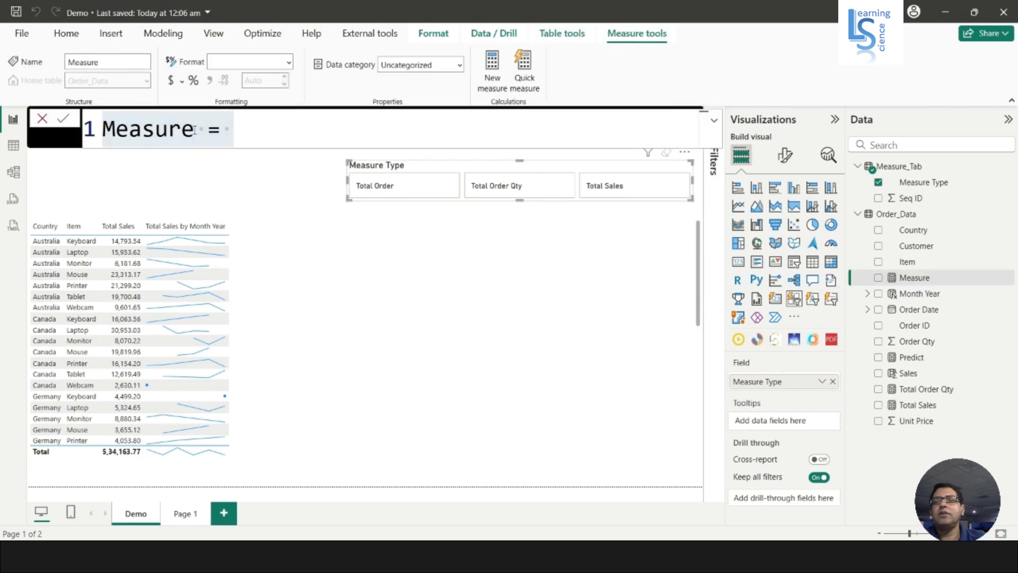
left_click_drag(194, 130, 89, 128)
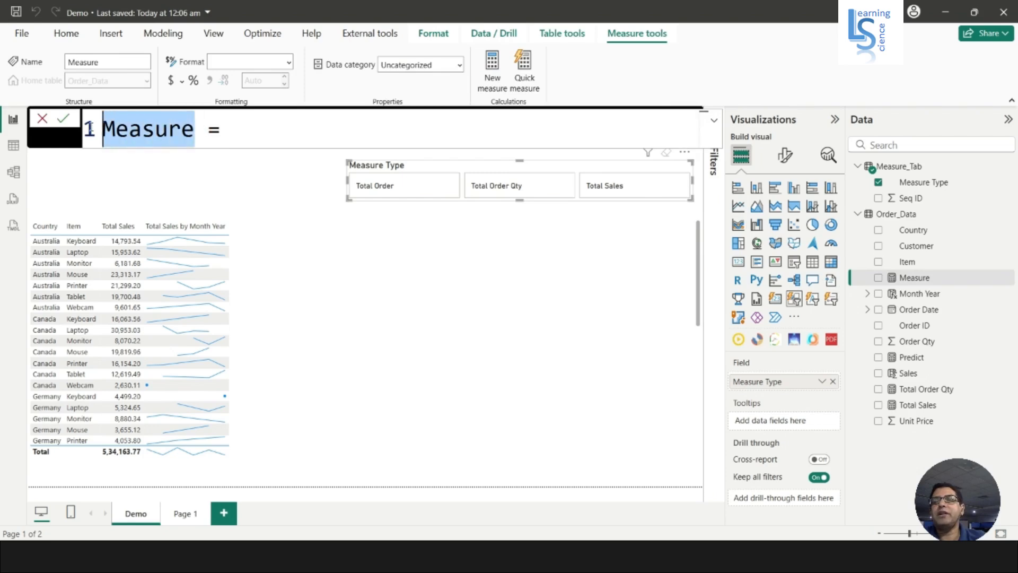
type("Ta")
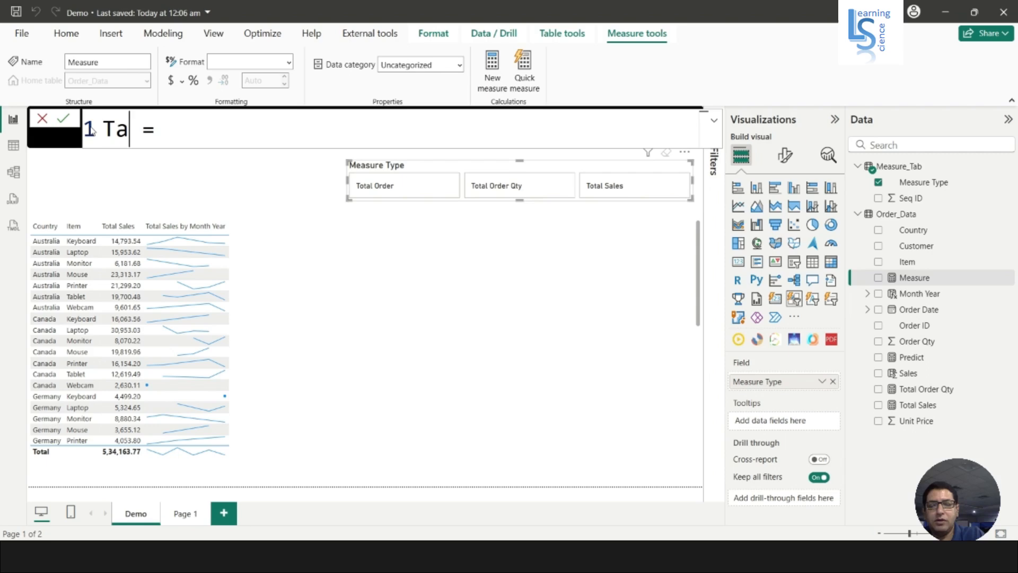
type("ble ")
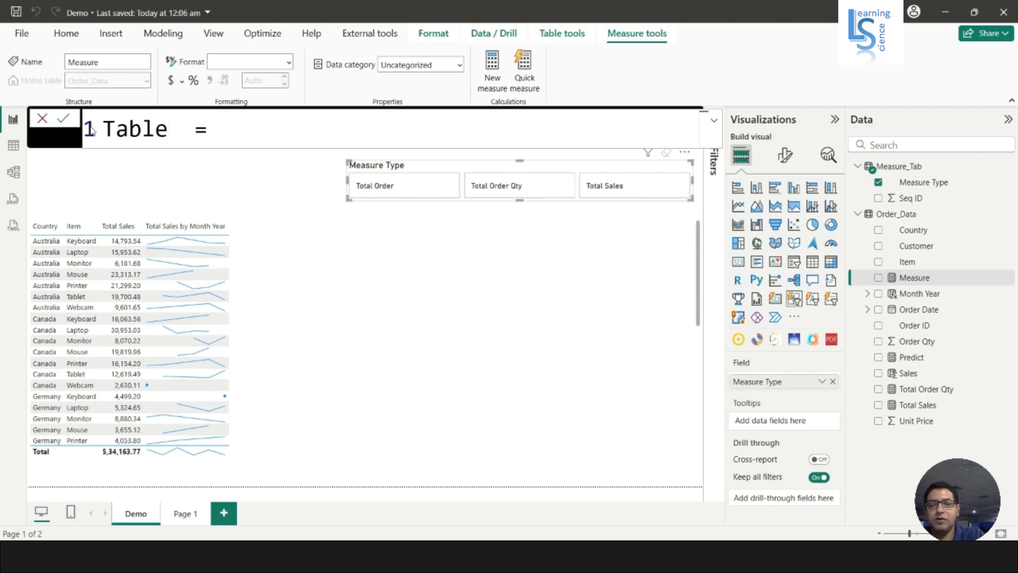
type("Title")
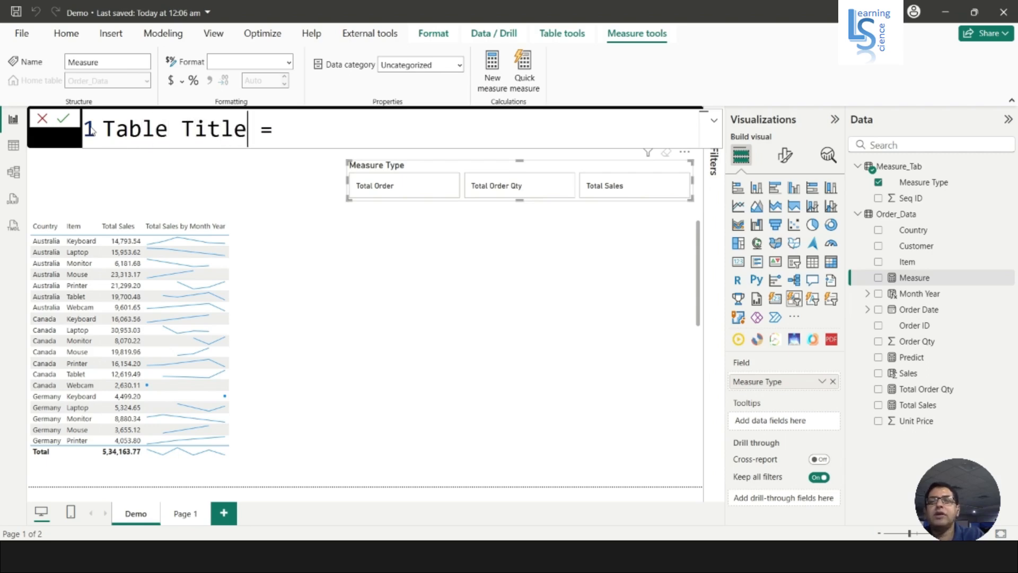
- Define the Table Title measure as SELECTEDVALUE(Measure_Tab[Measure Type]) and commit it
key("Right")
key("Right")
key("Right")
type("S")
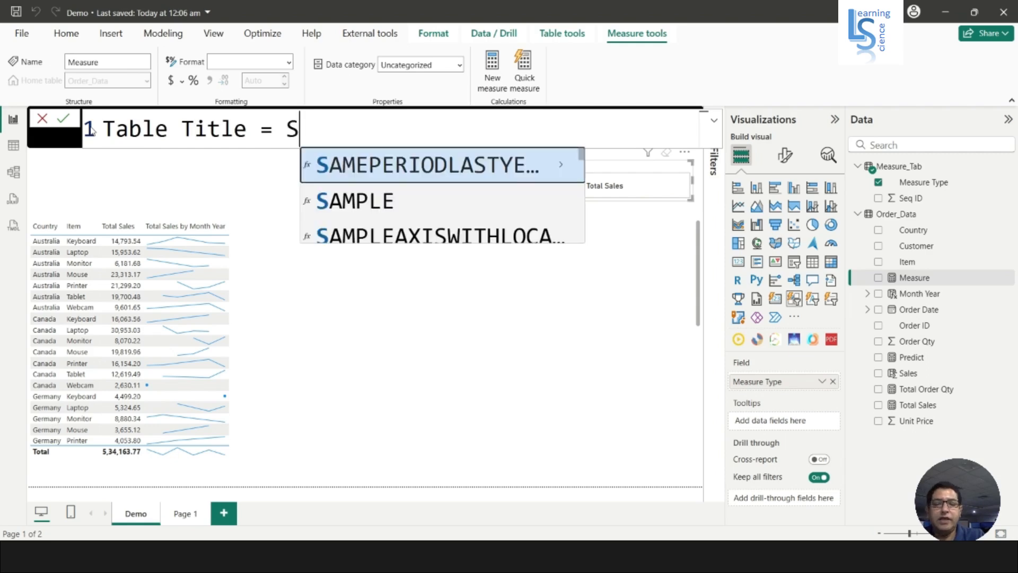
type("ele")
key("Down")
key("Down")
key("Down")
key("Down")
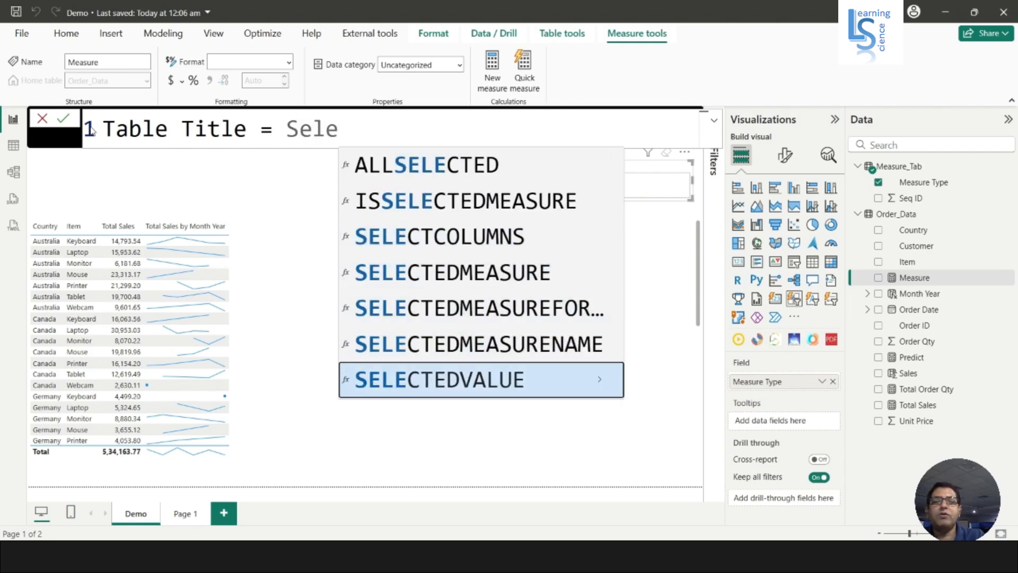
key("Tab")
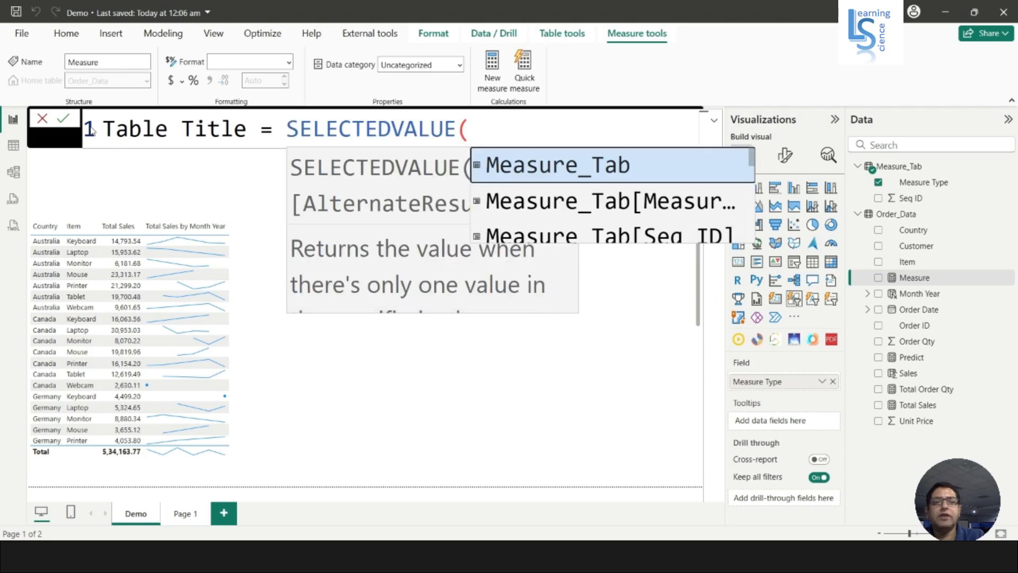
key("Down")
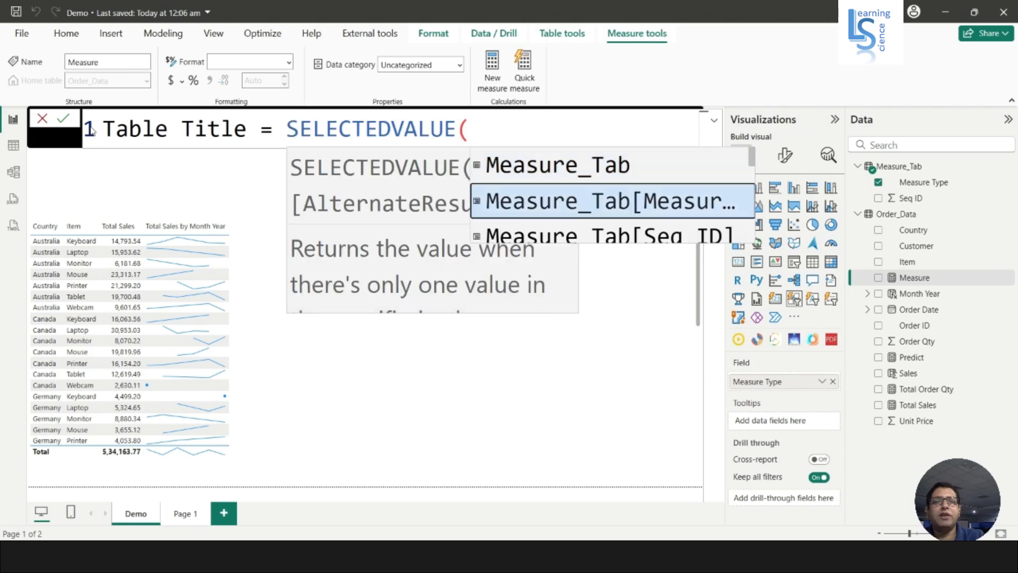
key("Tab")
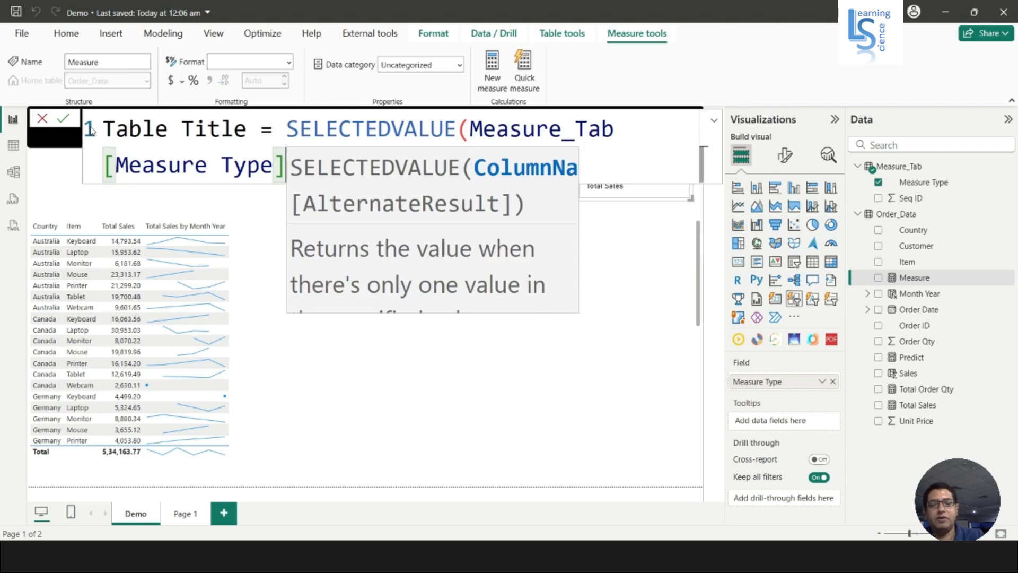
type(")")
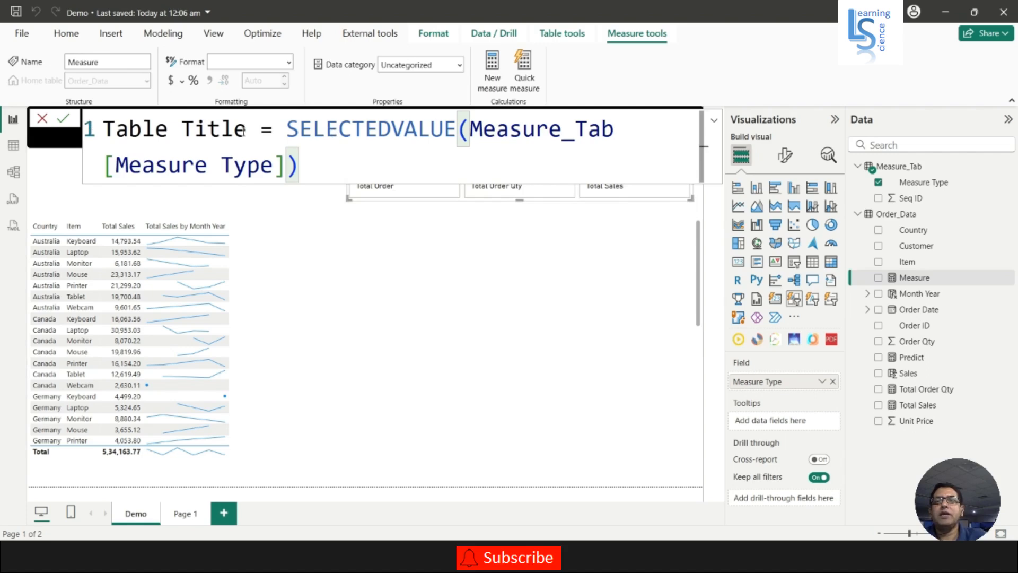
left_click_drag(243, 131, 107, 129)
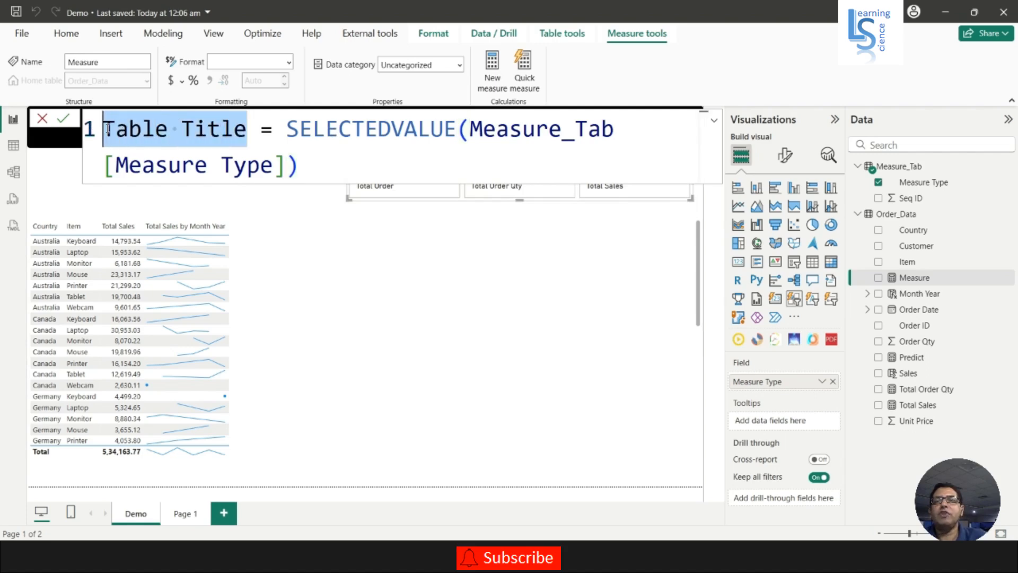
left_click(63, 119)
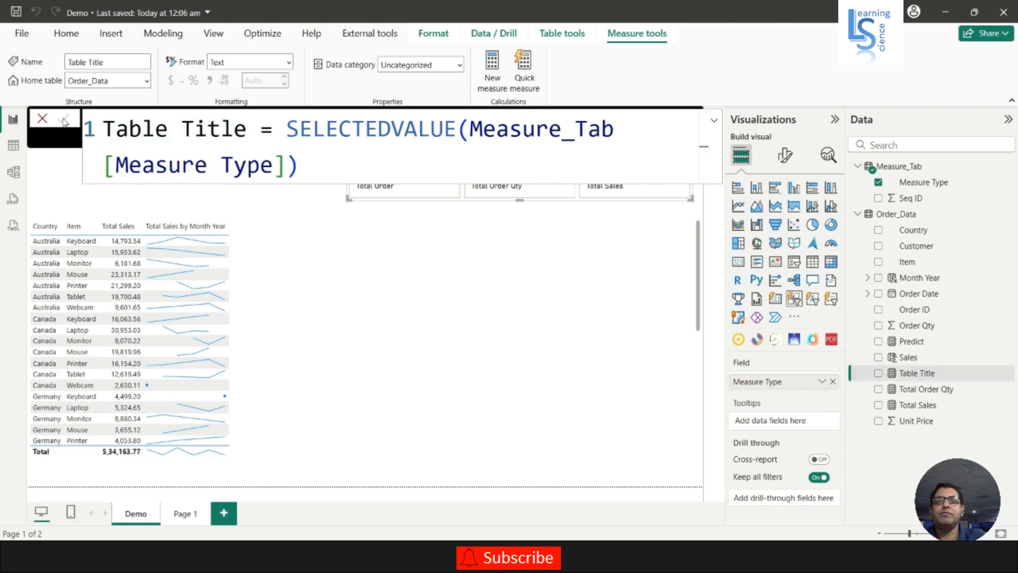
- Expand the formula editor, select the table visual, and create a new measure named Value in Order_Data
left_click(710, 122)
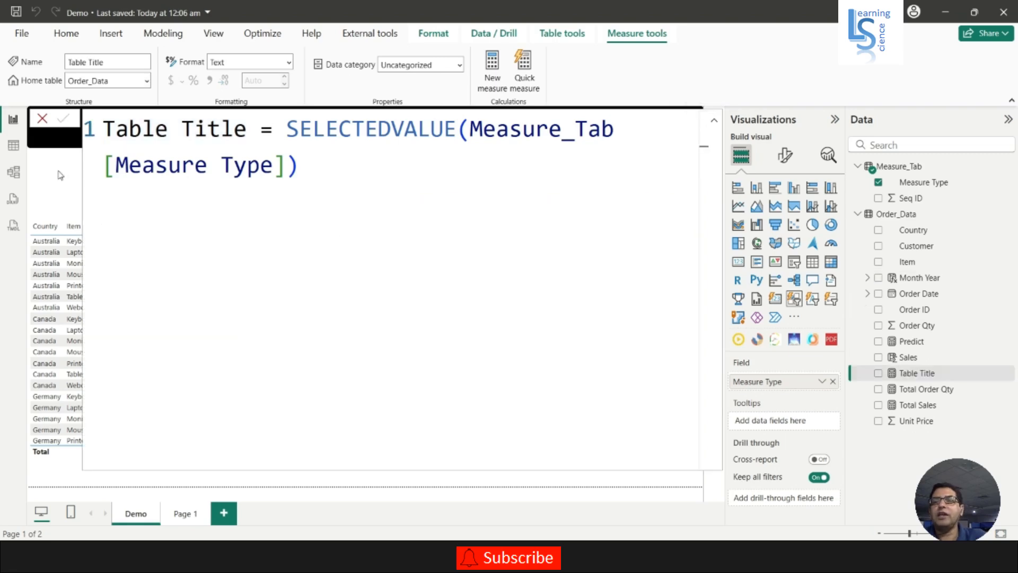
left_click(585, 168)
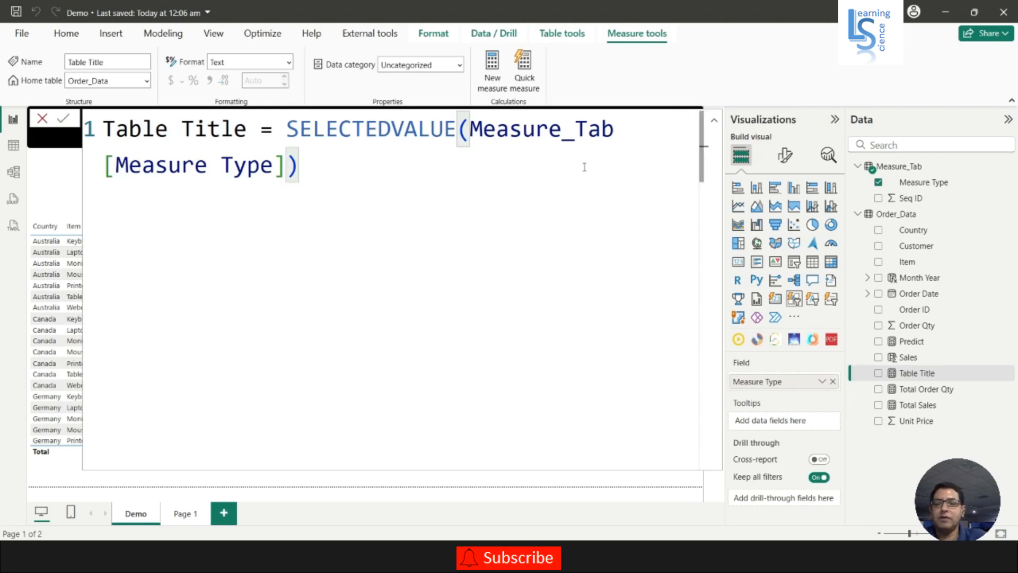
key("Escape")
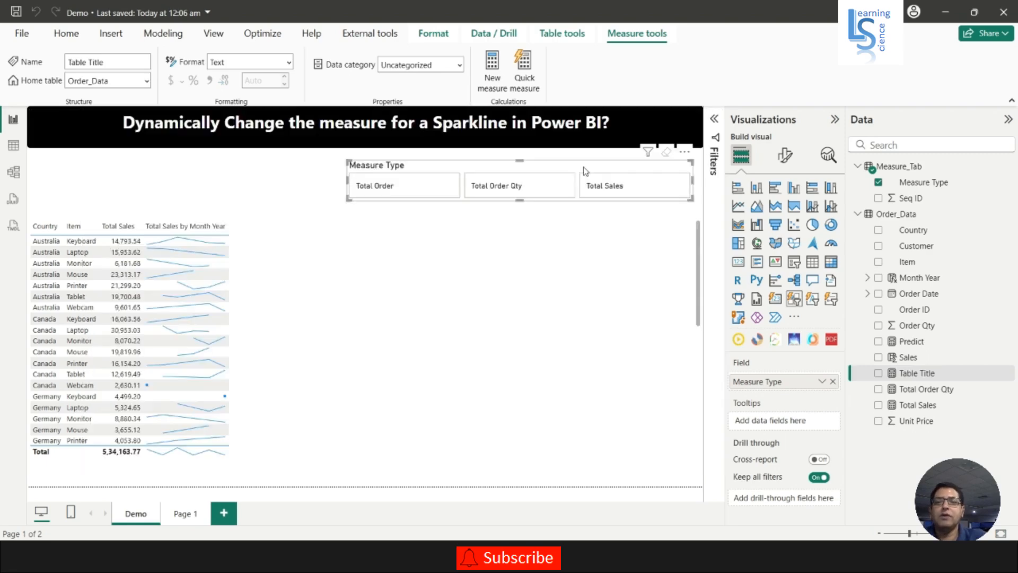
left_click(299, 255)
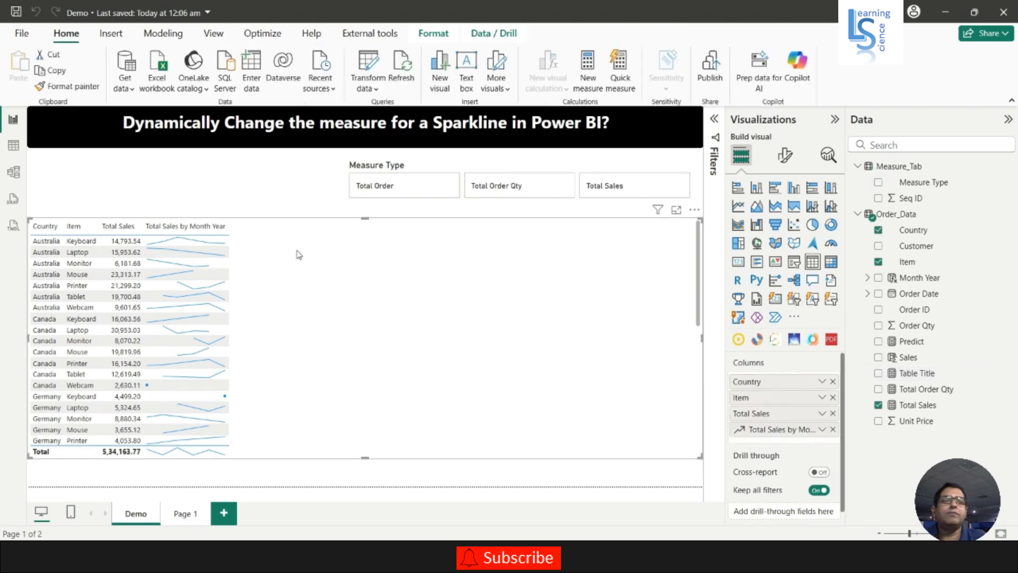
right_click(922, 247)
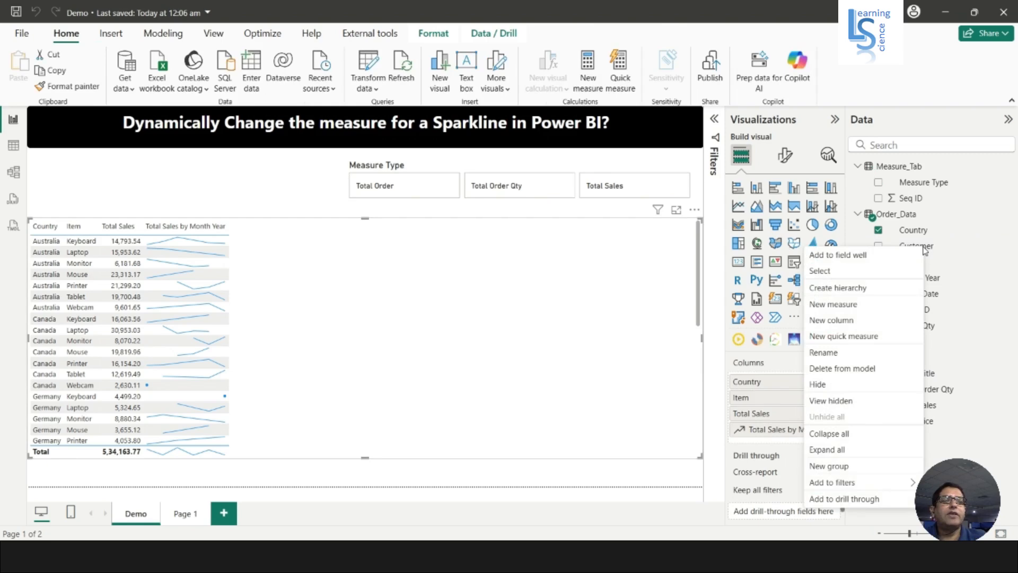
left_click(843, 306)
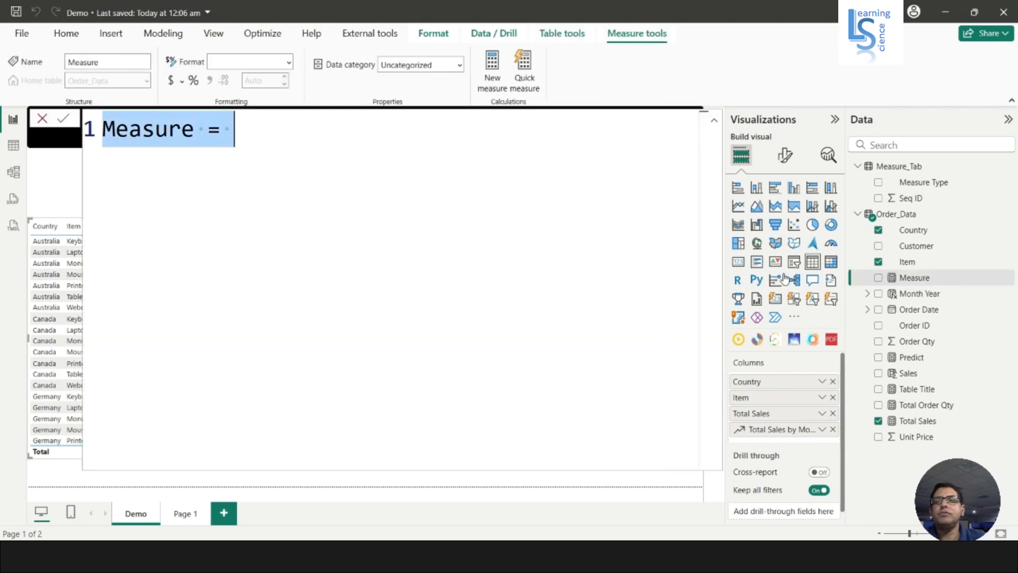
left_click(270, 131)
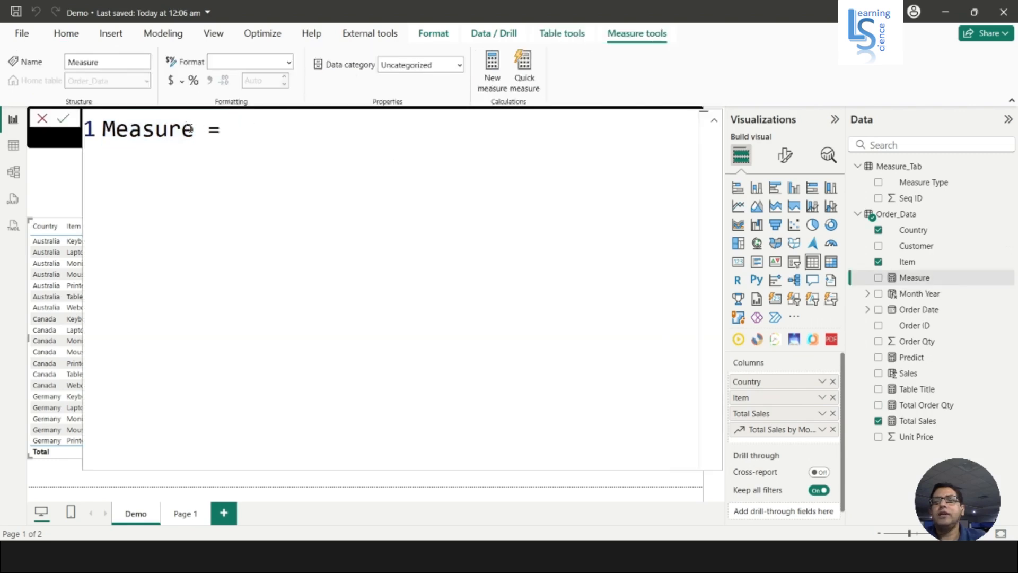
left_click_drag(195, 130, 66, 130)
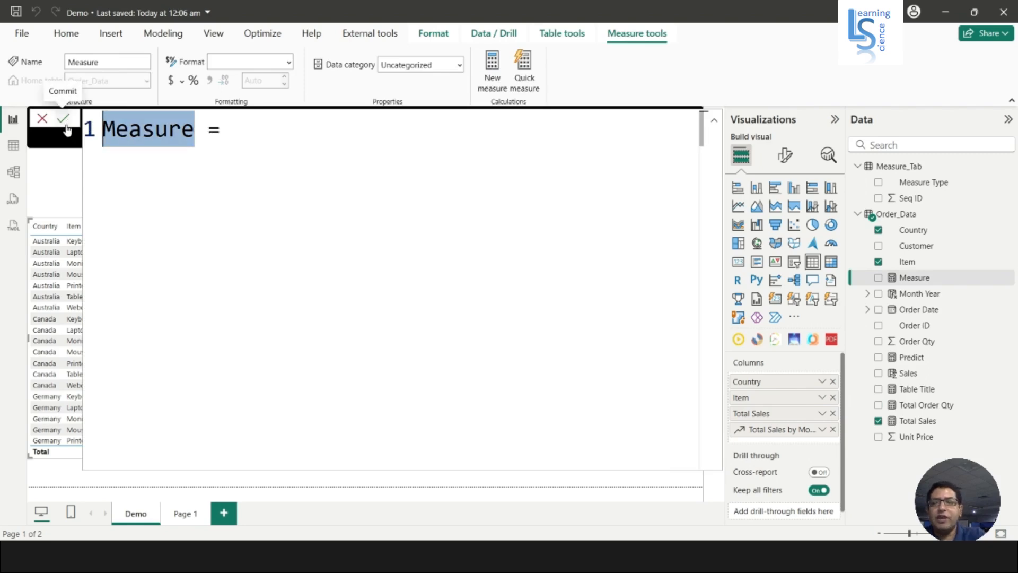
type("va")
key("BackSpace")
key("BackSpace")
type("Value")
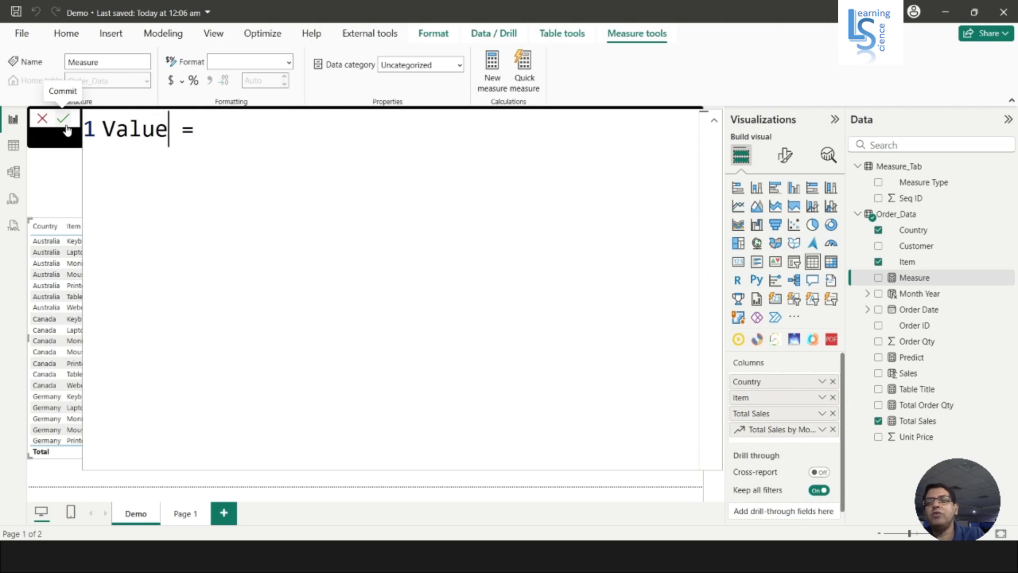
- On a new line of the Value measure, declare the variable selected as SELECTEDVALUE(Measure_Tab[Measure Type])
key("Right")
key("Right")
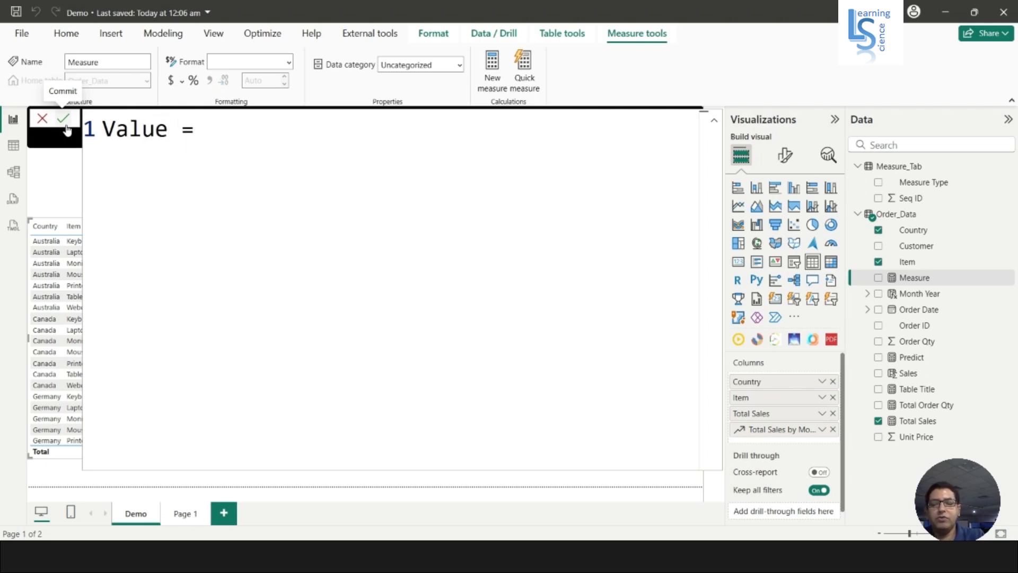
key("shift+Return")
type("va")
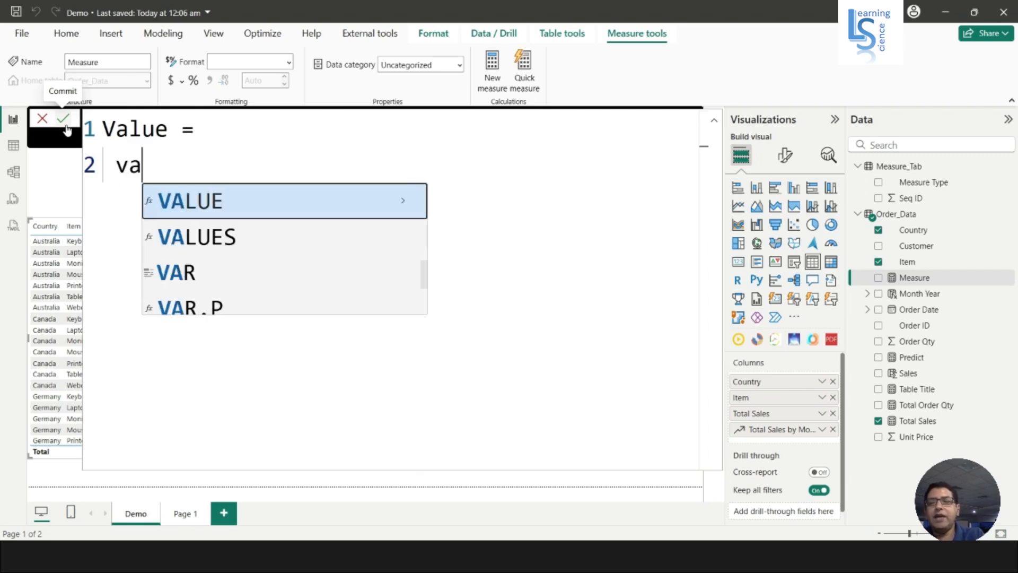
type("r selected")
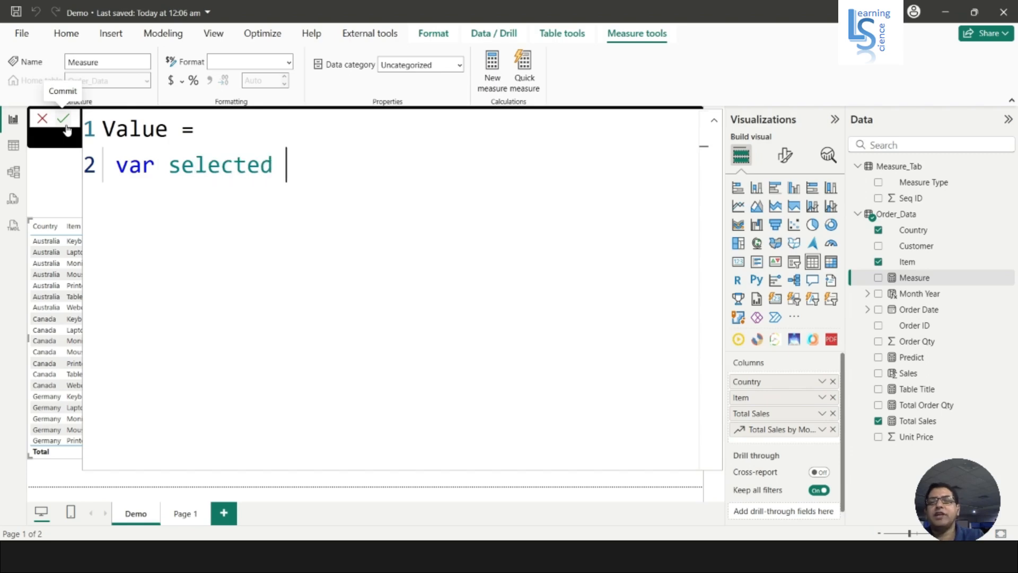
type(" =  Sele")
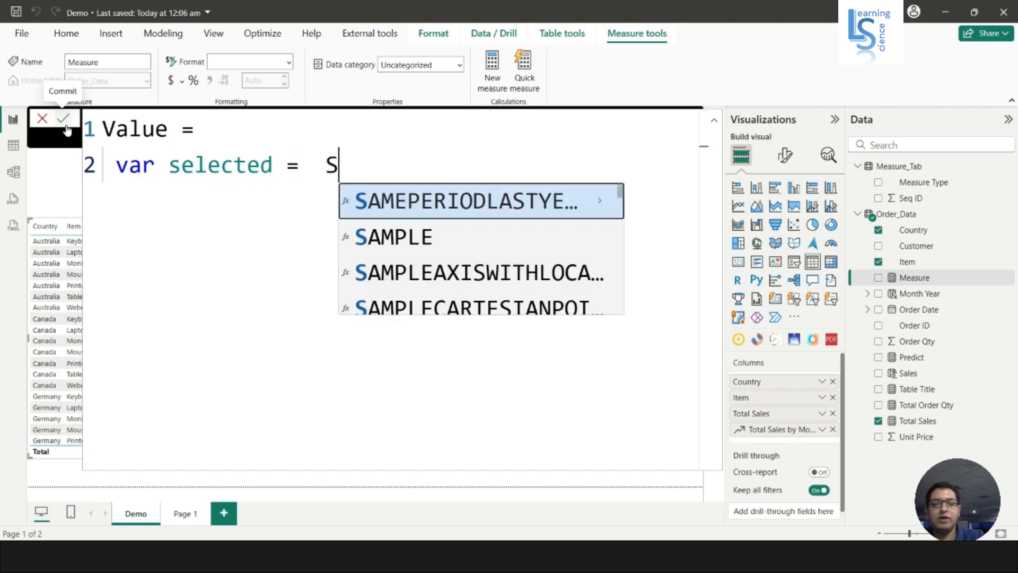
key("Down")
key("Down")
key("Down")
key("Down")
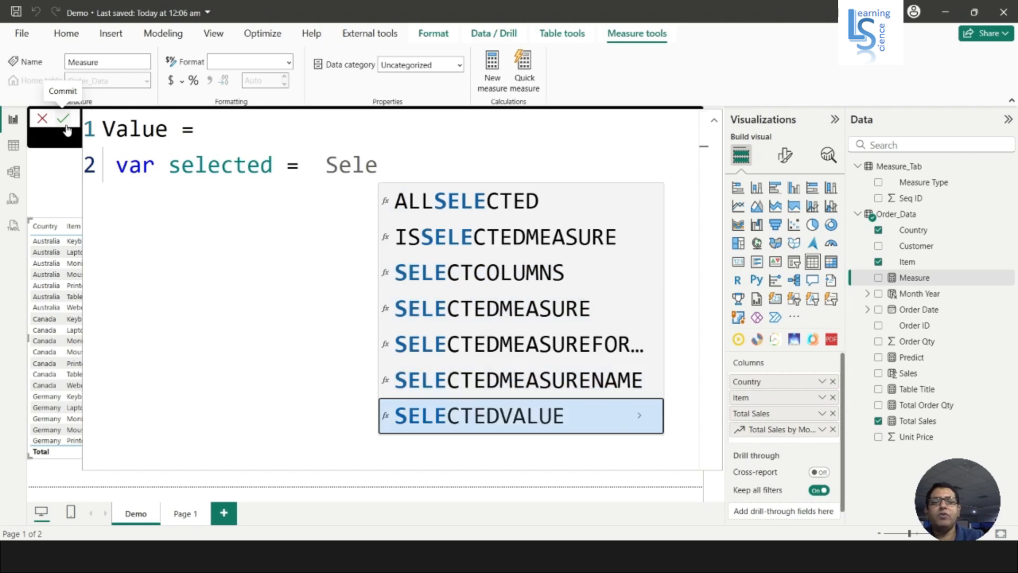
key("Tab")
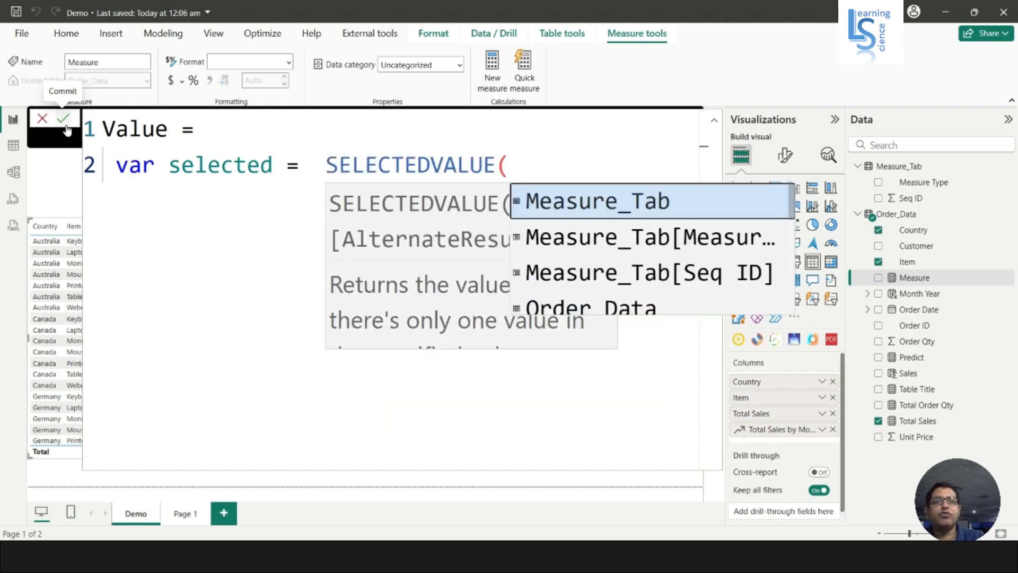
key("Down")
key("Tab")
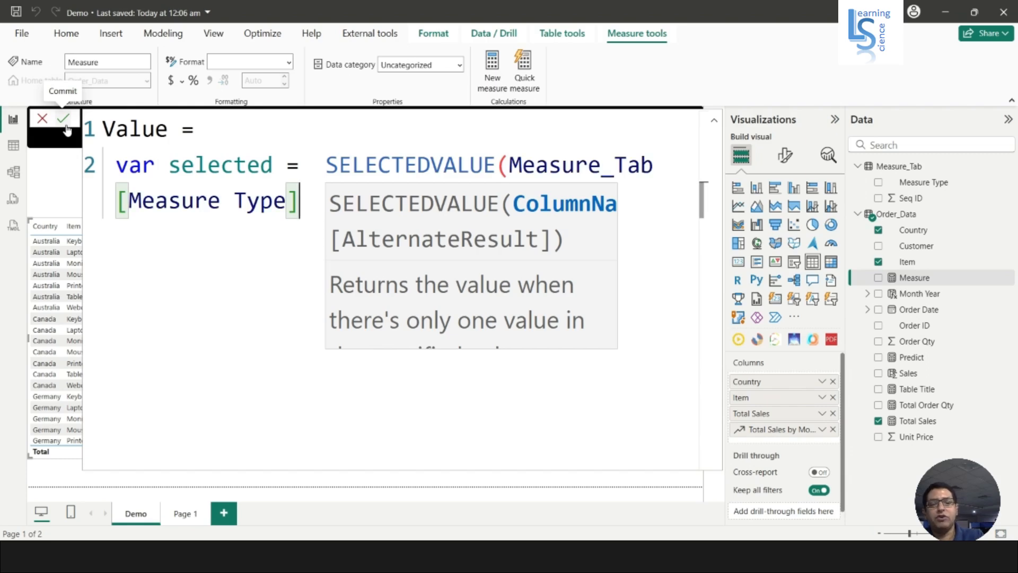
type(")")
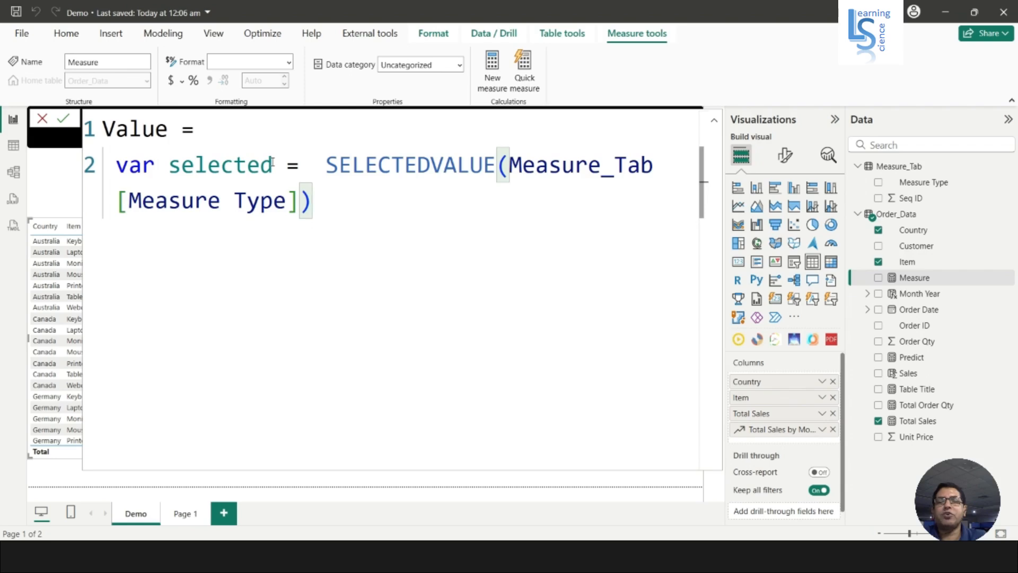
left_click_drag(270, 162, 168, 165)
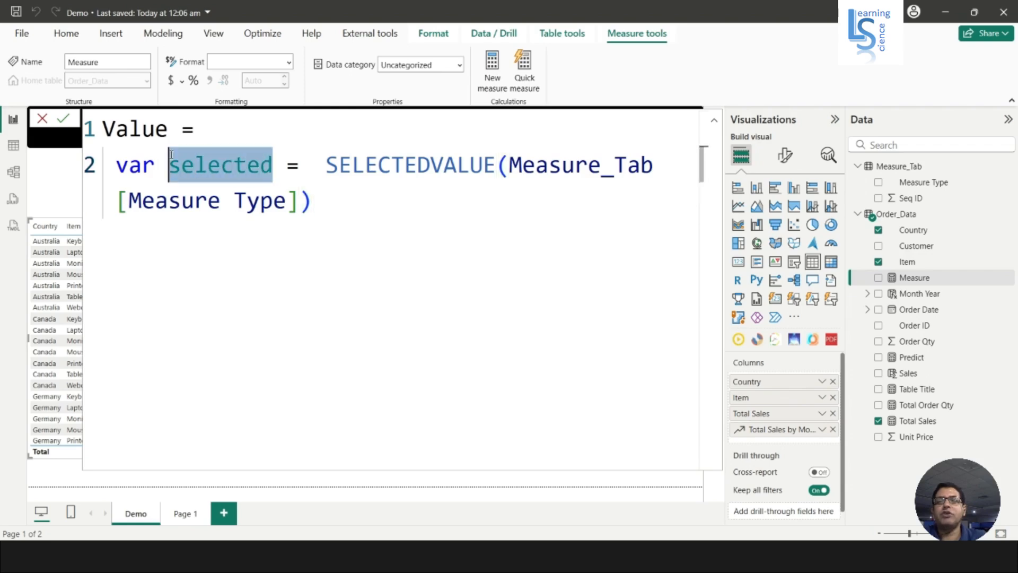
left_click(324, 199)
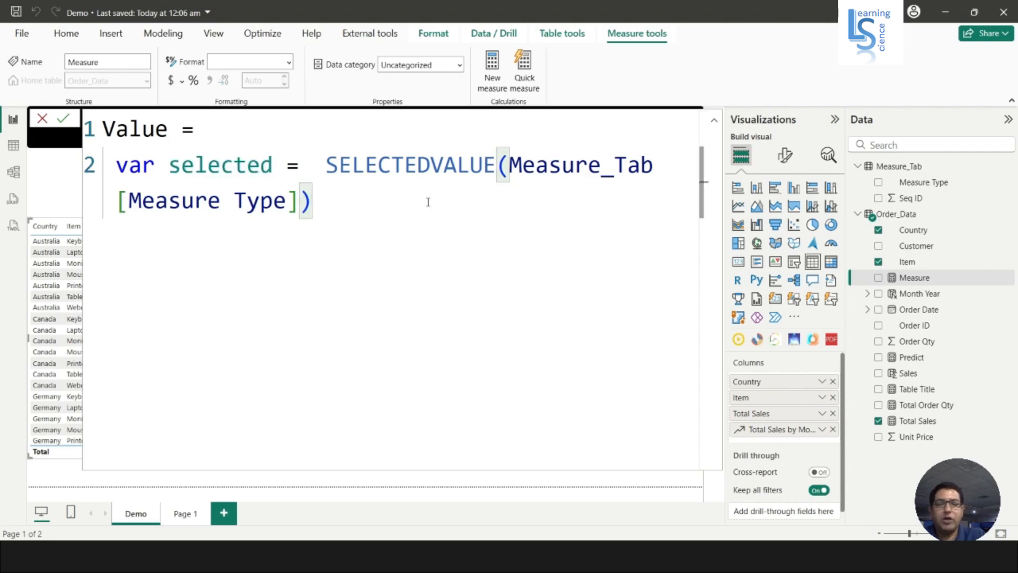
- On a new line of the Value measure, begin declaring a second variable named retValues
key("shift+Return")
type("var ")
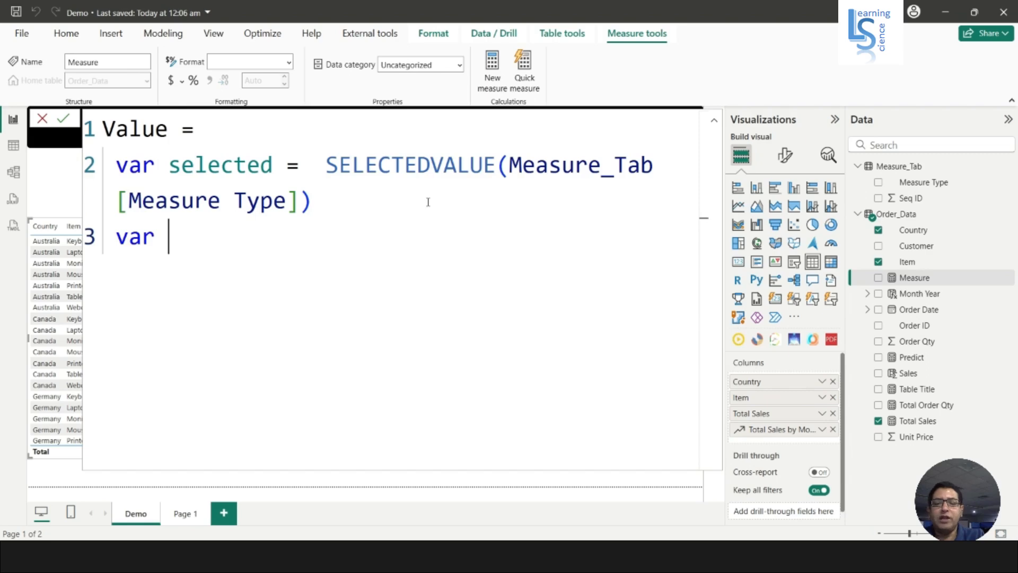
type("retval")
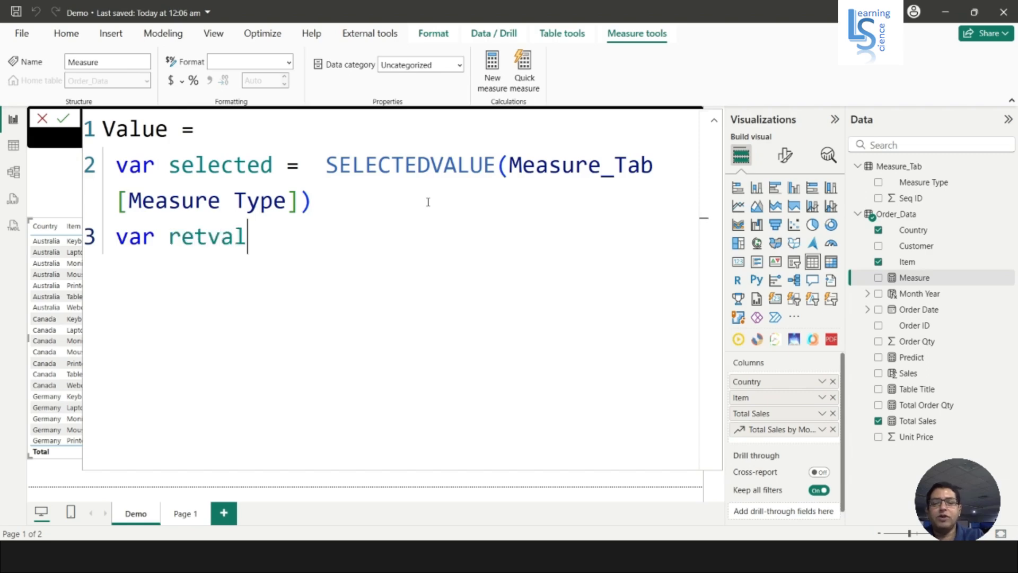
key("BackSpace")
key("BackSpace")
key("BackSpace")
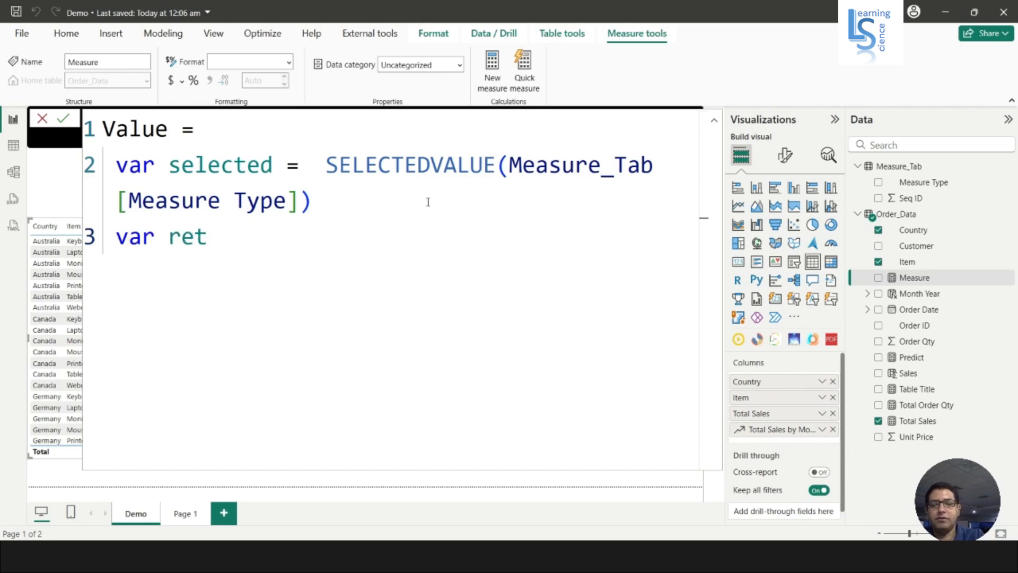
type("Values")
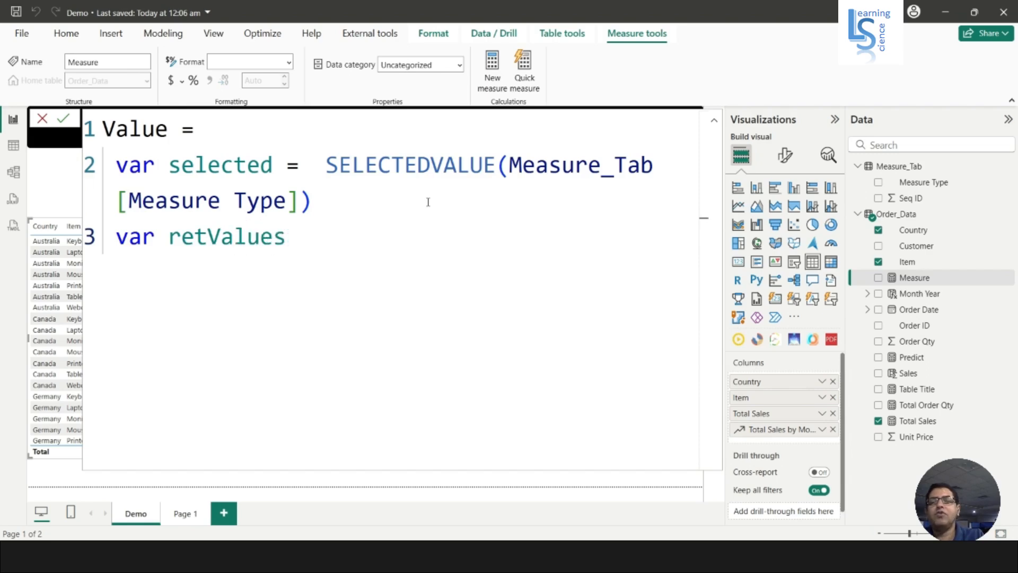
type(" =  ")
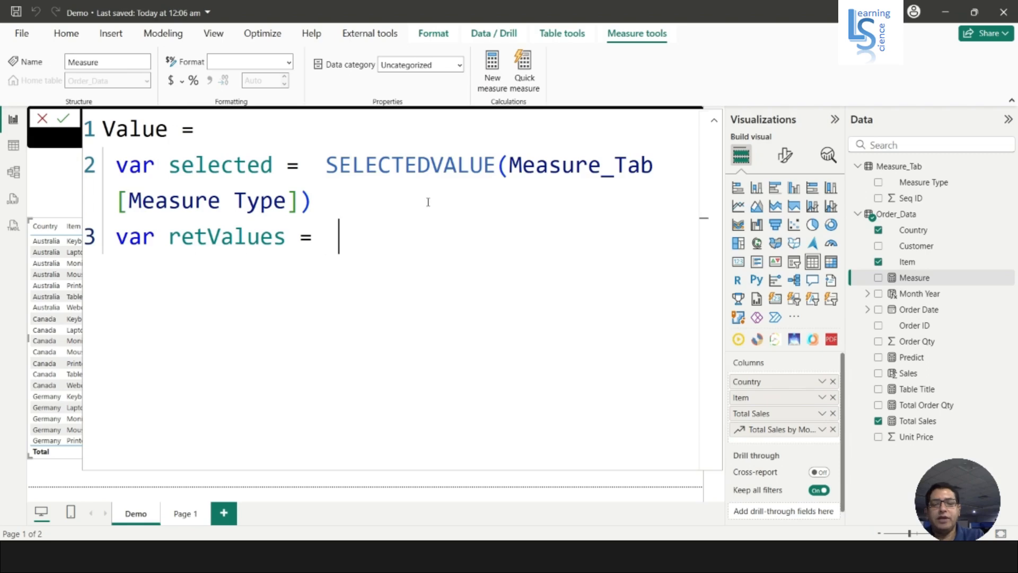
- Assign retValues an IF function whose logical test is sel = "Total Sales", ending with a comma and a new line
type("if (")
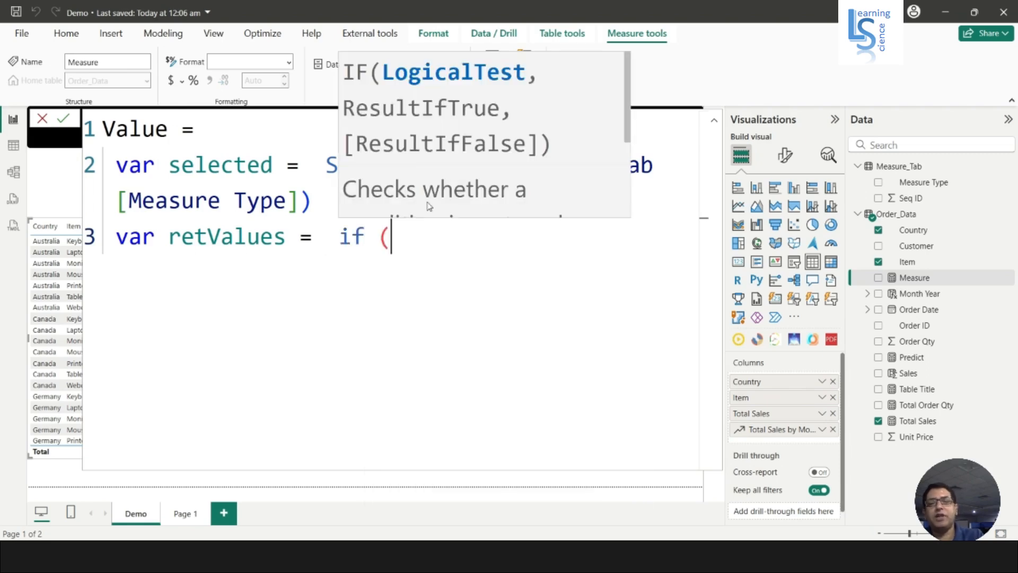
type("sel = ")
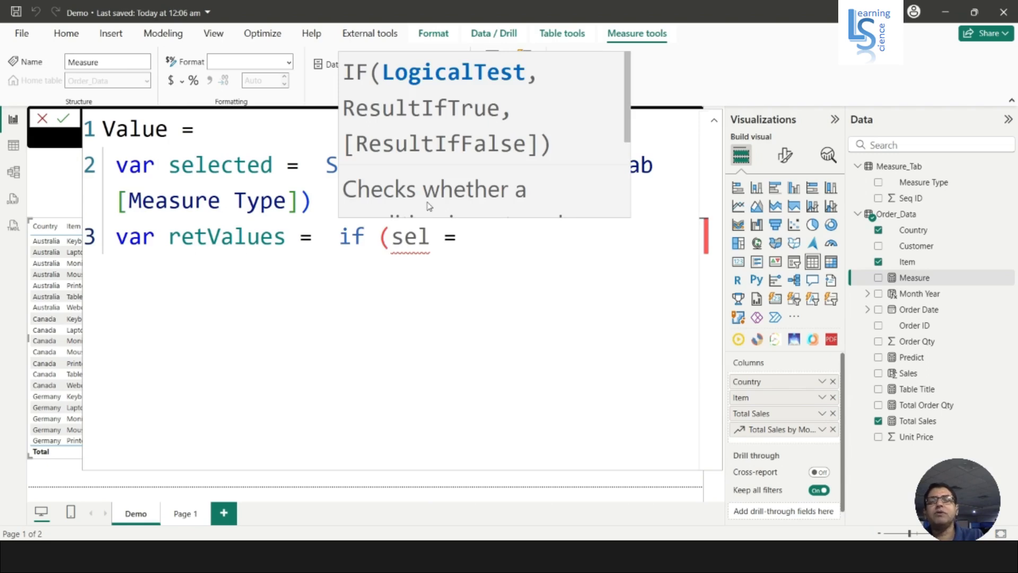
type("\"")
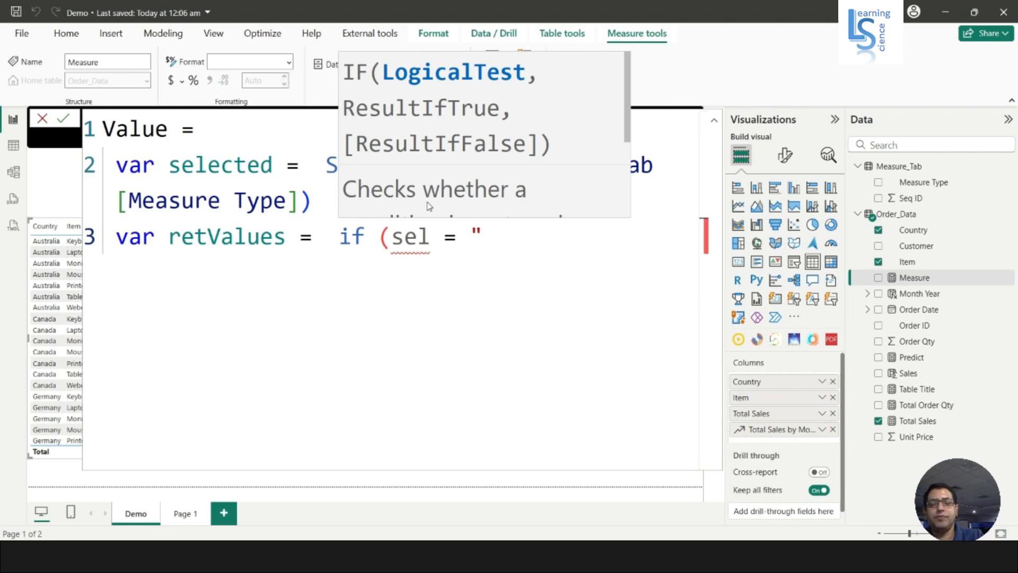
type("Tota")
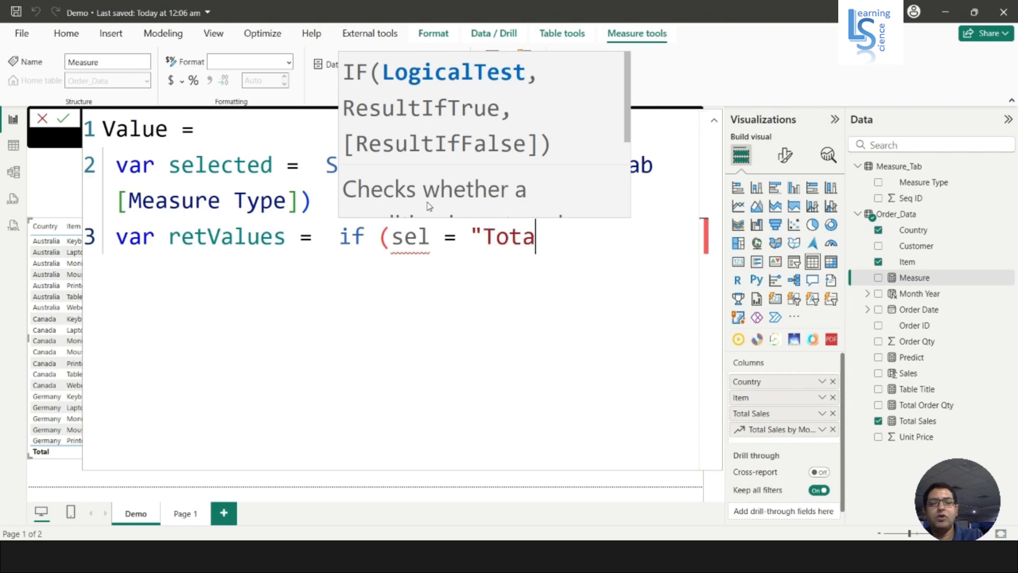
type("l sale")
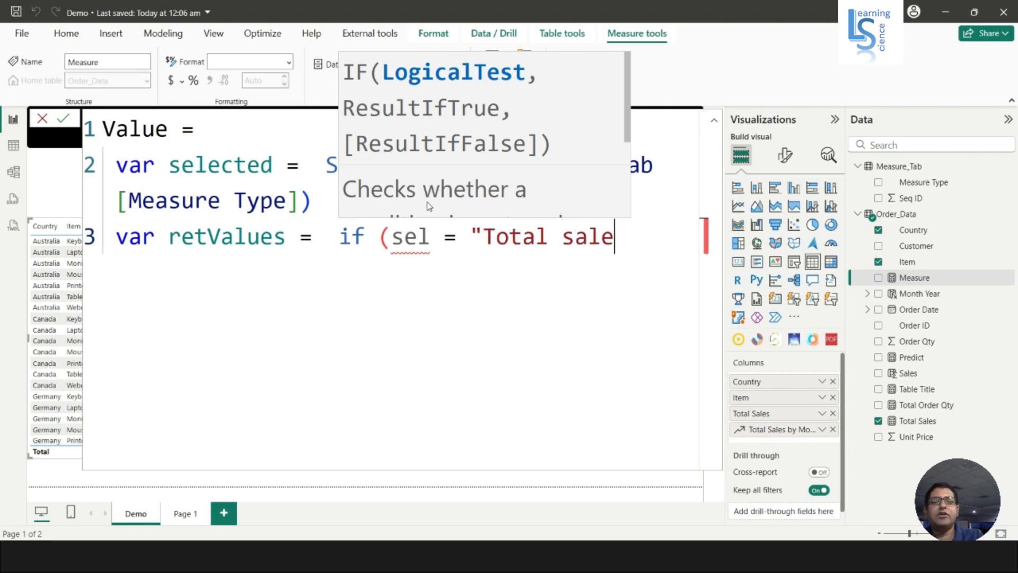
key("BackSpace")
key("BackSpace")
key("BackSpace")
key("BackSpace")
type("Sales\"")
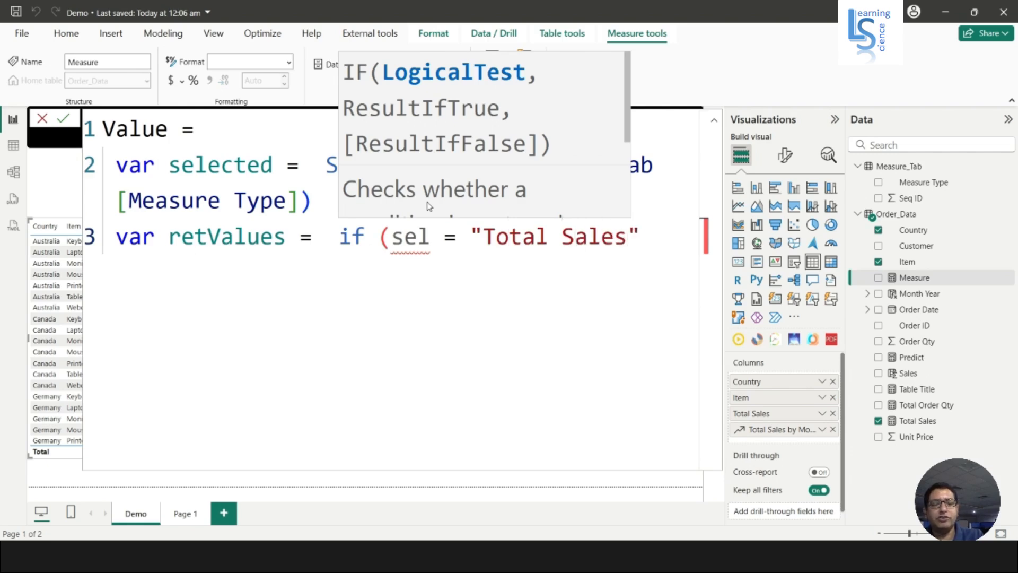
type(",")
key("shift+Return")
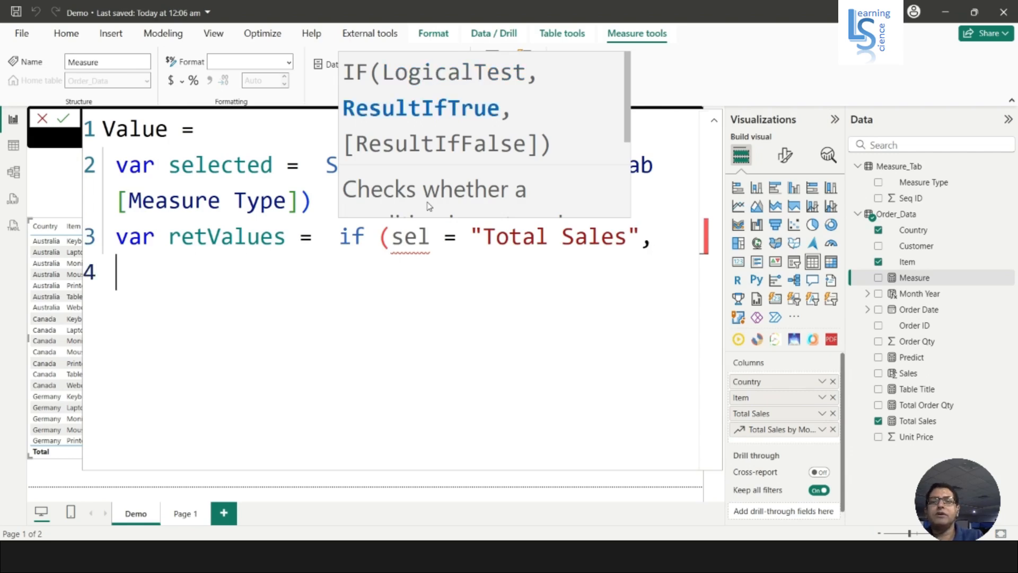
- Shorten the name of the variable selected to sel in its declaration
left_click(431, 237)
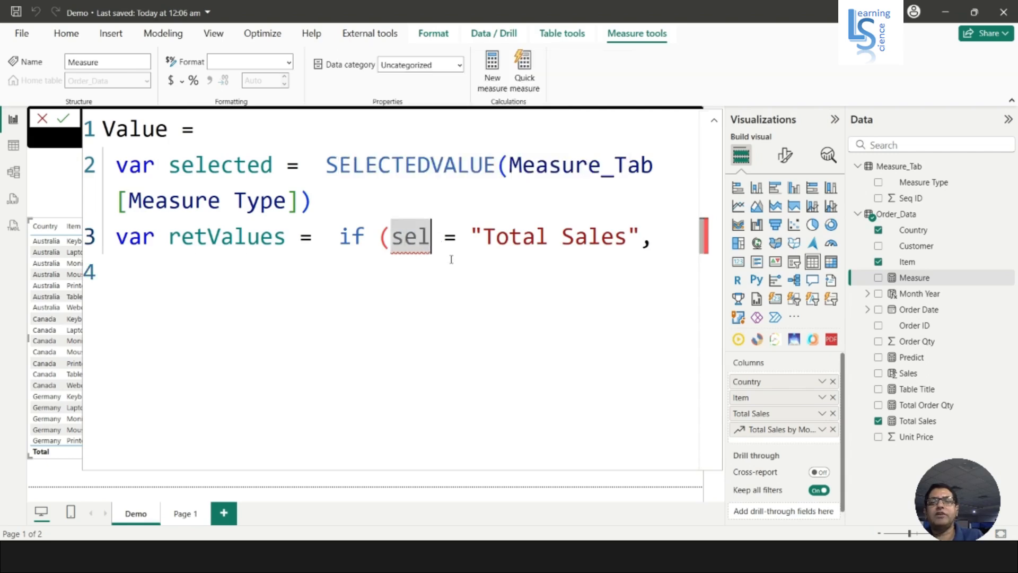
left_click(272, 165)
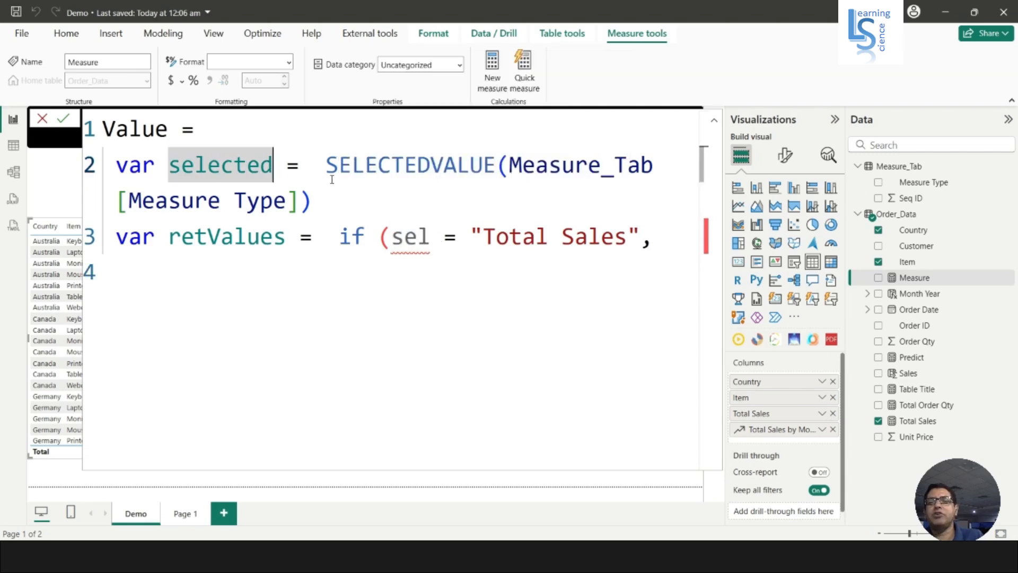
key("BackSpace")
key("BackSpace")
key("BackSpace")
key("BackSpace")
key("BackSpace")
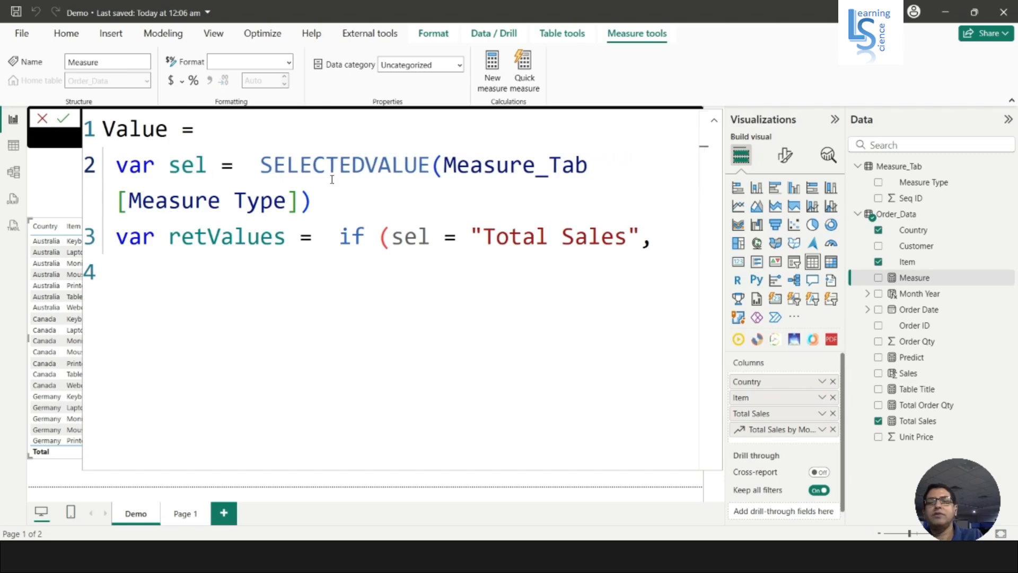
- Insert an indented line below the "Total Sales" test and start a SUM function as the result if true
left_click(670, 239)
key("shift+Return")
key("Tab")
key("Tab")
key("Tab")
key("Tab")
key("Tab")
key("Tab")
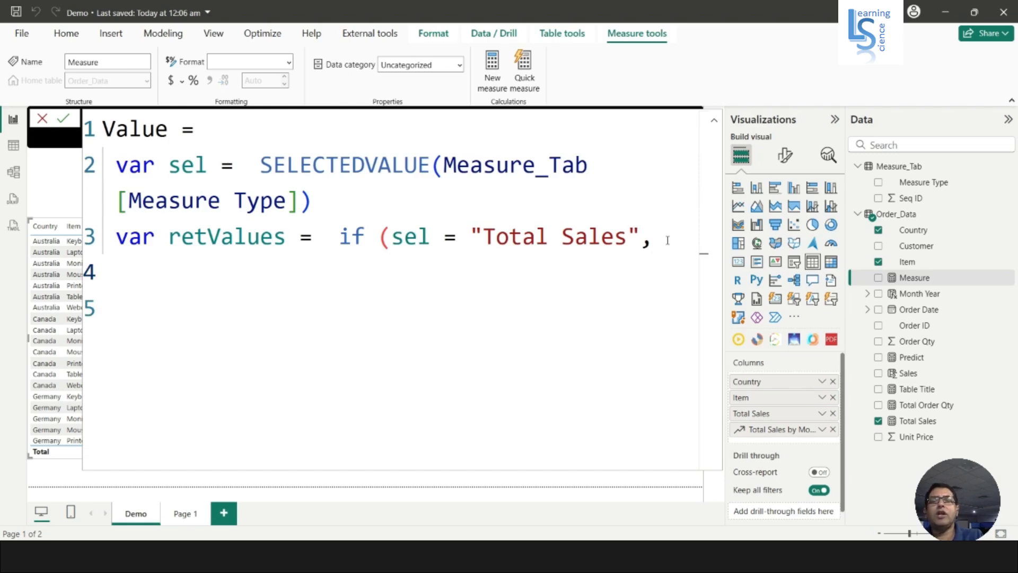
key("BackSpace")
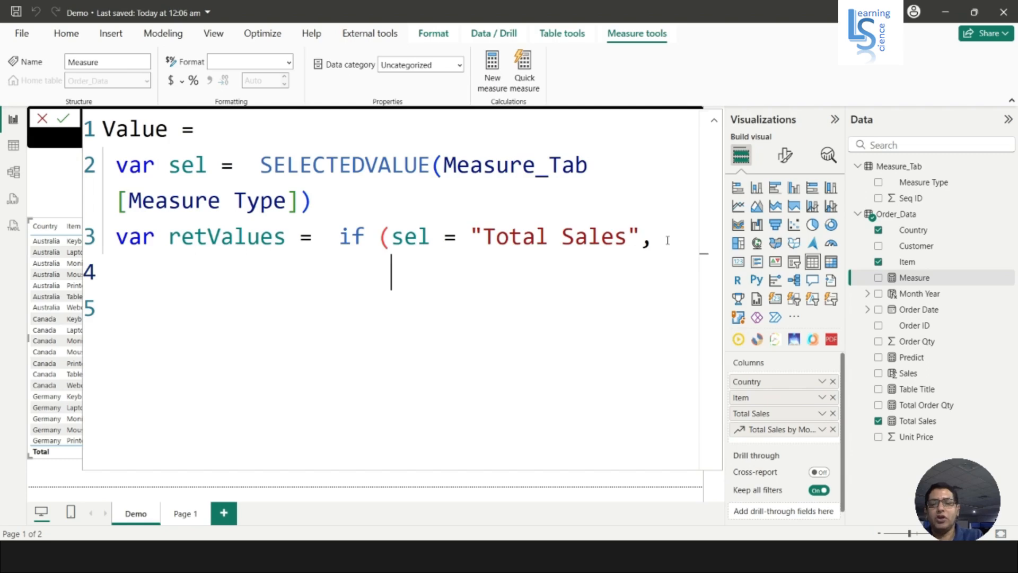
type("SU")
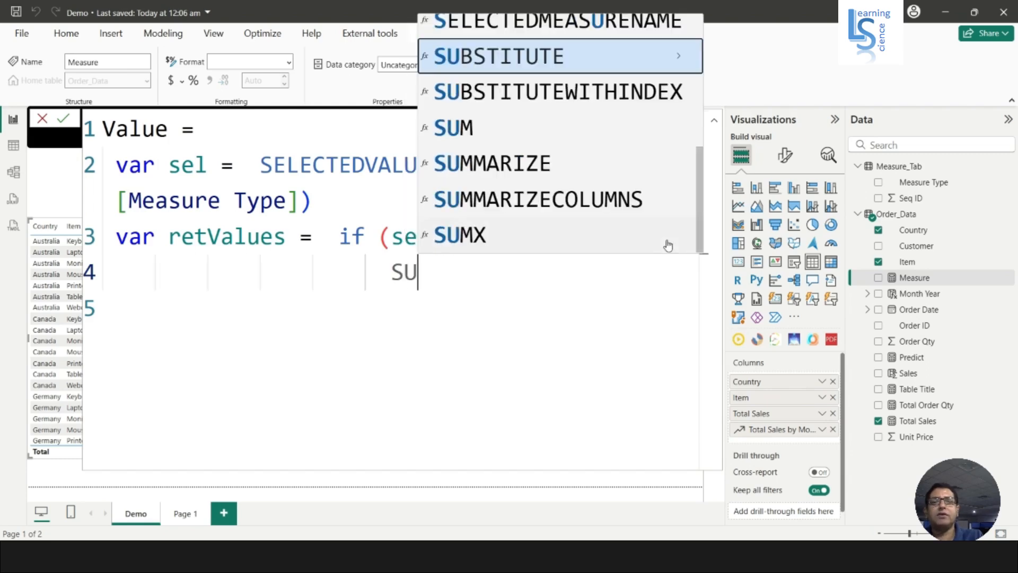
key("Down")
key("Down")
key("Tab")
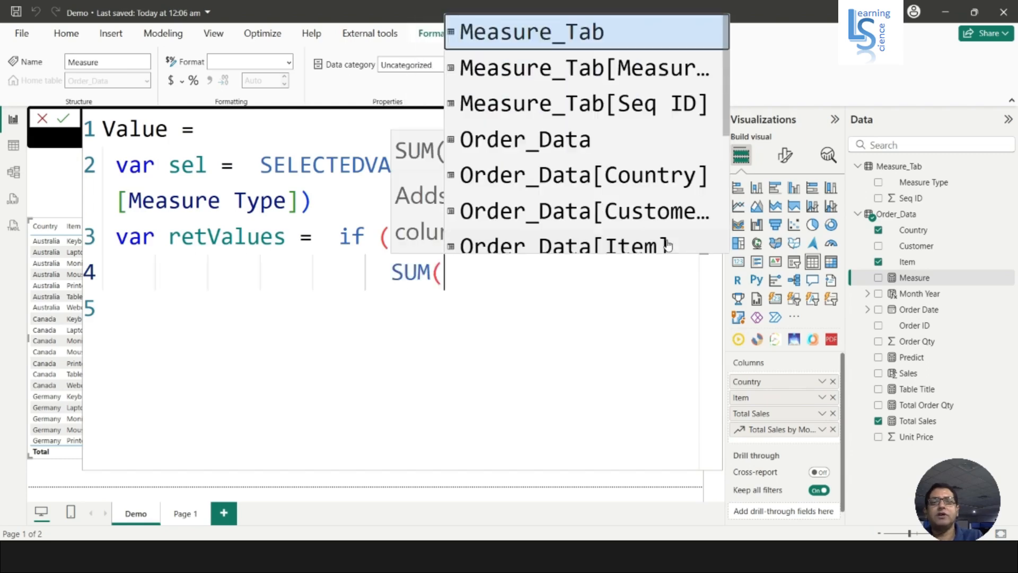
- Complete the SUM function with the column Order_Data[Sales] and close its parenthesis
type("or")
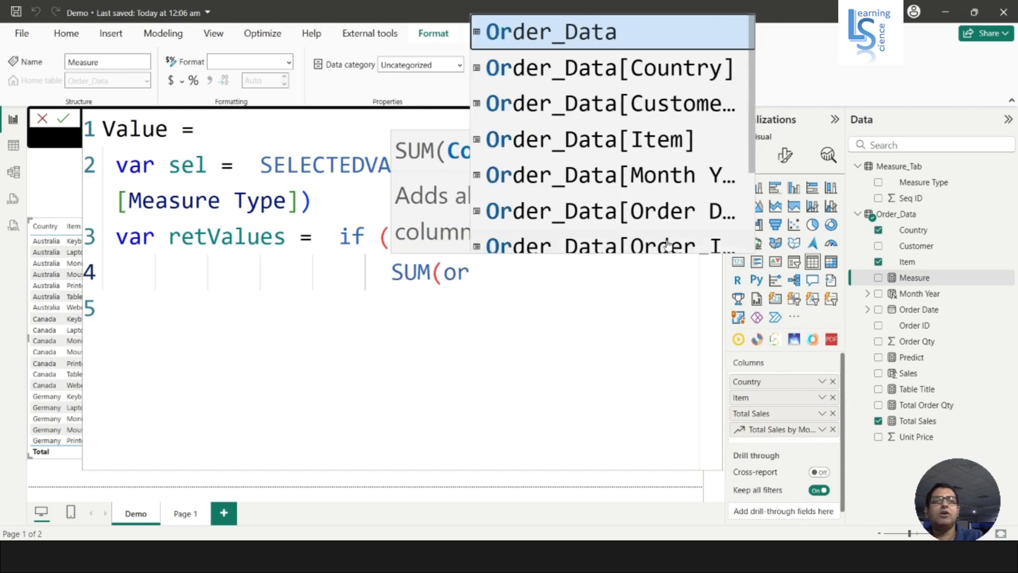
key("Down")
key("Down")
key("Down")
key("Down")
key("Down")
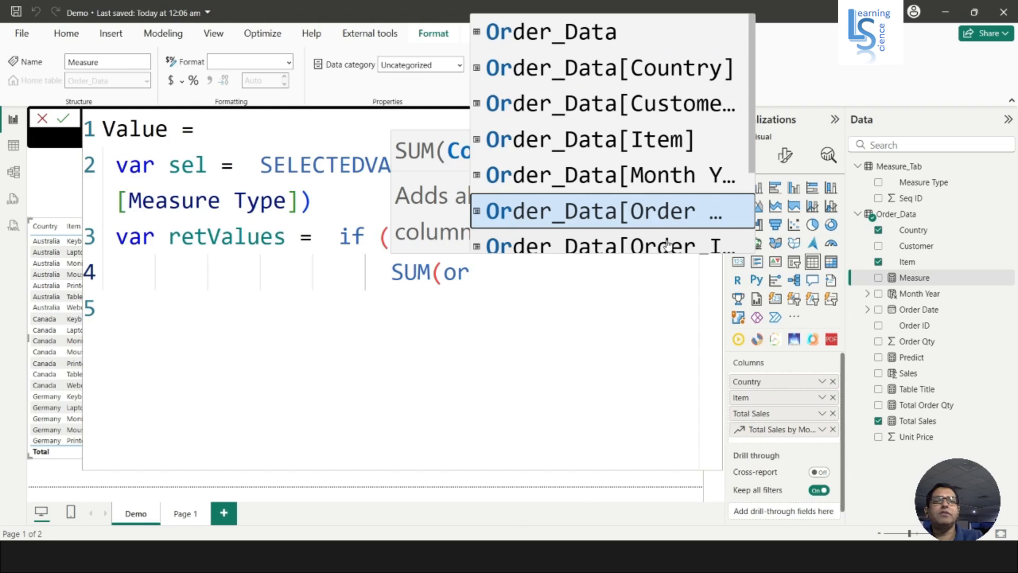
key("Down")
key("Down")
key("Down")
key("Down")
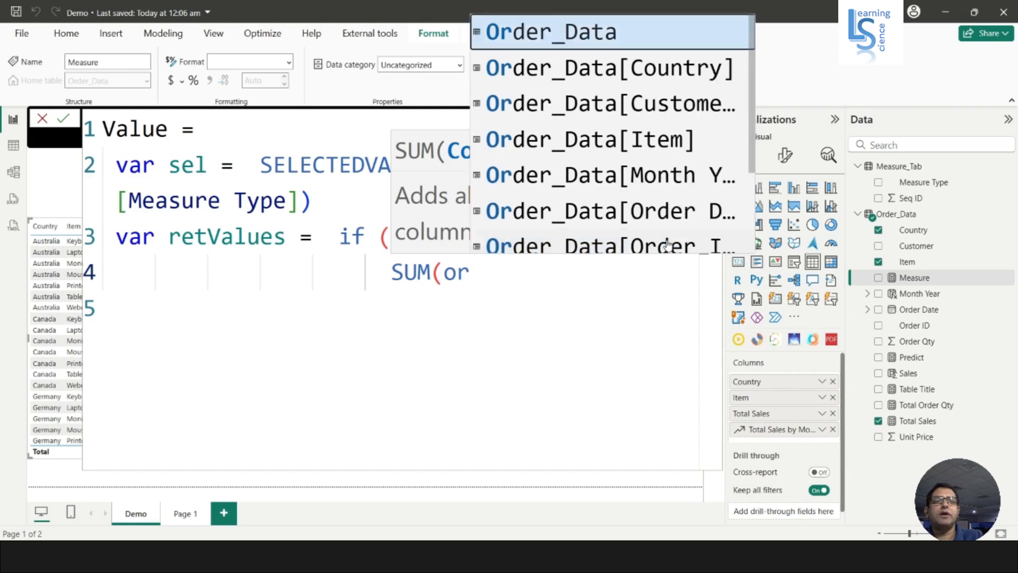
key("Up")
key("Up")
key("Up")
key("Down")
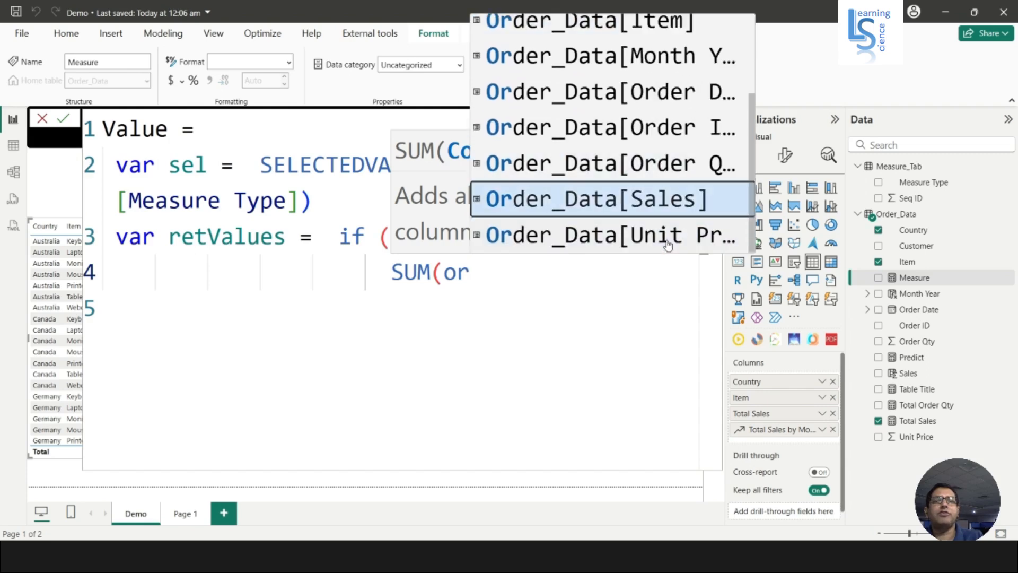
key("Tab")
type(")")
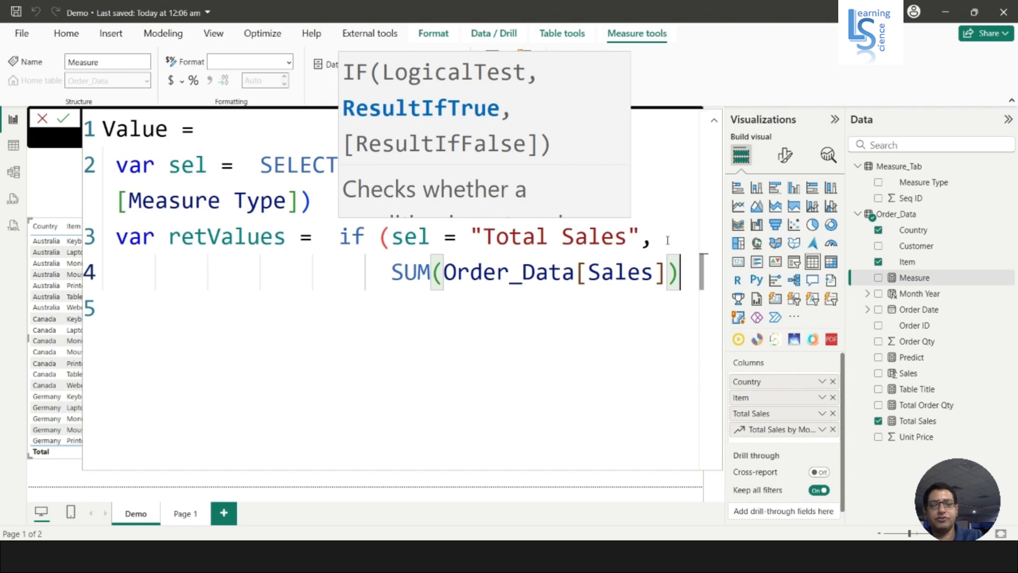
- On a new line, nest a second IF as the false result, with the test sel = "Total Order Qty" followed by a comma
type(",")
key("shift+Return")
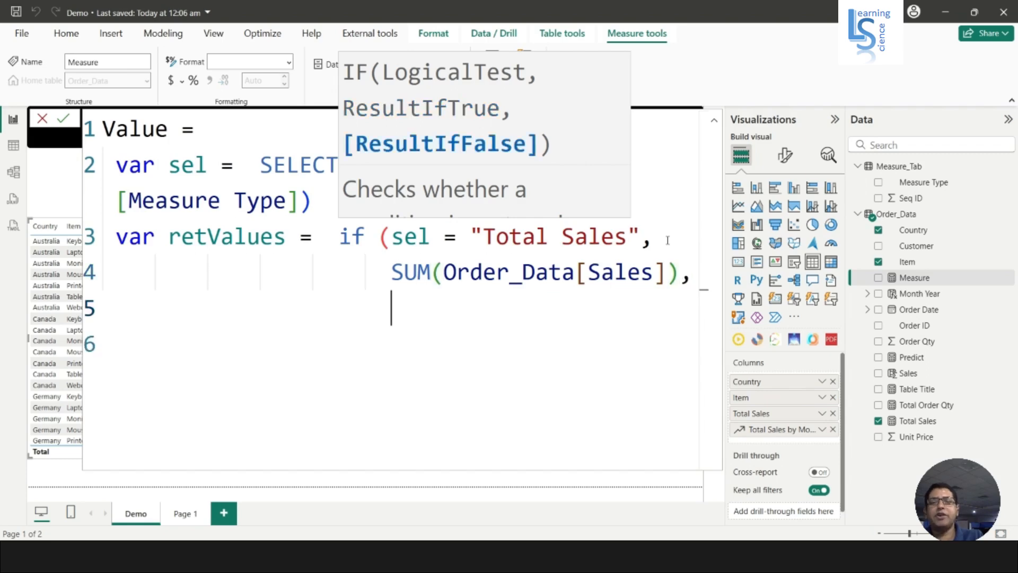
key("BackSpace")
key("BackSpace")
type("if")
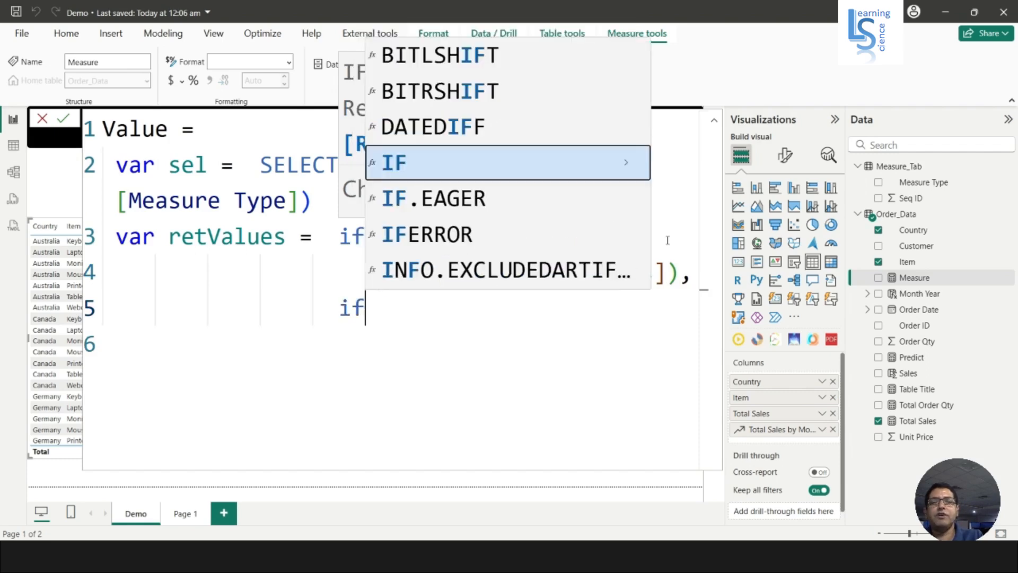
type("(")
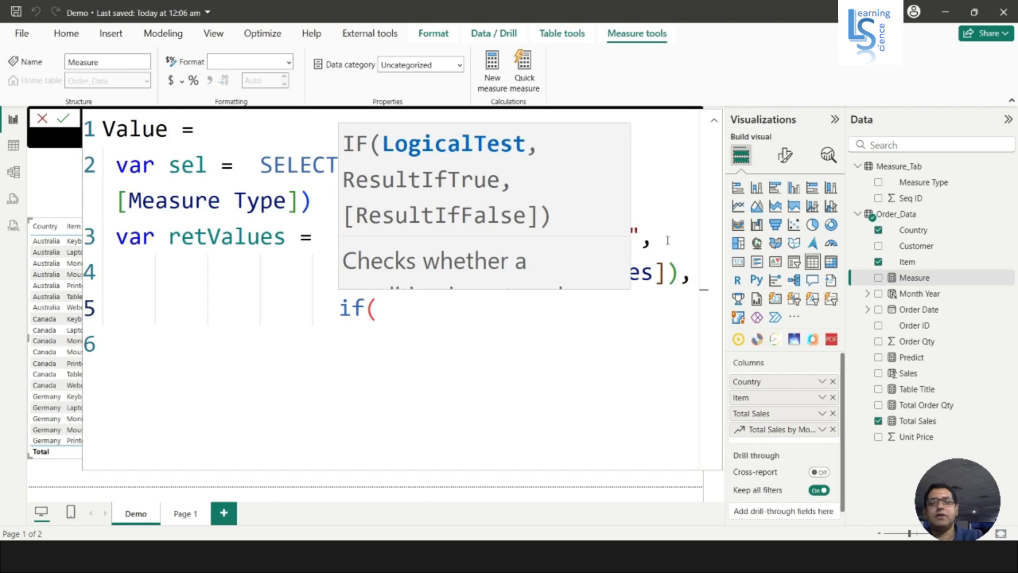
type("sel = ")
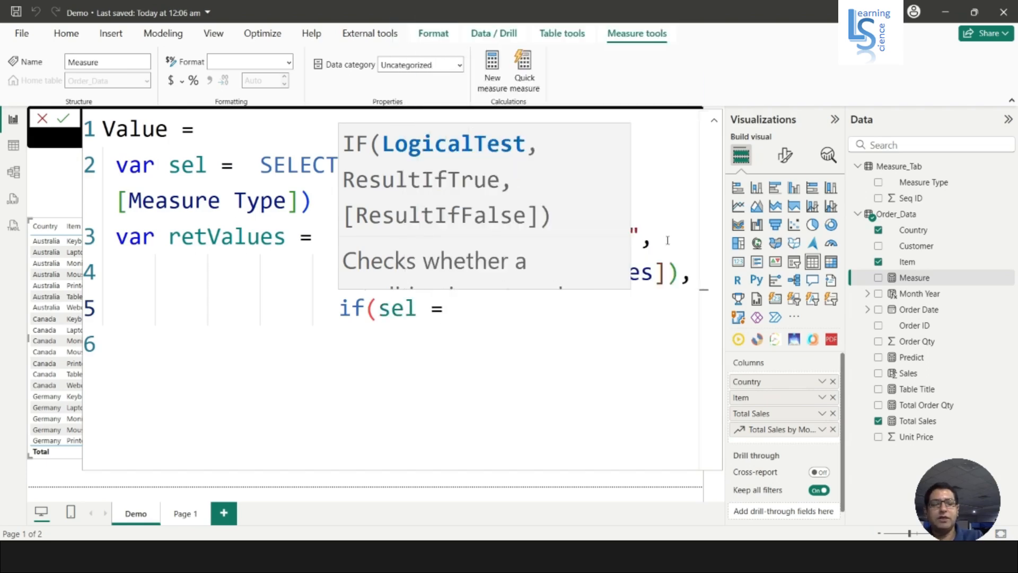
type("\"T")
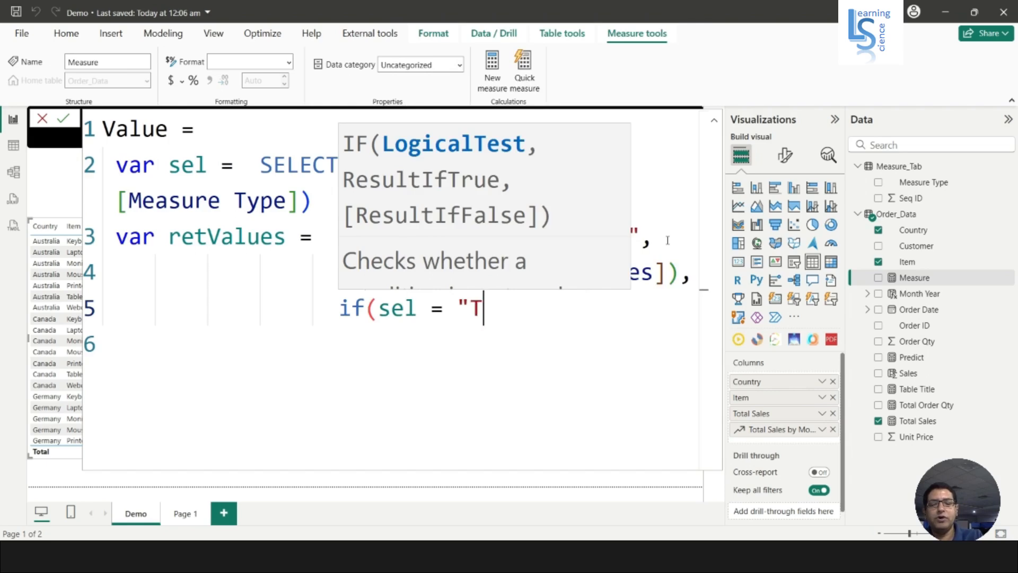
type("otal Or")
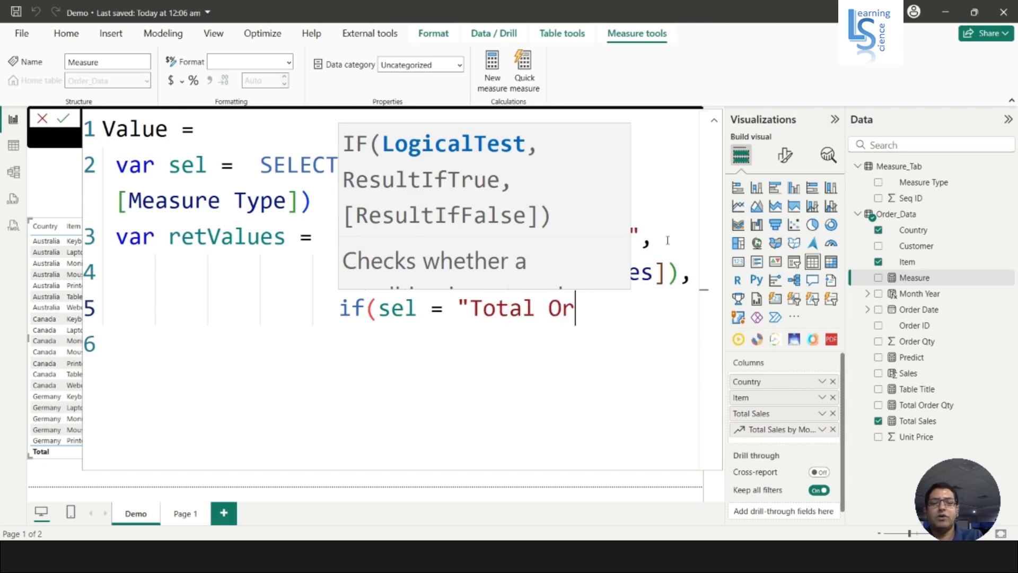
type("der Q")
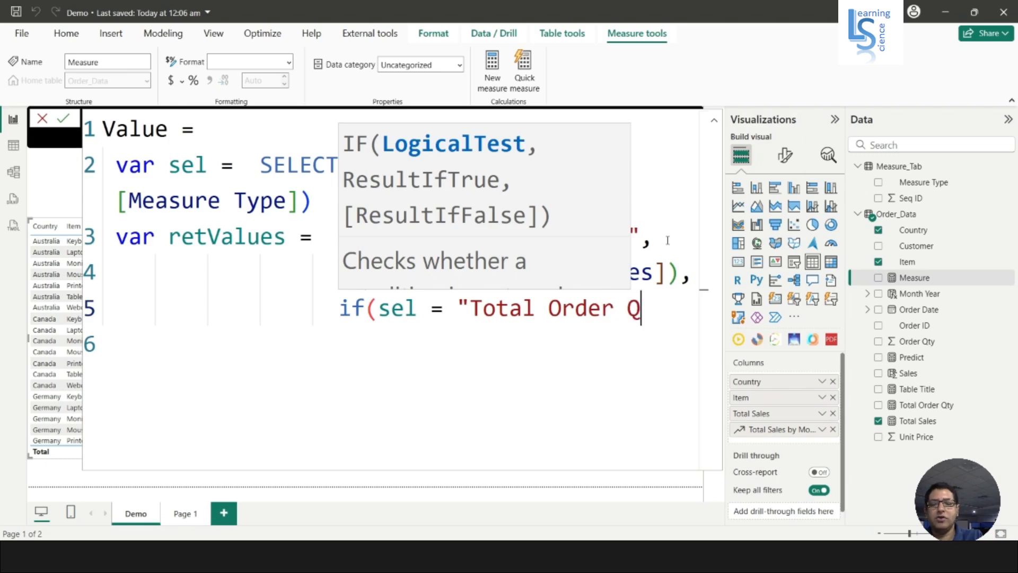
type("ty\"")
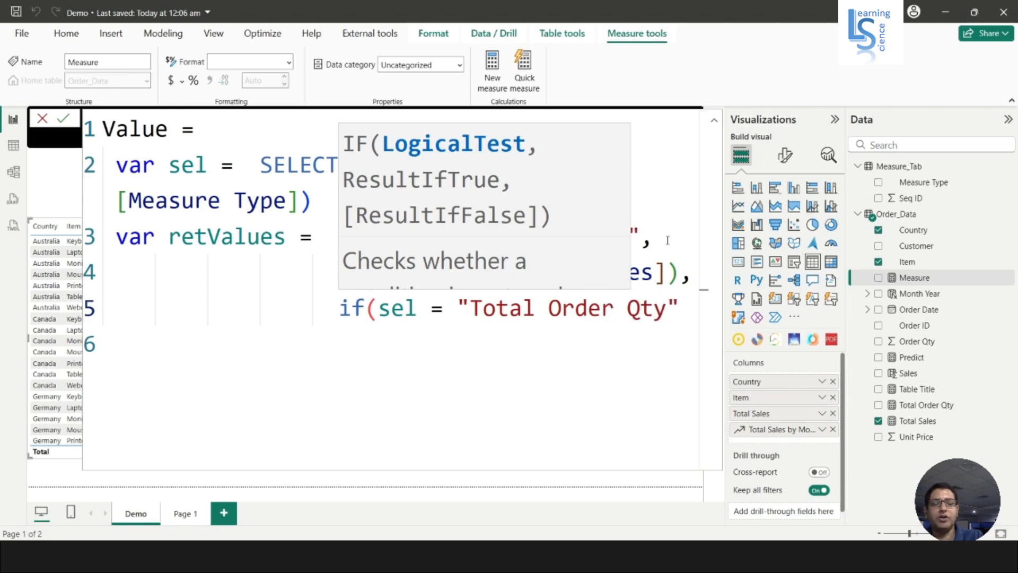
type(",")
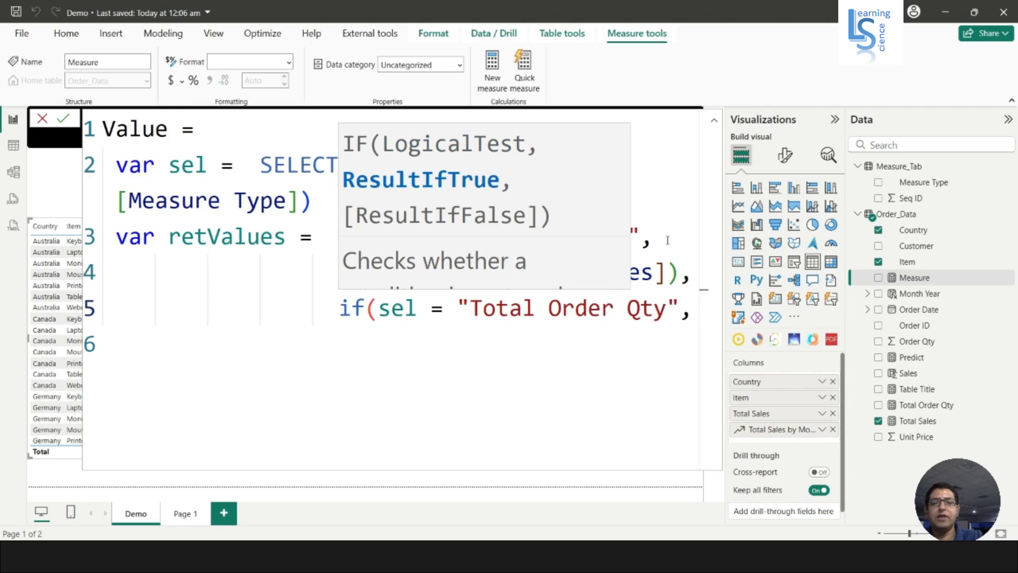
- On a new line below the "Total Order Qty" test, enter SUM(Order_Data[Order Qty]) as the result if true, followed by a comma
key("shift+Return")
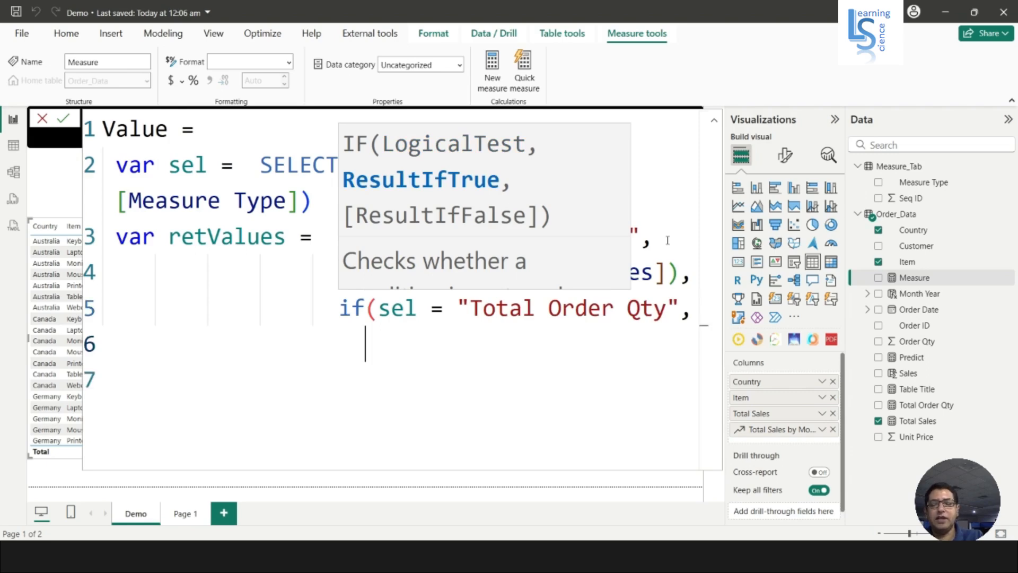
type("SUM")
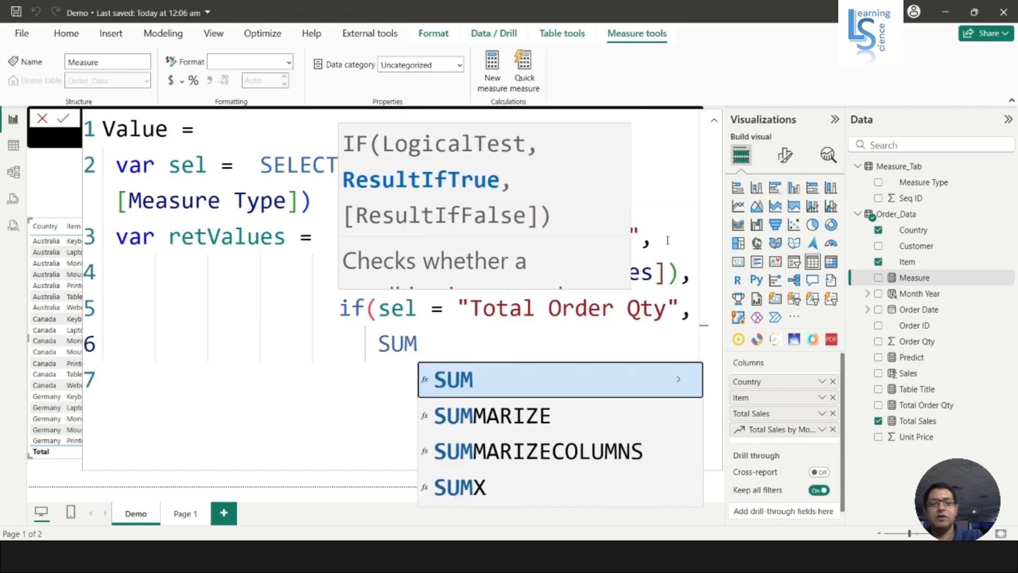
type("(")
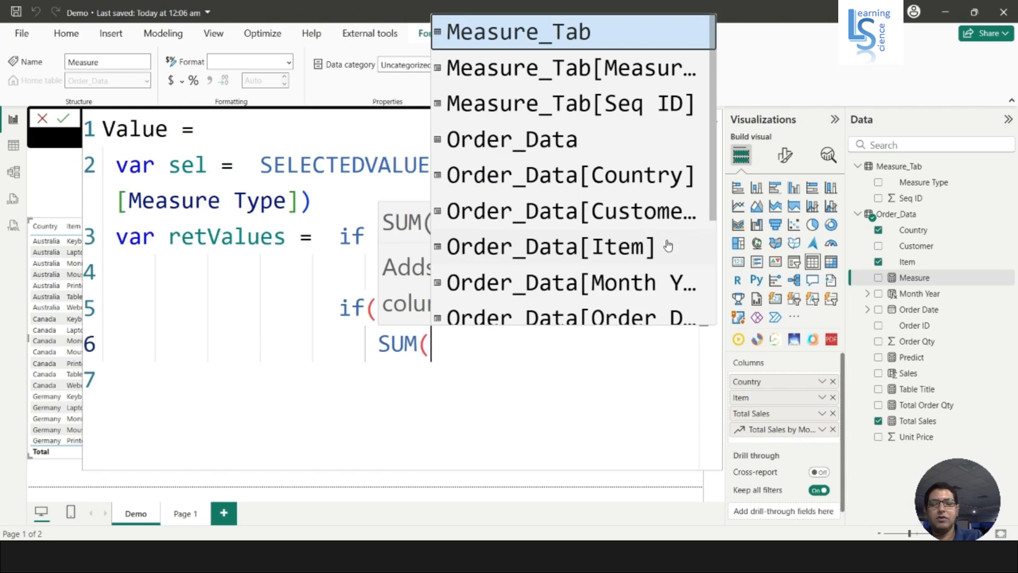
type("o")
key("Down")
key("Down")
key("Down")
key("Down")
key("Down")
key("Down")
key("Down")
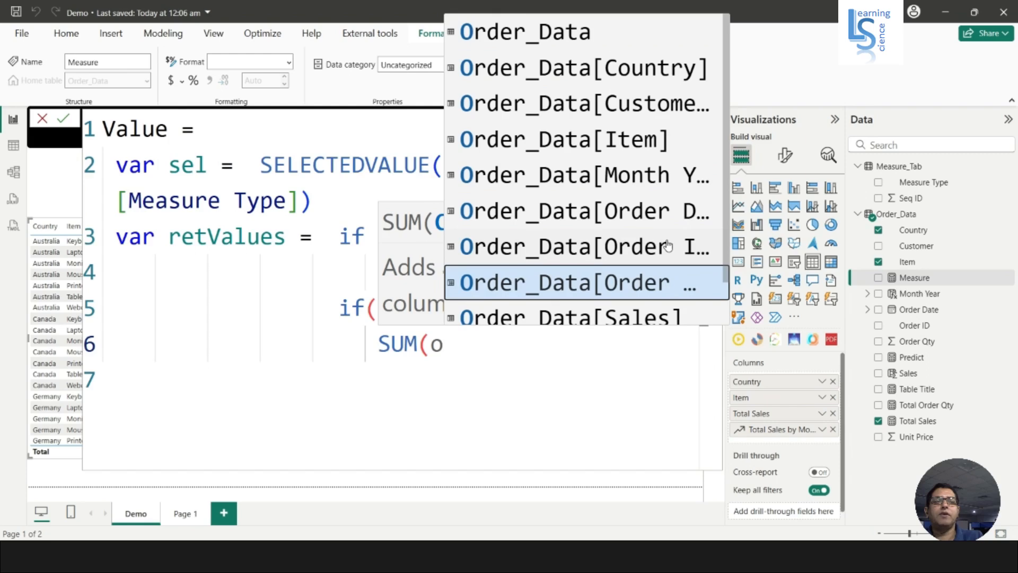
key("Tab")
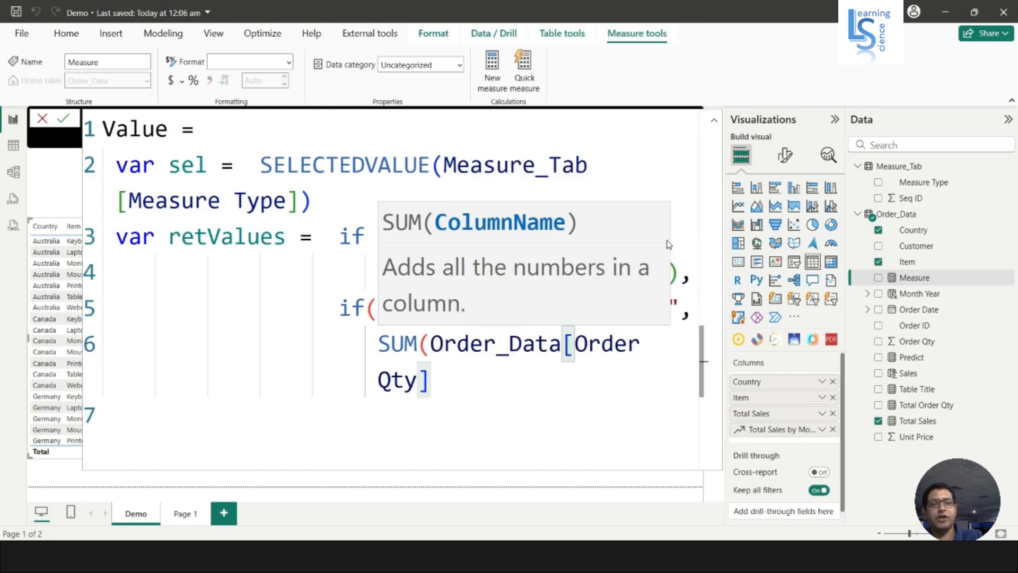
type(")")
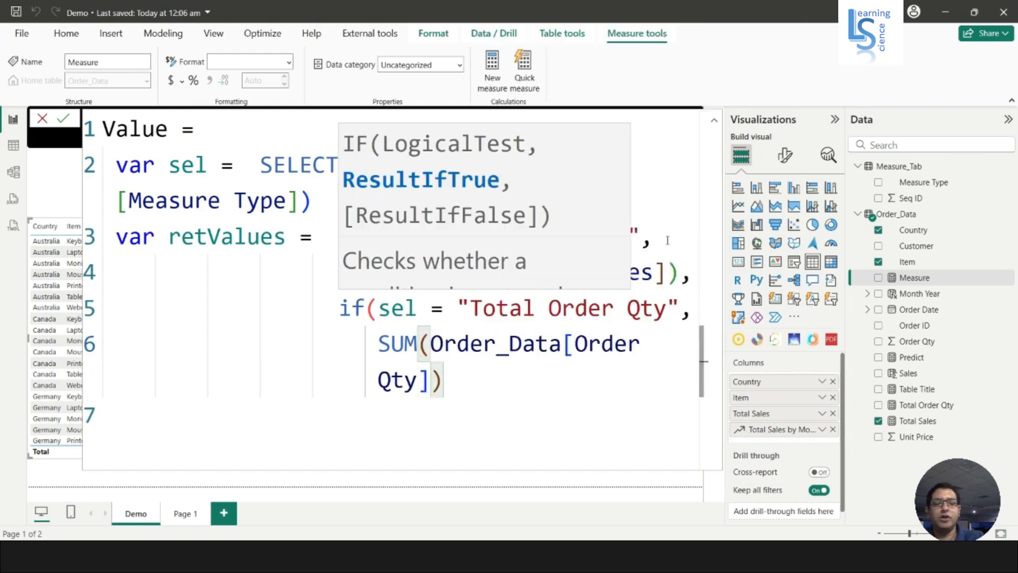
type(",")
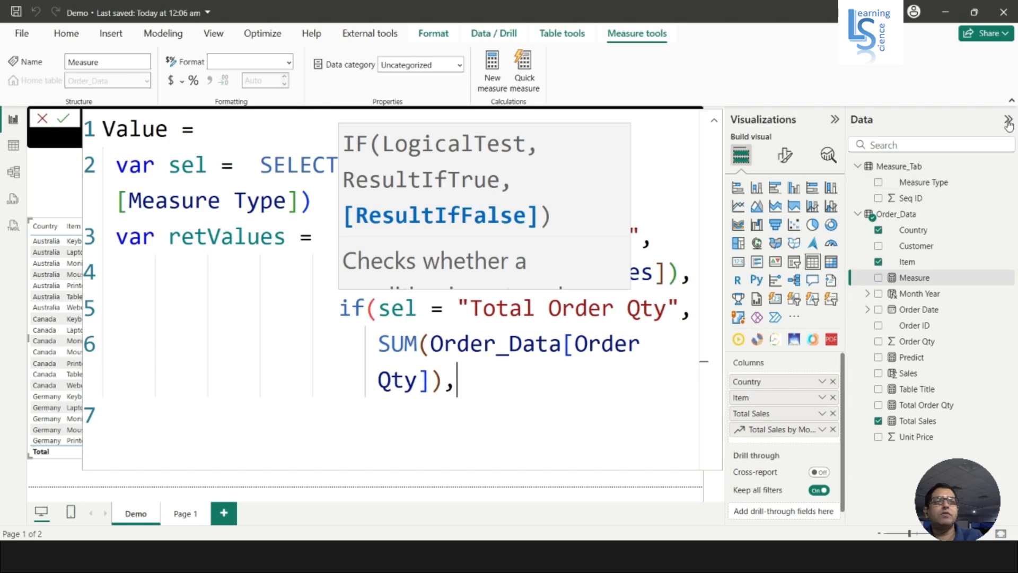
- Add two closing parentheses on the formula's last line and collapse the Data pane to widen the formula editor
key("Return")
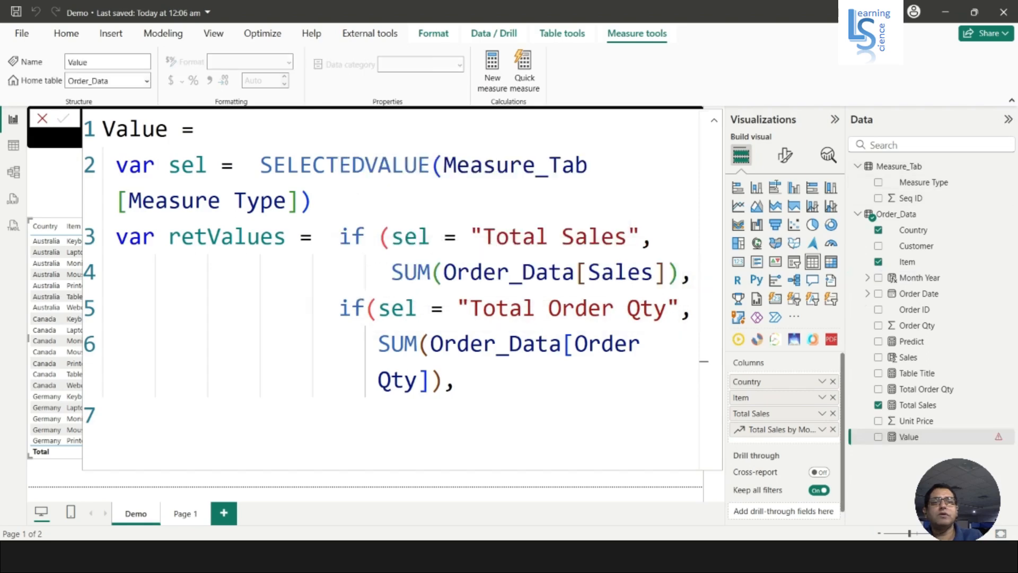
type("))")
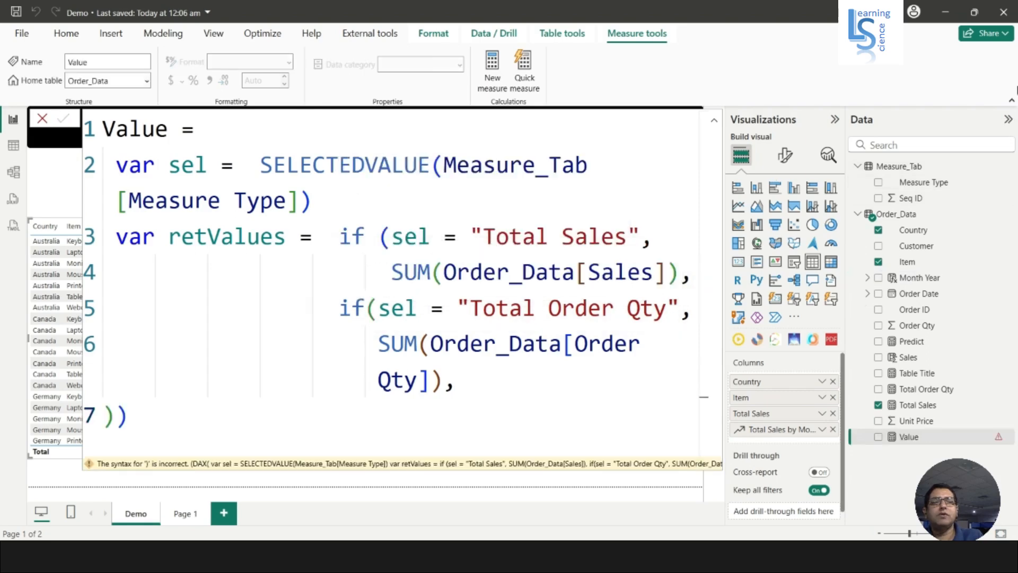
left_click(1008, 120)
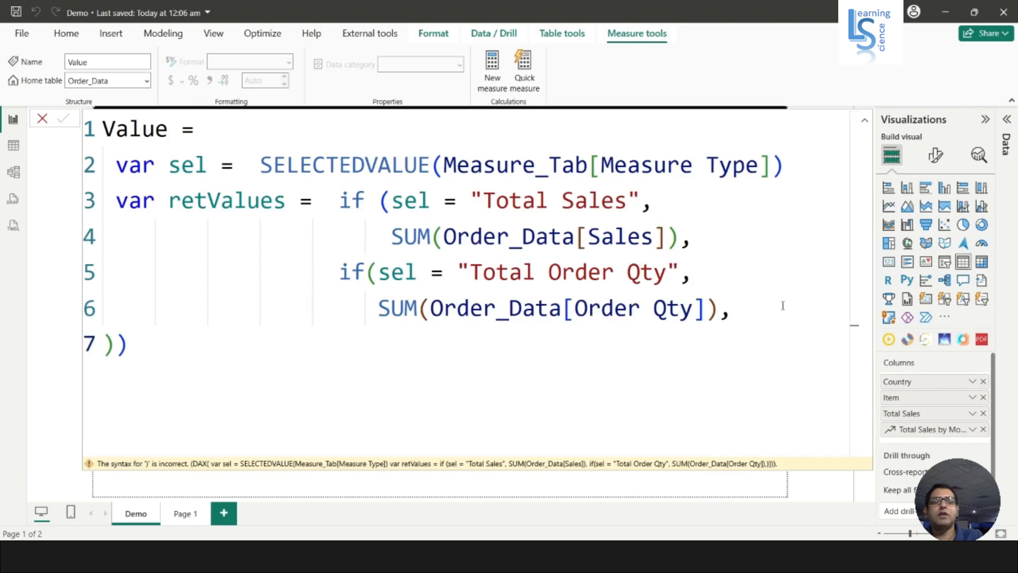
- Insert a line below the Order Qty sum and start a third nested IF, aligned with the previous one, with the test sel =
left_click(759, 306)
key("Return")
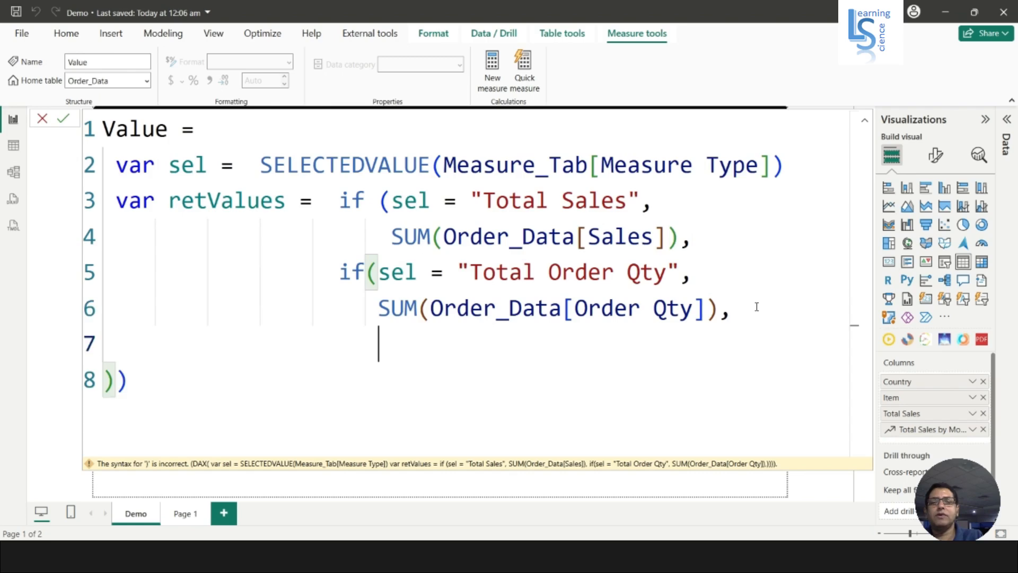
key("BackSpace")
key("BackSpace")
key("BackSpace")
type("if")
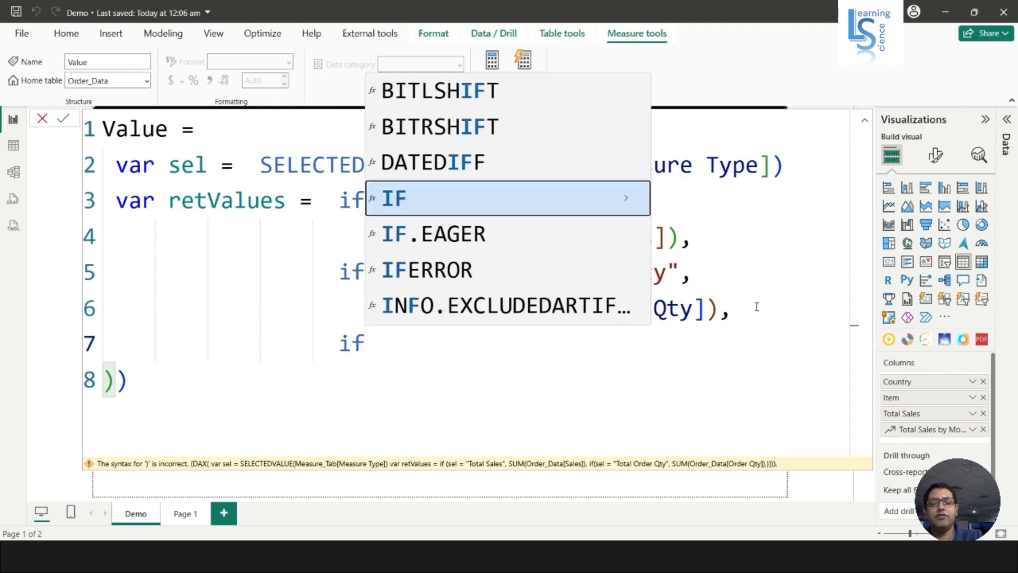
type("(sel = ")
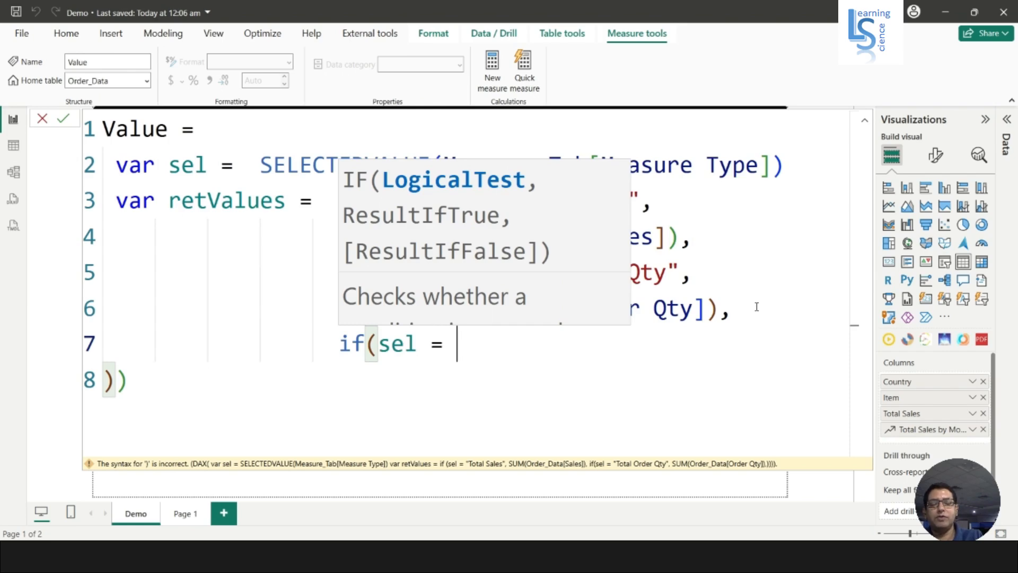
type("Total")
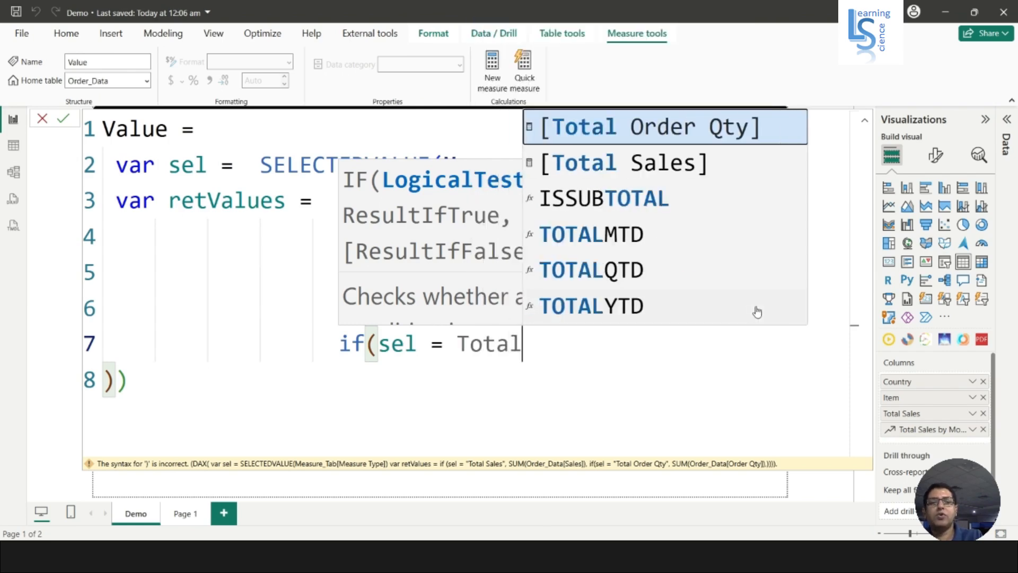
type(" O")
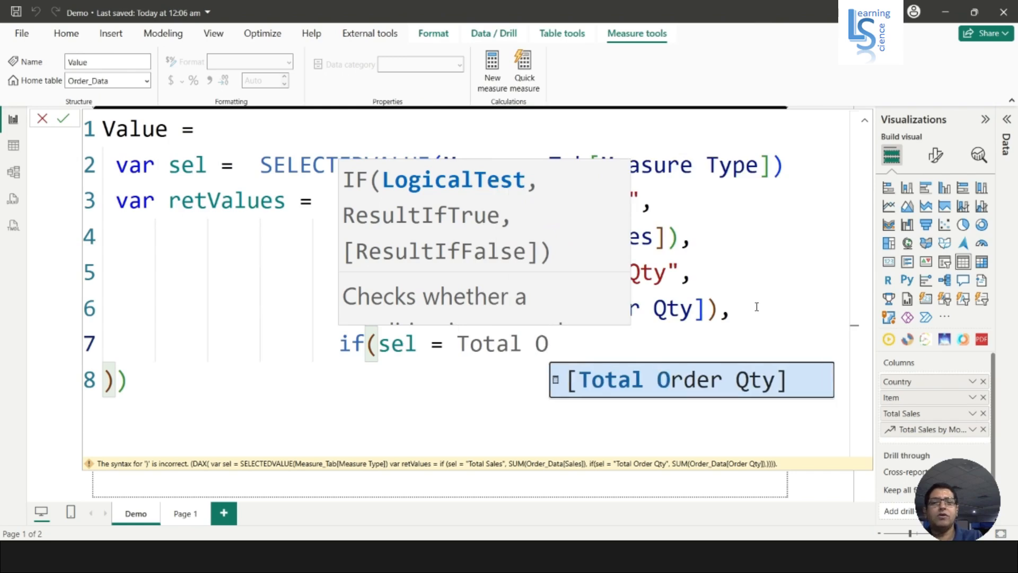
key("BackSpace")
key("BackSpace")
key("BackSpace")
key("BackSpace")
key("BackSpace")
key("BackSpace")
key("BackSpace")
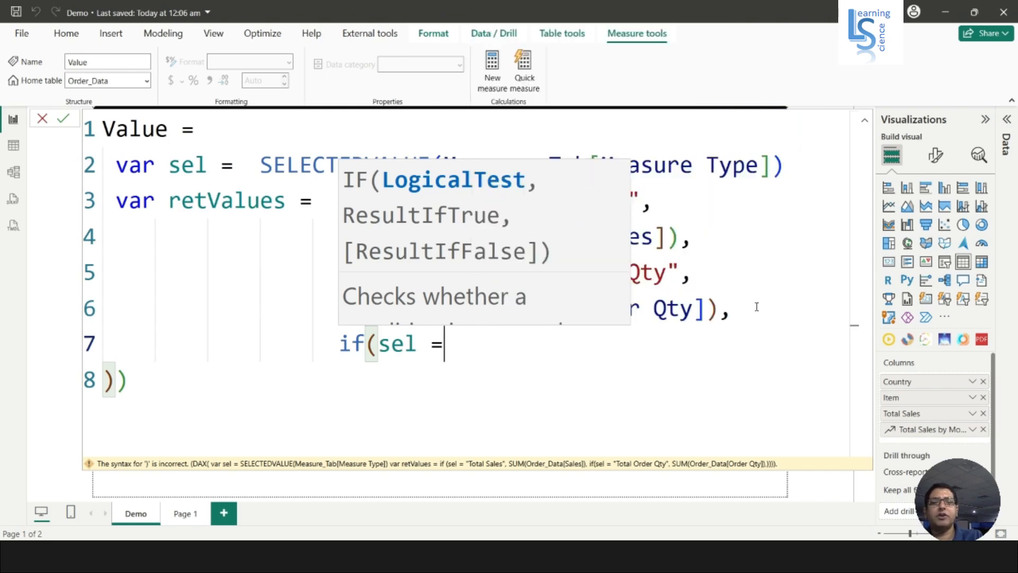
- Complete the third IF's test with the quoted text "Total Order", followed by a comma
type("\"")
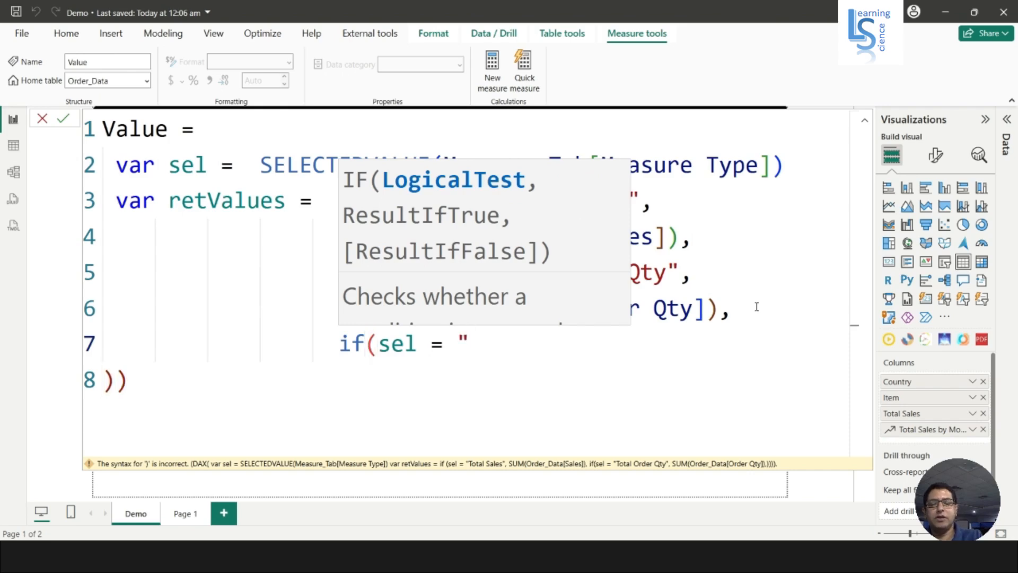
type("Total")
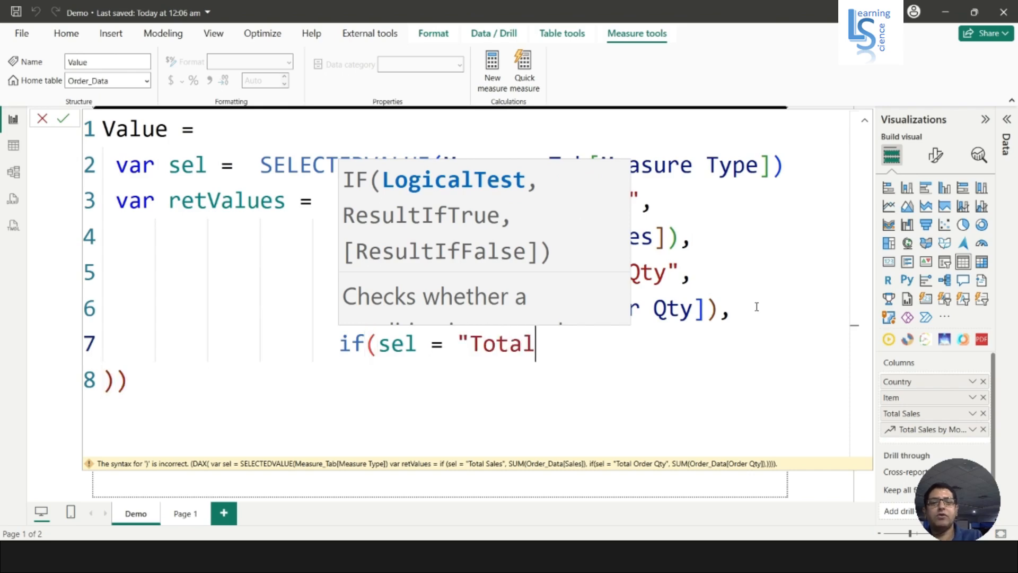
type(" ord")
key("BackSpace")
key("BackSpace")
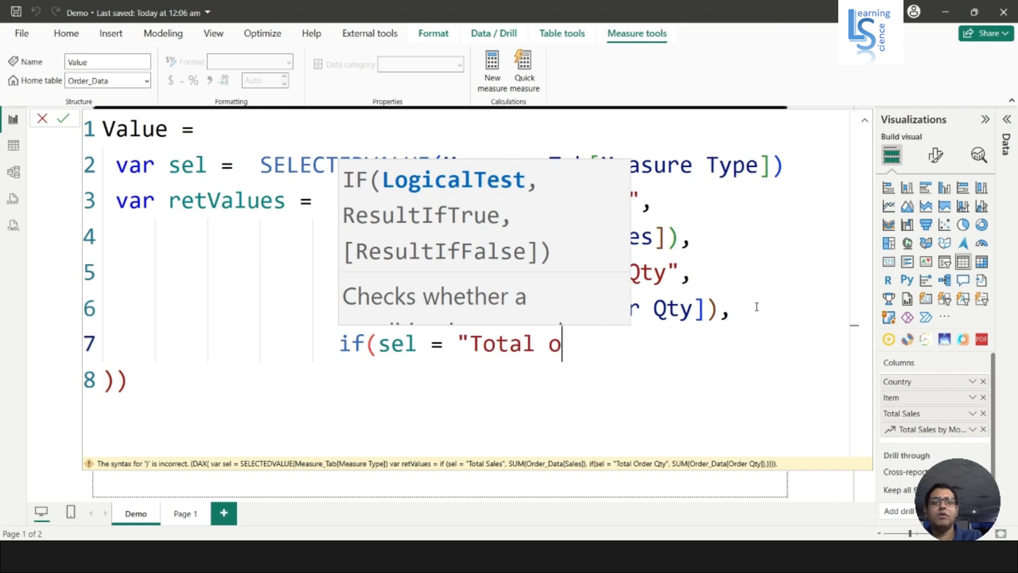
key("BackSpace")
type("Order")
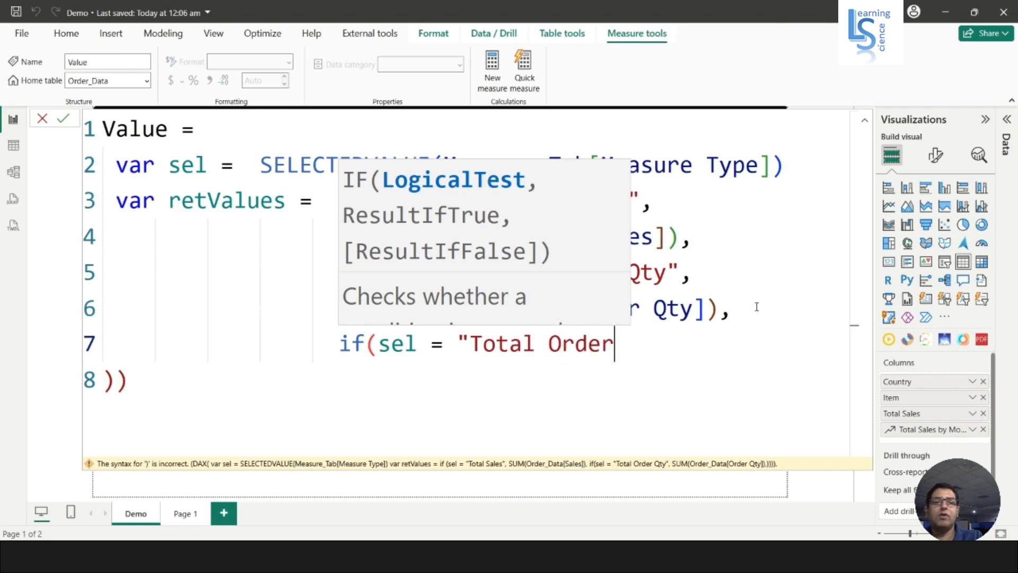
type("\",")
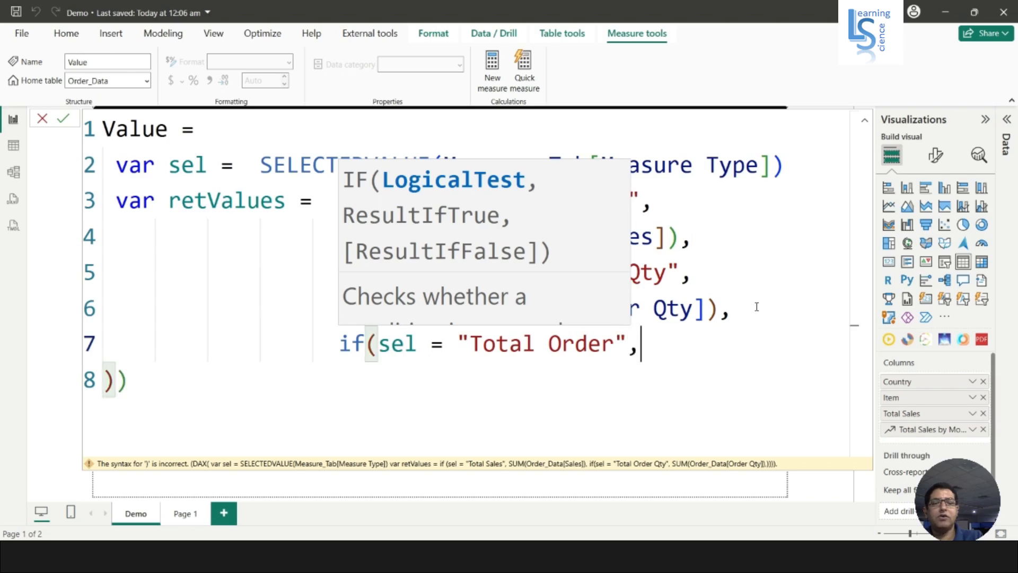
- On a new indented line below the "Total Order" test, enter COUNT(Order_Data[Order ID]) as the result if true
key("shift+Return")
key("Tab")
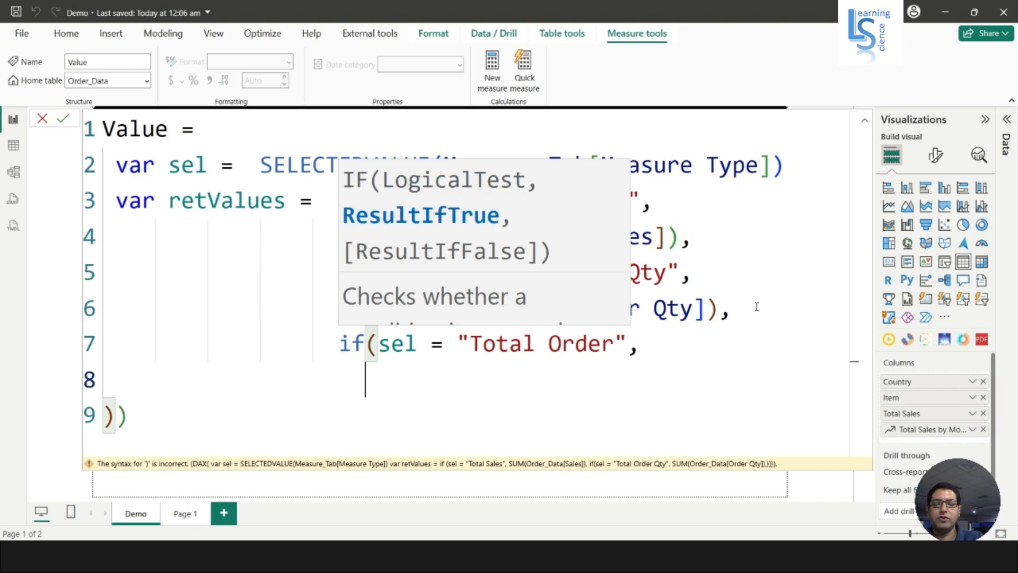
type("C")
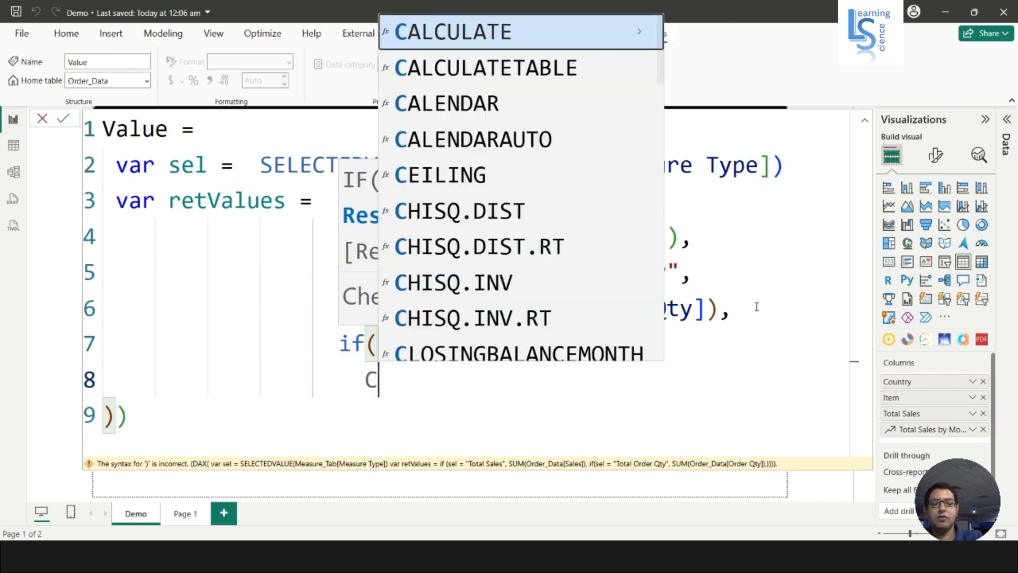
type("ount")
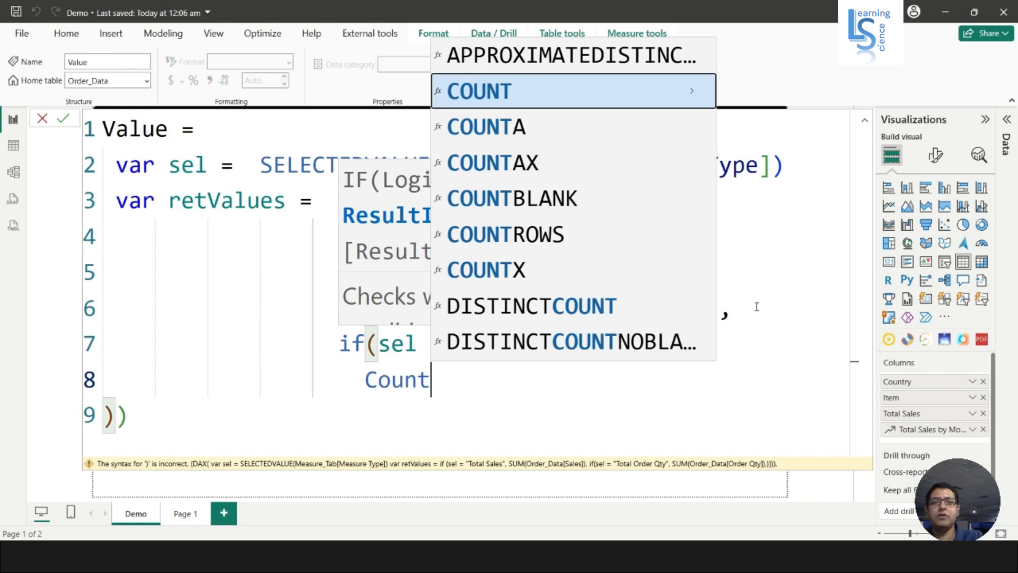
key("Tab")
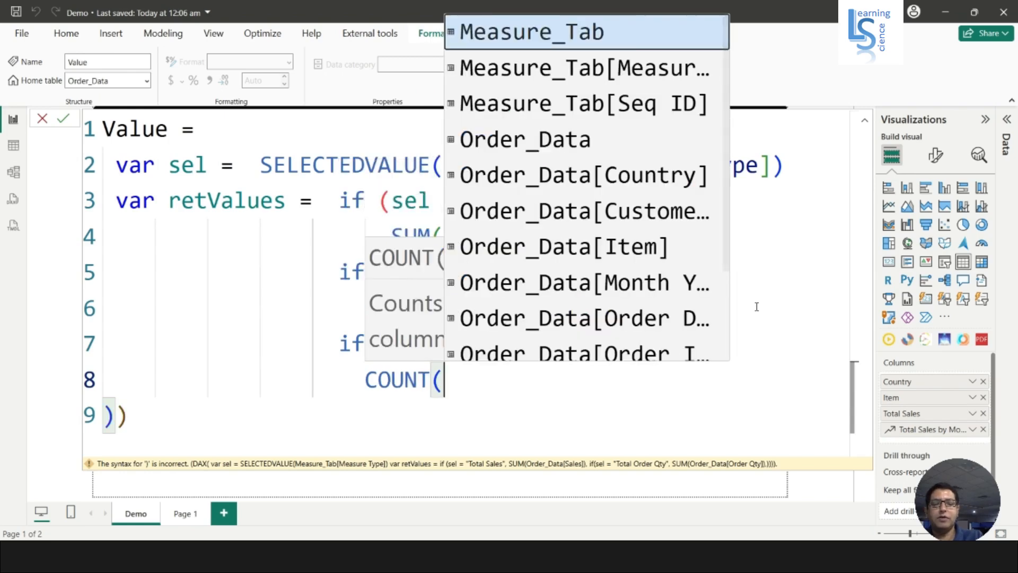
type("O")
key("Tab")
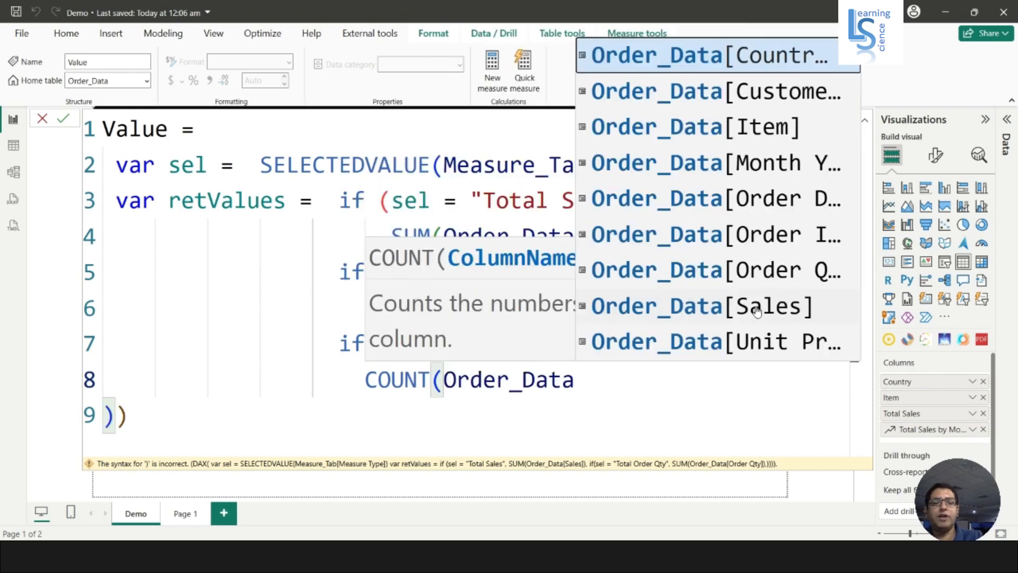
type("[")
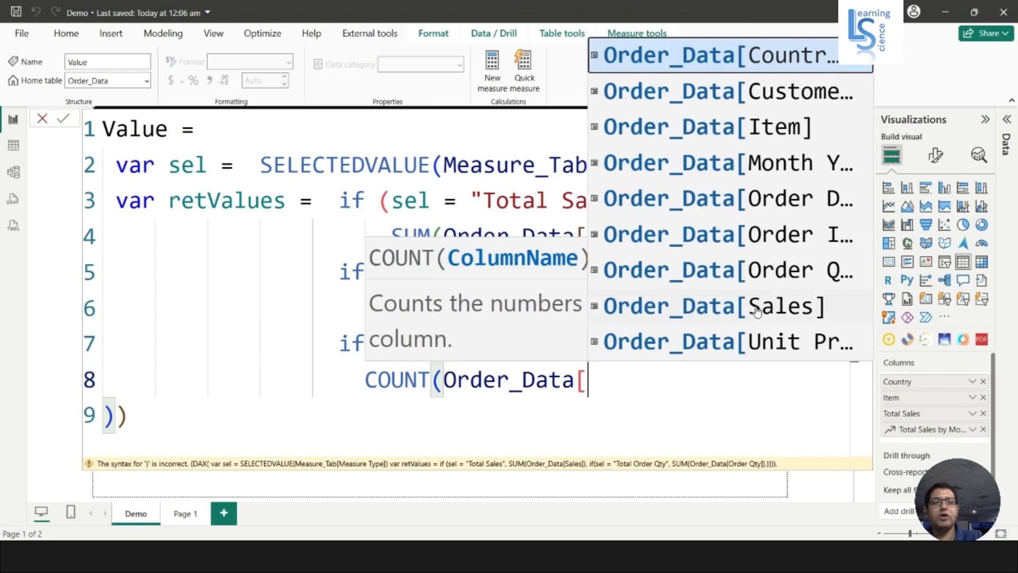
type("o")
key("Down")
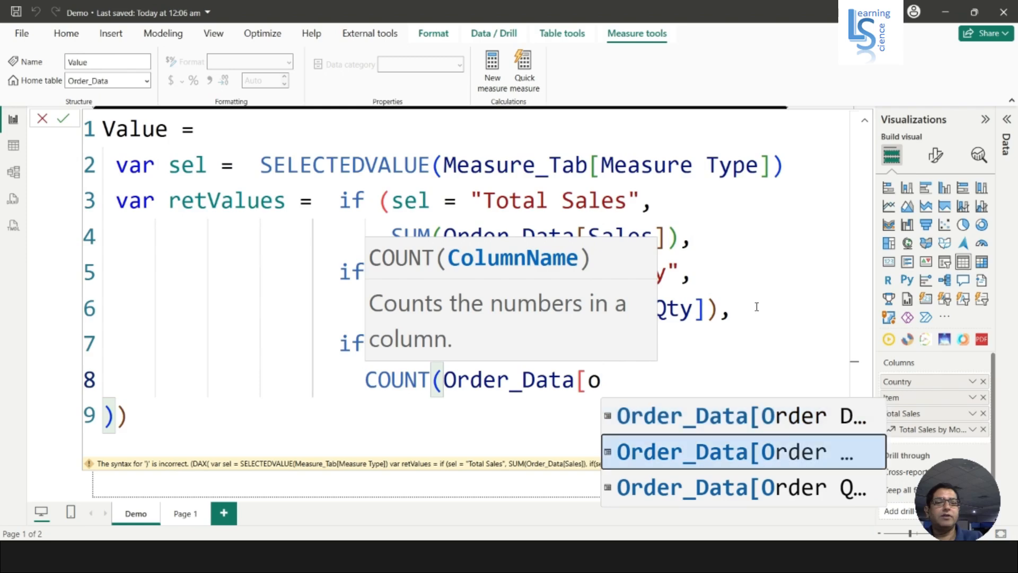
key("Tab")
type(")")
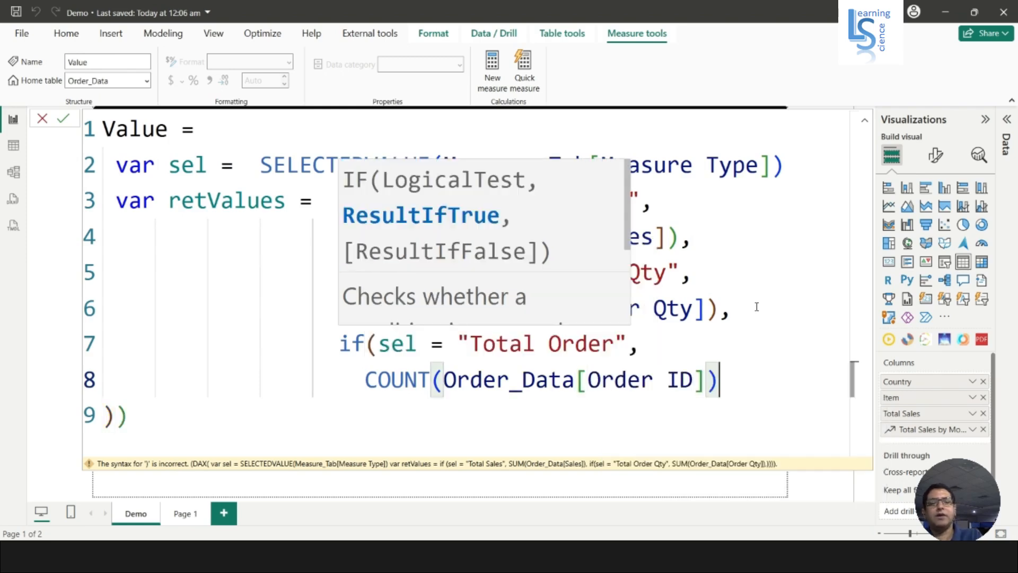
- Insert a blank line after the COUNT function and add a third closing parenthesis to close all nested IFs
key("Return")
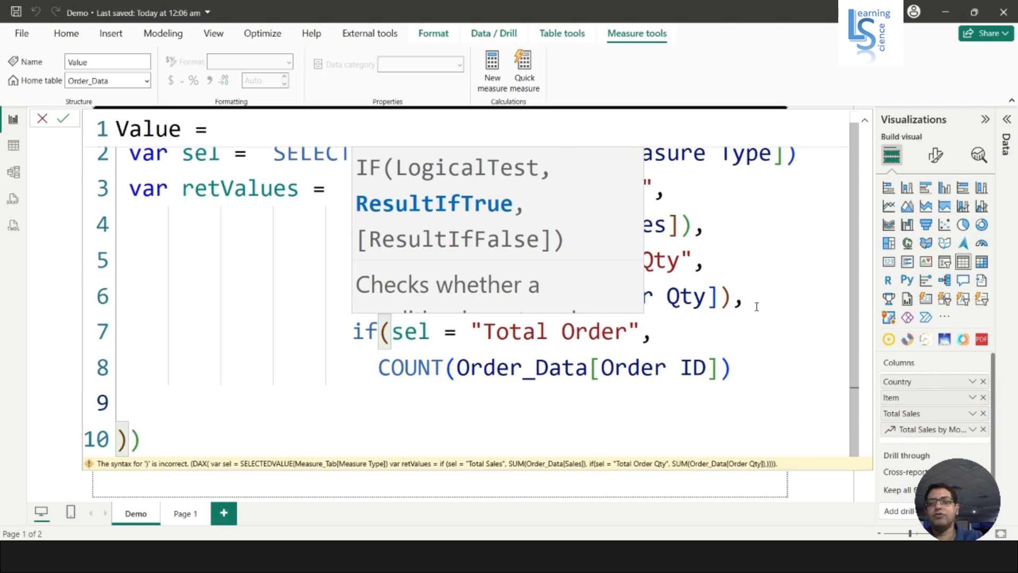
key("Right")
type(")")
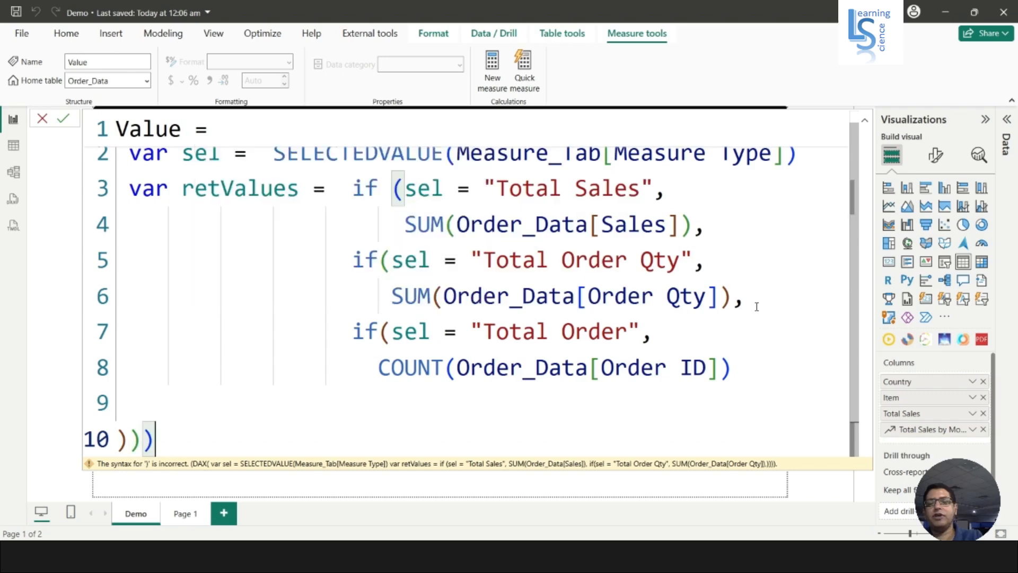
- On a new line after the closing parentheses, add RETURN retValues as the measure's output
key("Return")
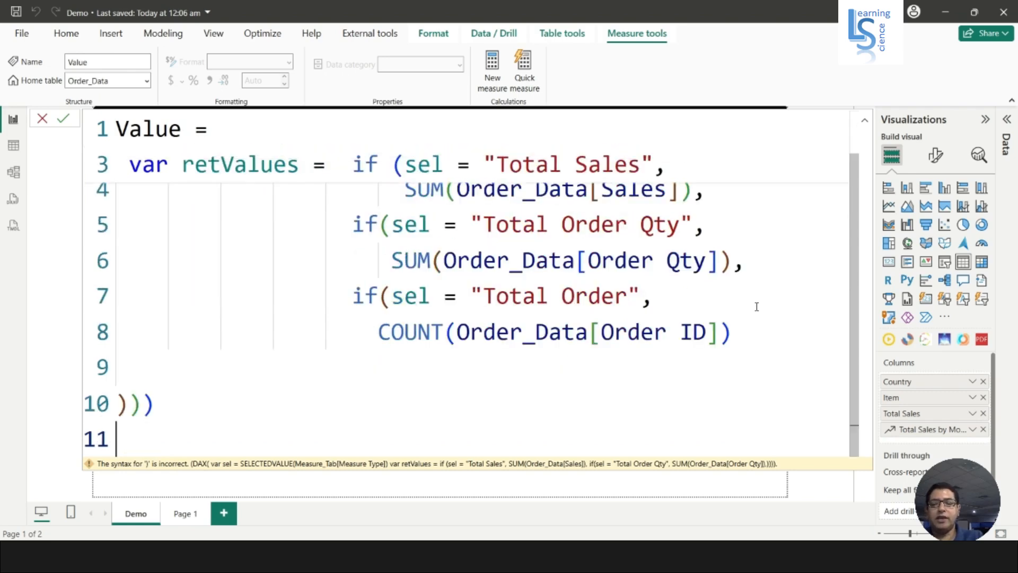
type("retu")
key("Tab")
type("re")
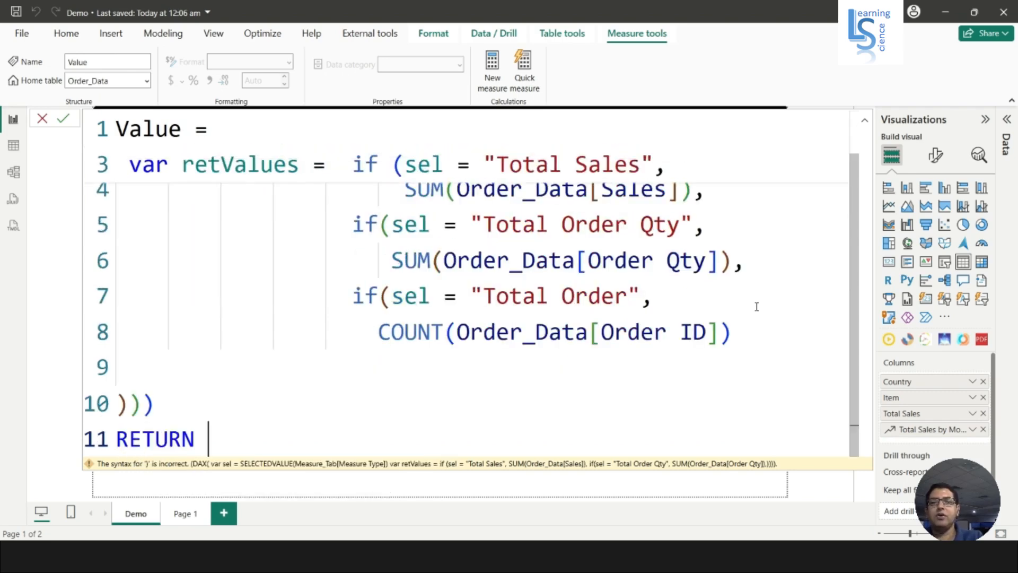
type("t")
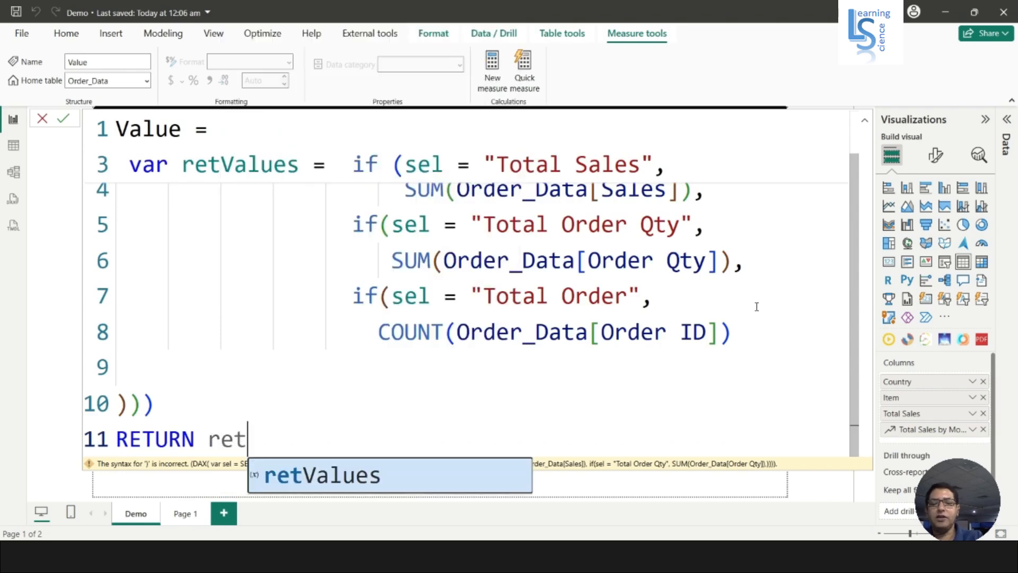
type("va")
key("Tab")
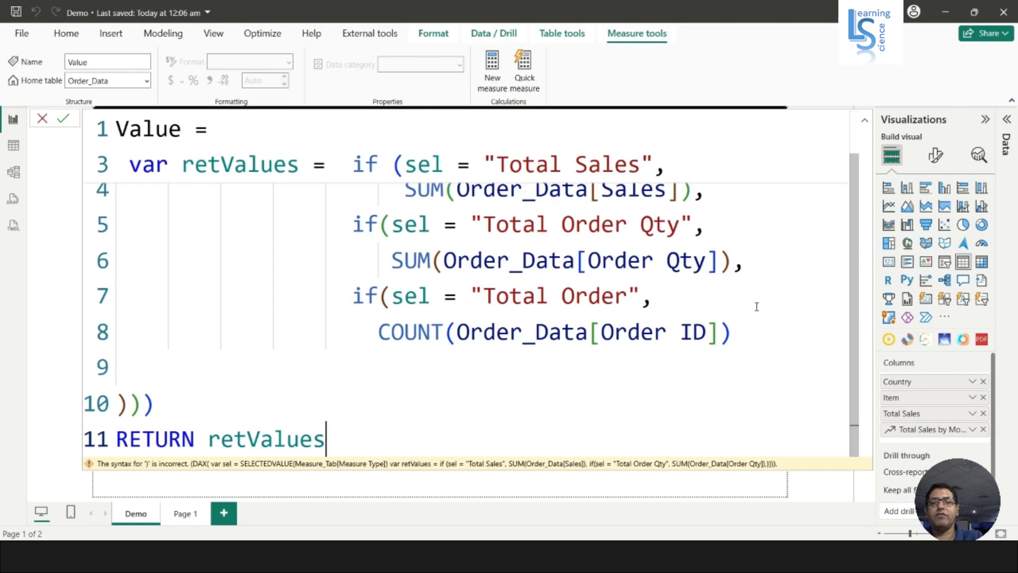
- Review the Value measure's SELECTEDVALUE variable and its three IF branches for Total Sales, Total Order Qty and Total Order
scroll(586, 143, "up", 1)
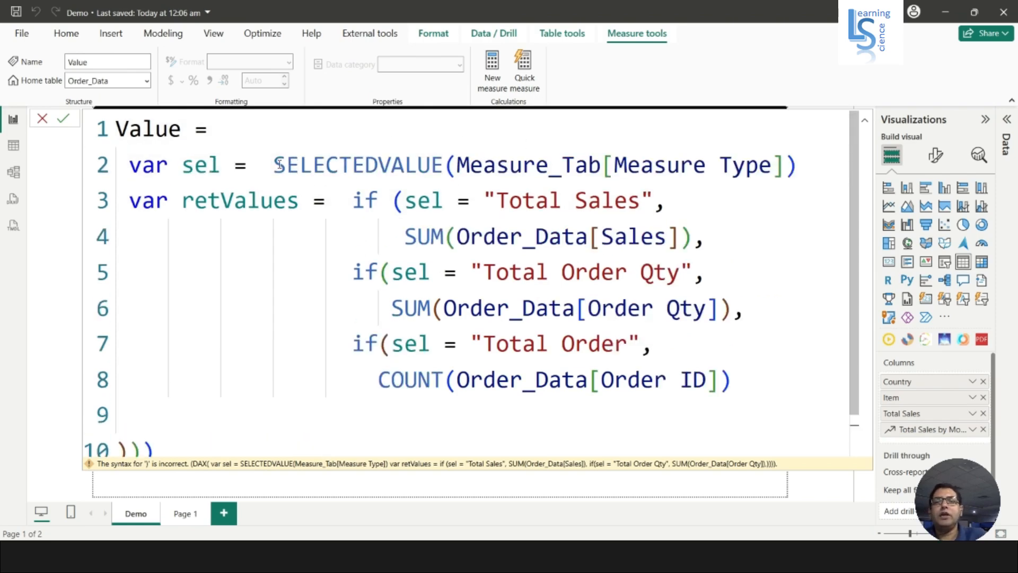
left_click_drag(274, 165, 797, 165)
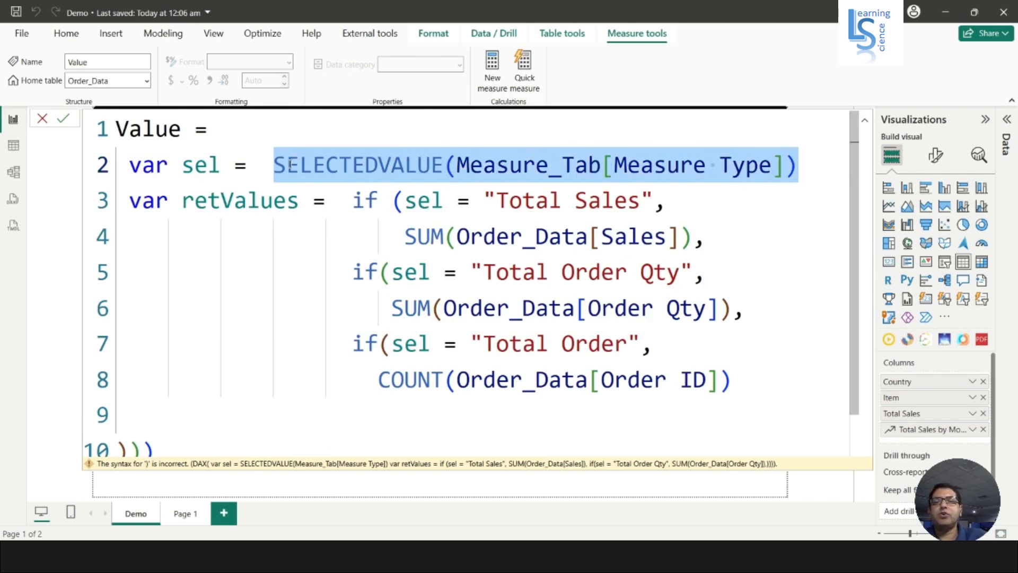
left_click_drag(224, 165, 180, 165)
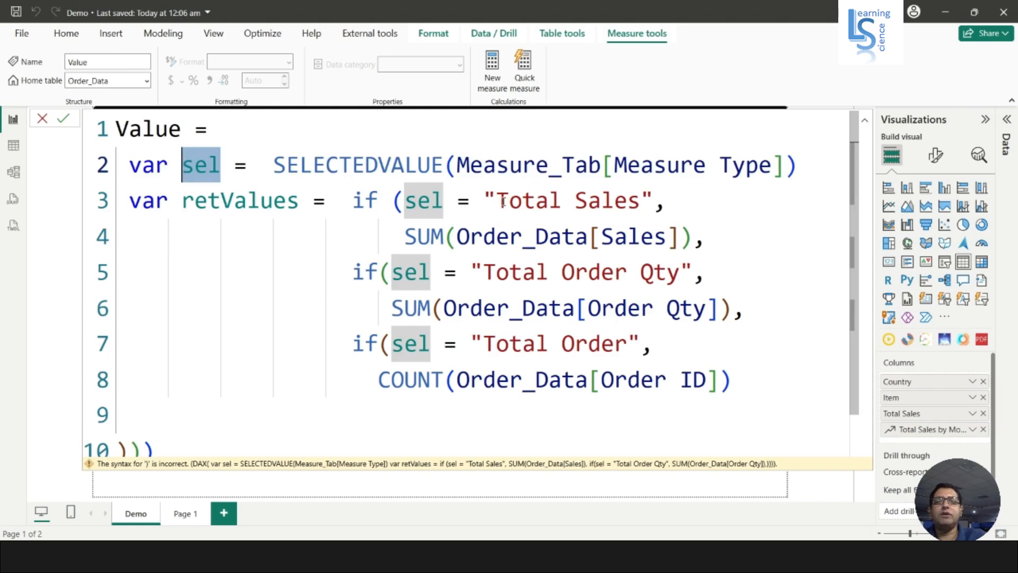
left_click_drag(484, 200, 665, 197)
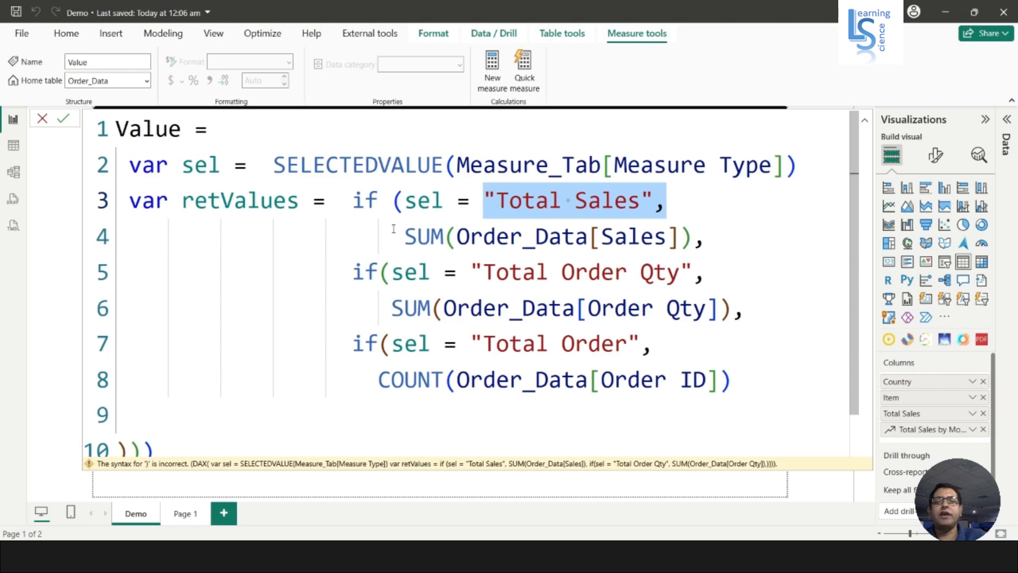
left_click_drag(393, 233, 729, 226)
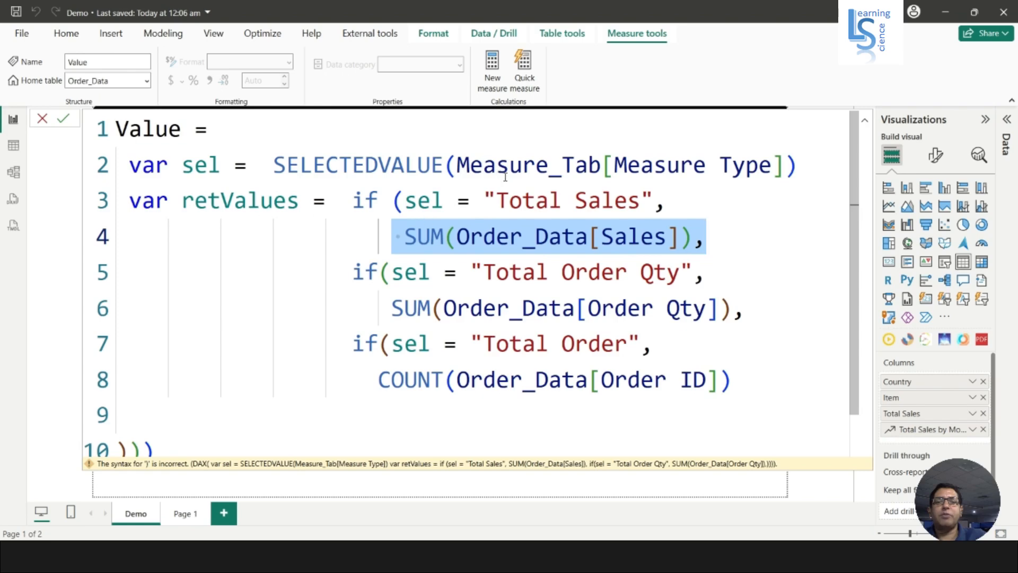
left_click_drag(351, 272, 731, 272)
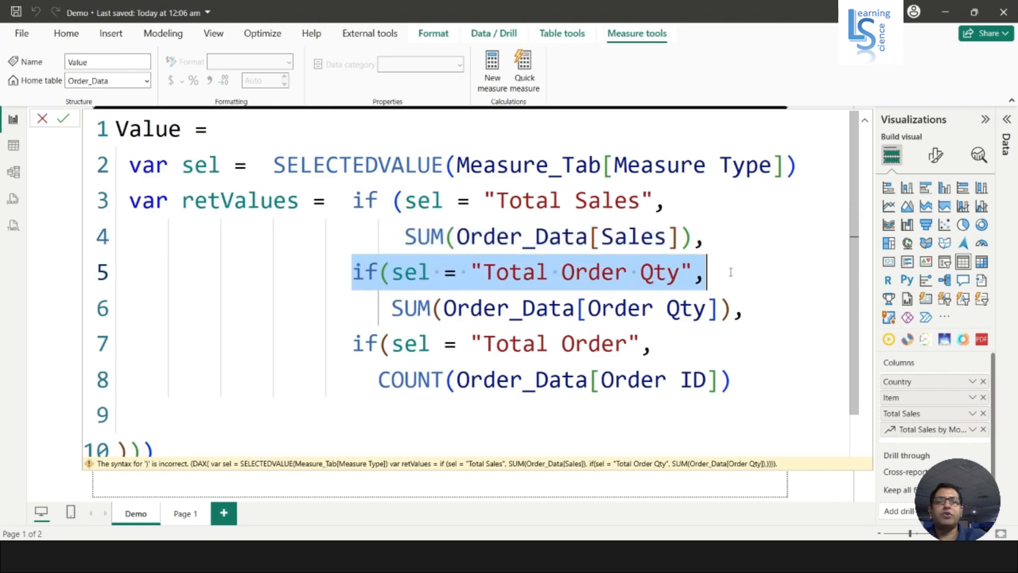
left_click_drag(351, 344, 676, 340)
scroll(327, 332, "down", 1)
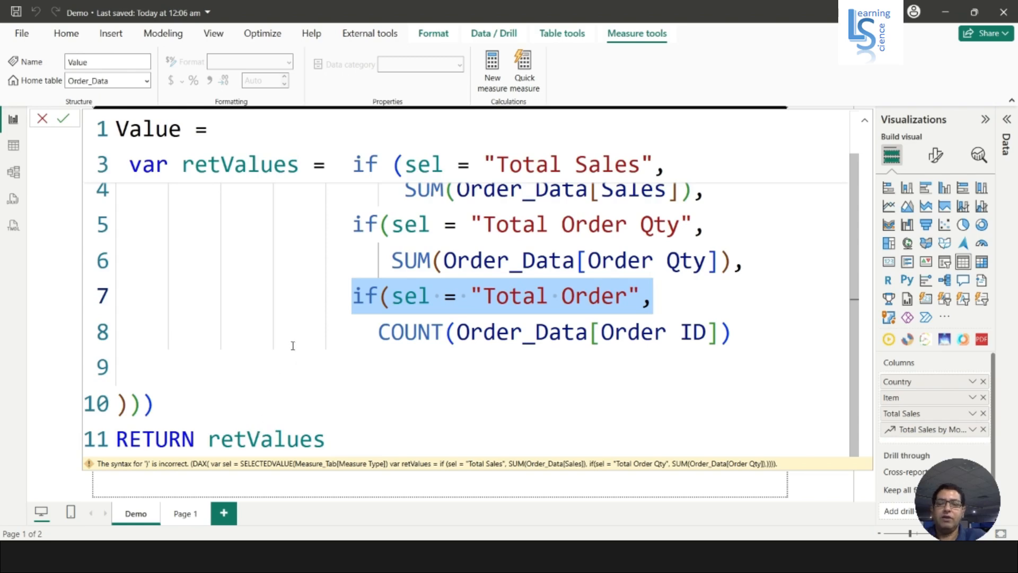
- Remove the blank line above the closing parentheses, commit the Value measure and close the formula editor
scroll(293, 345, "down", 3)
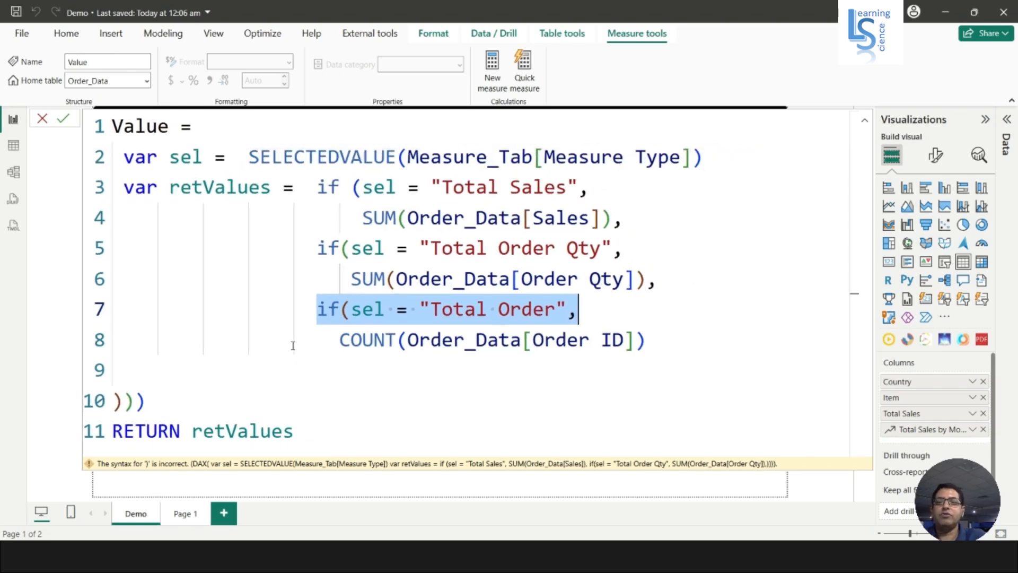
scroll(293, 345, "down", 1)
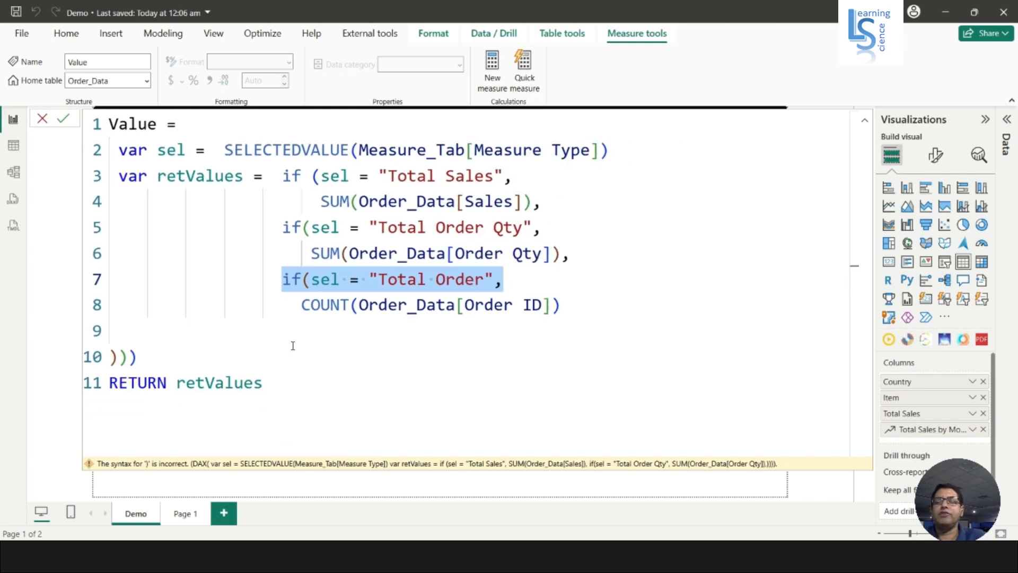
left_click(162, 334)
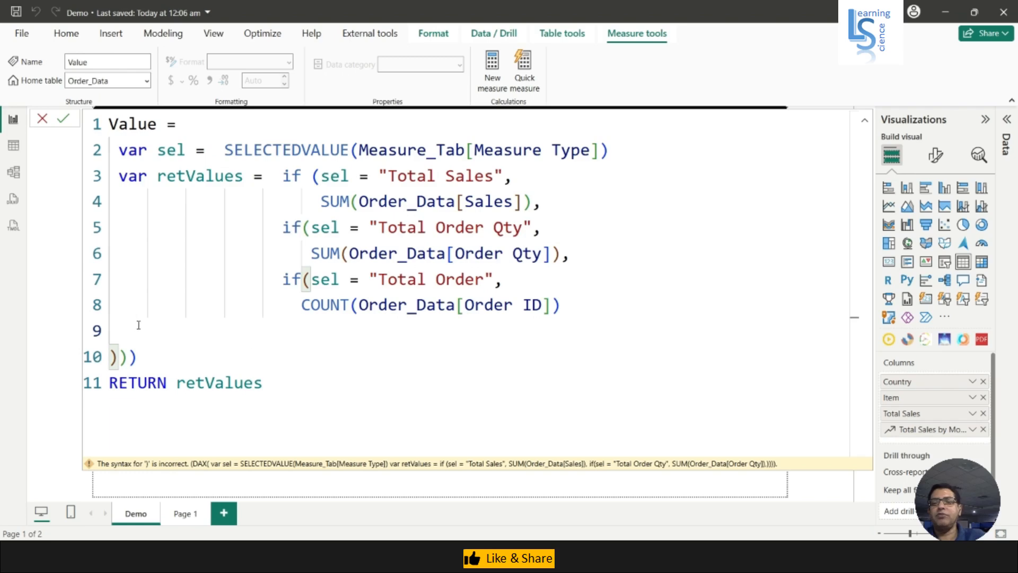
key("BackSpace")
key("BackSpace")
key("BackSpace")
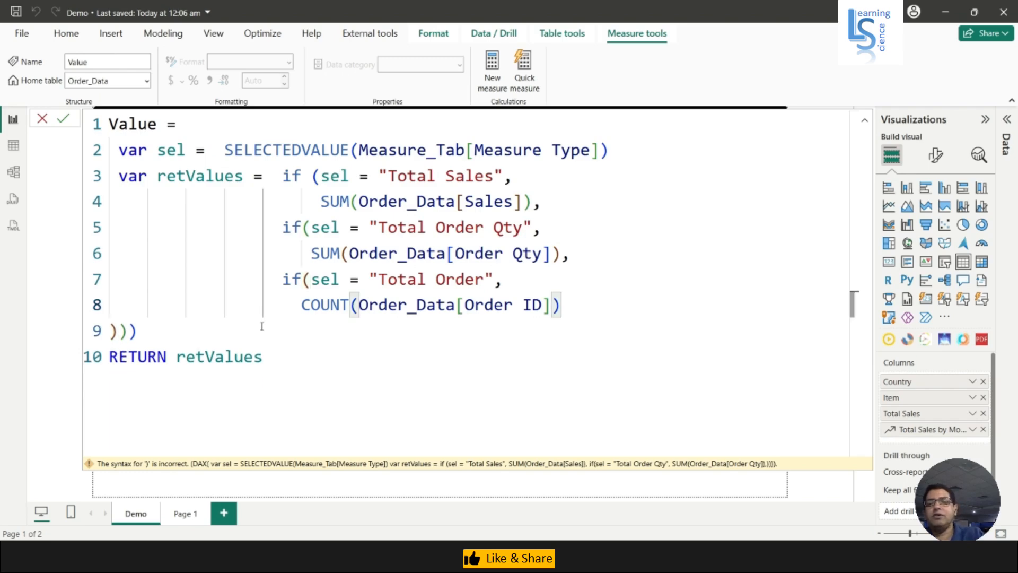
left_click(63, 119)
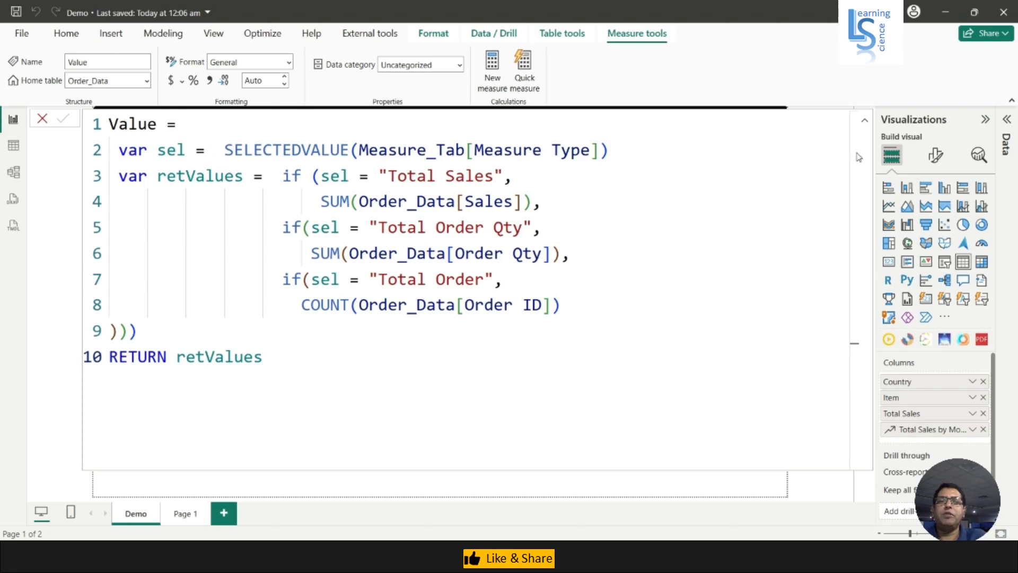
left_click(865, 120)
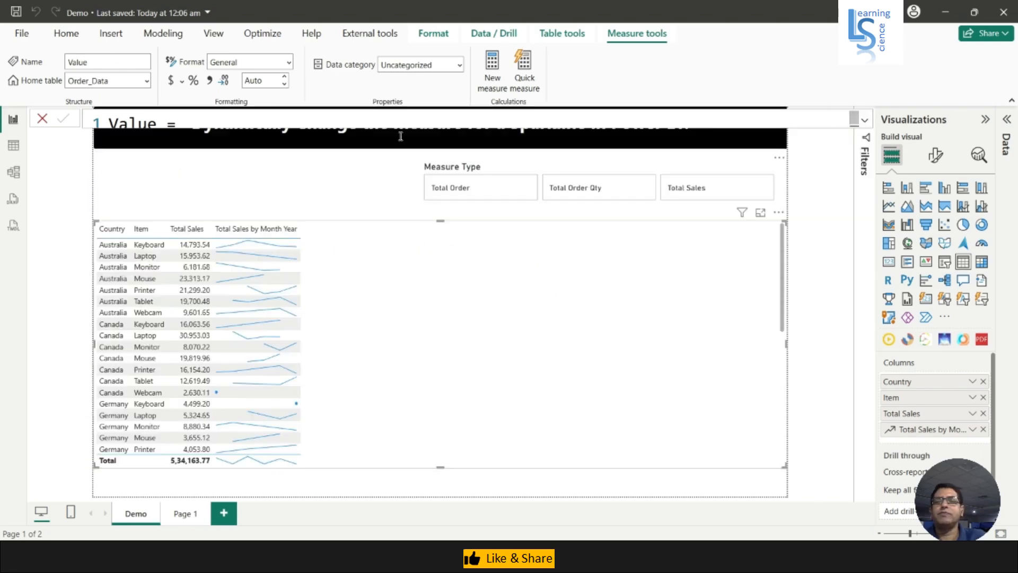
left_click(276, 116)
key("Escape")
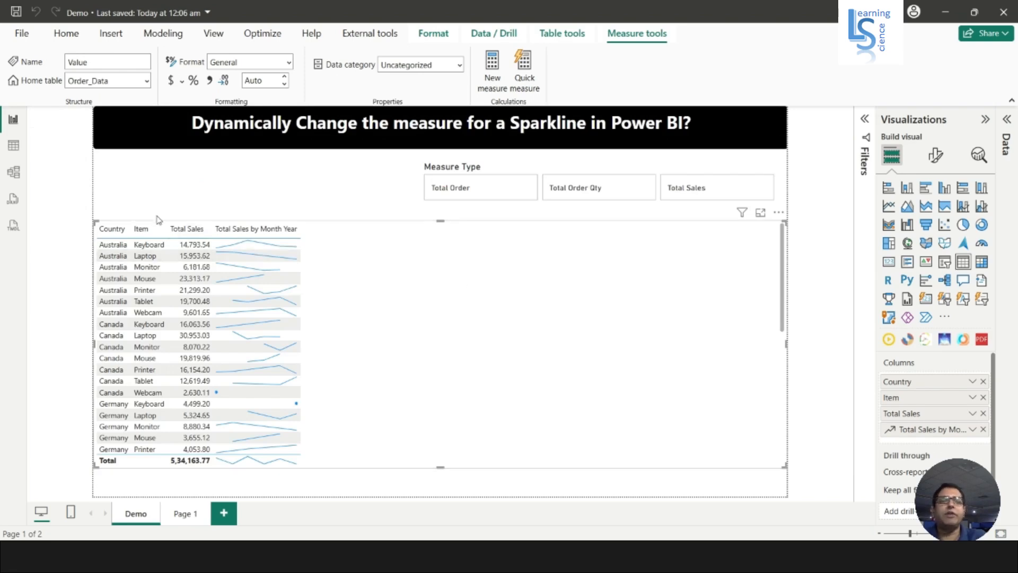
- Turn on the title of the table visual in its general format settings
left_click(936, 155)
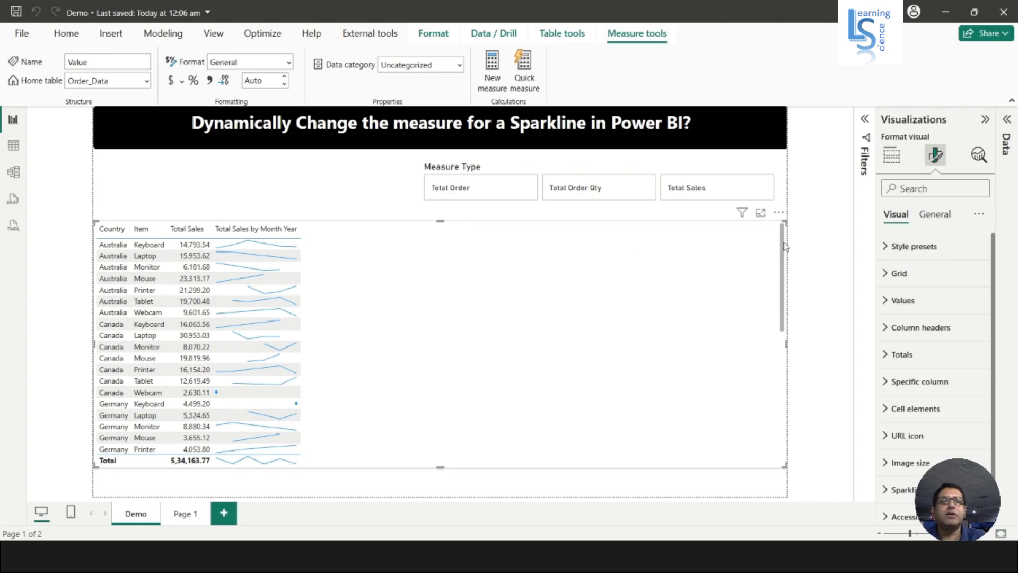
left_click(929, 218)
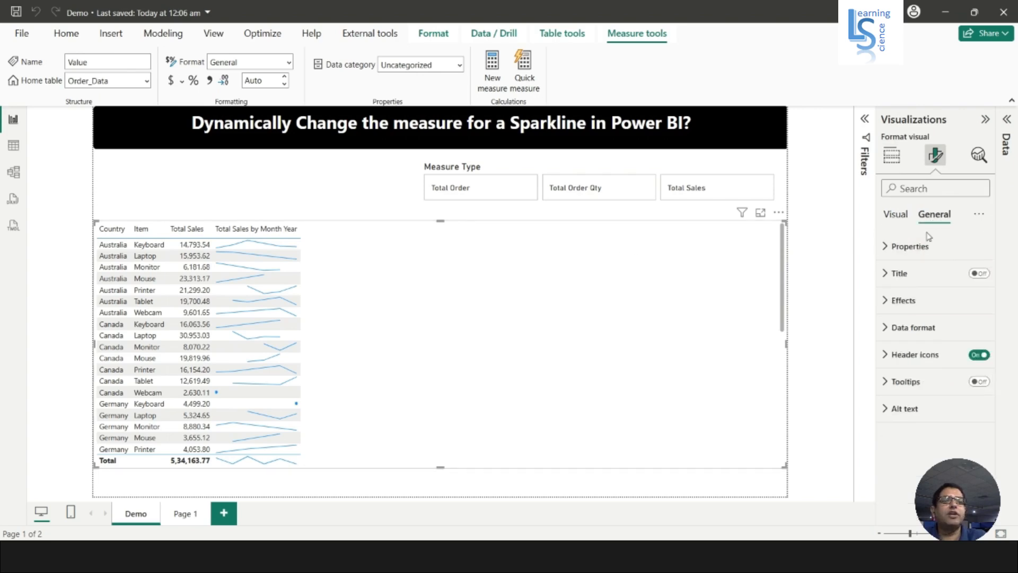
left_click(979, 274)
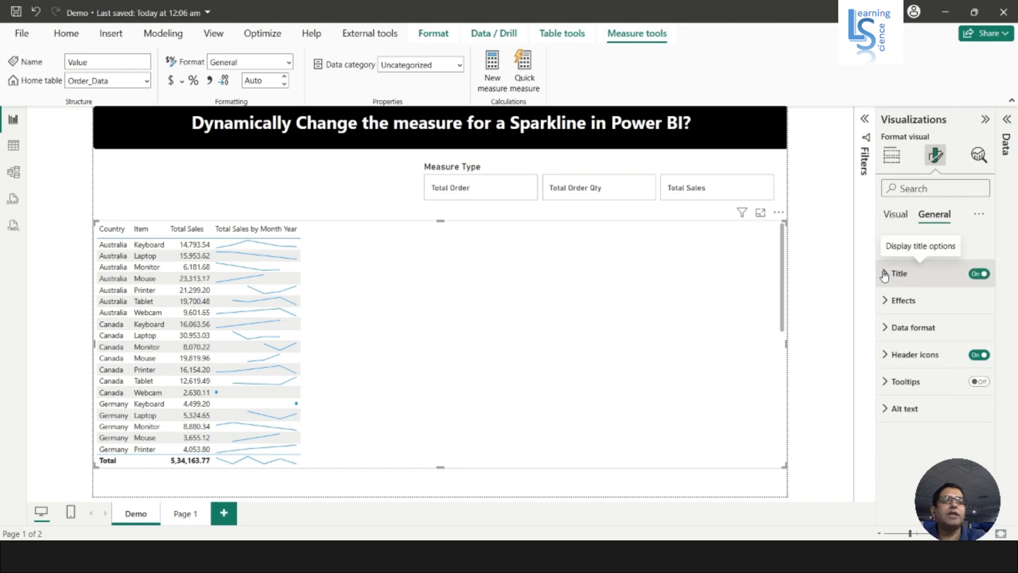
- Base the table's title text on the field value of the Table Title measure from Order_Data
left_click(902, 277)
left_click(978, 340)
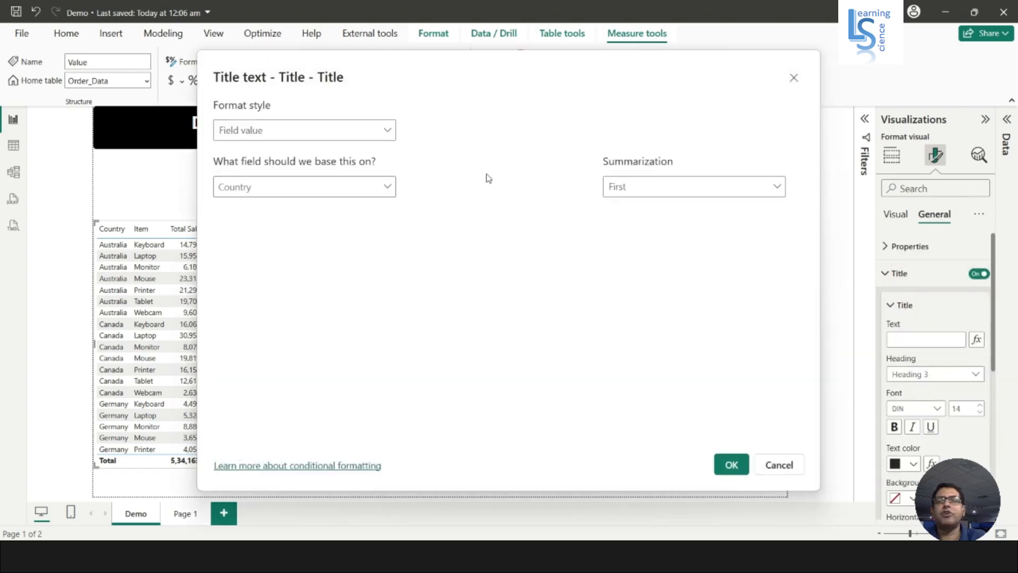
left_click(389, 189)
left_click(222, 302)
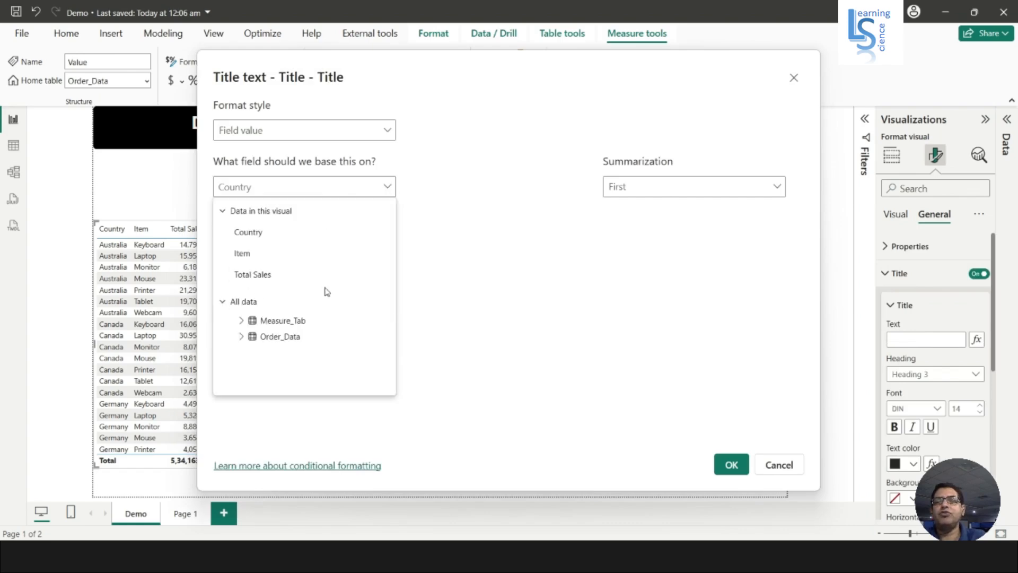
left_click(242, 337)
scroll(308, 326, "down", 5)
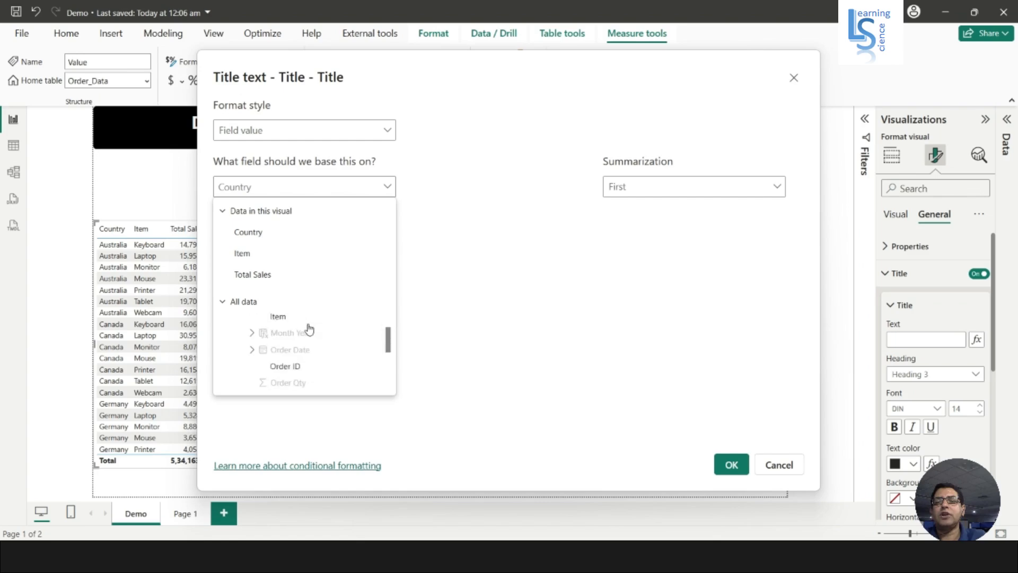
left_click(296, 318)
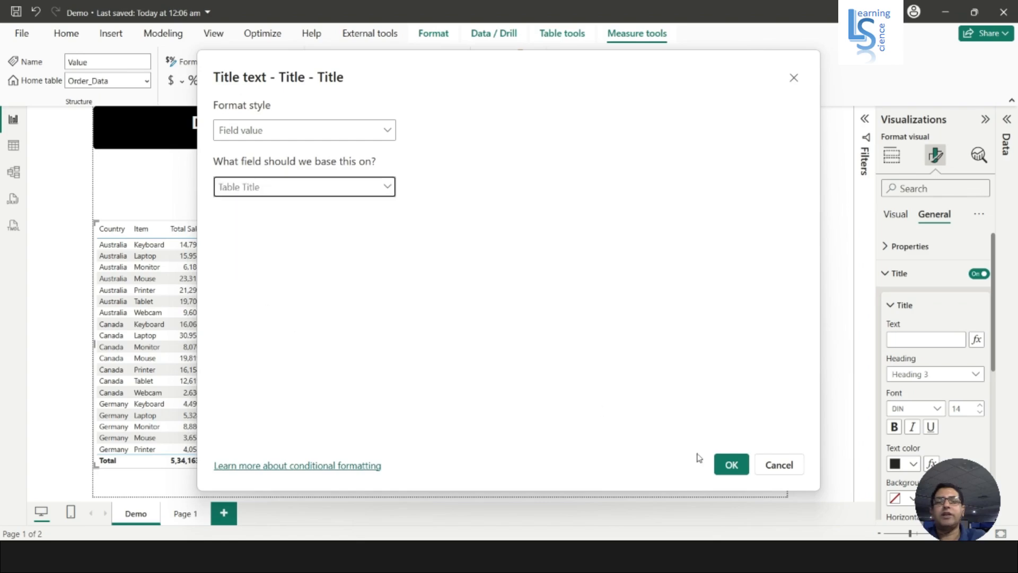
left_click(732, 466)
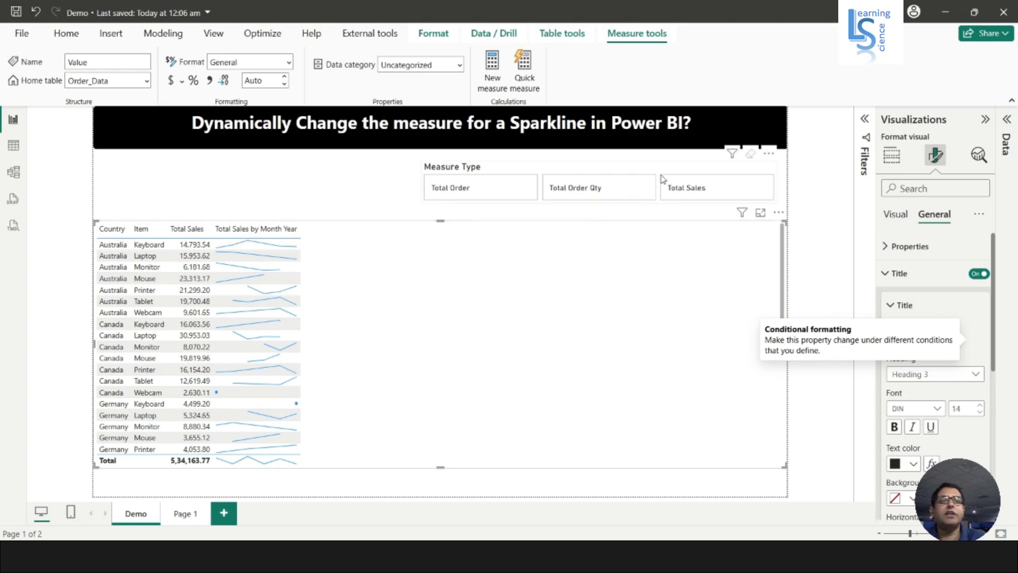
- Check the selection settings of the Measure Type slicer, including whether single select is enabled
left_click(892, 156)
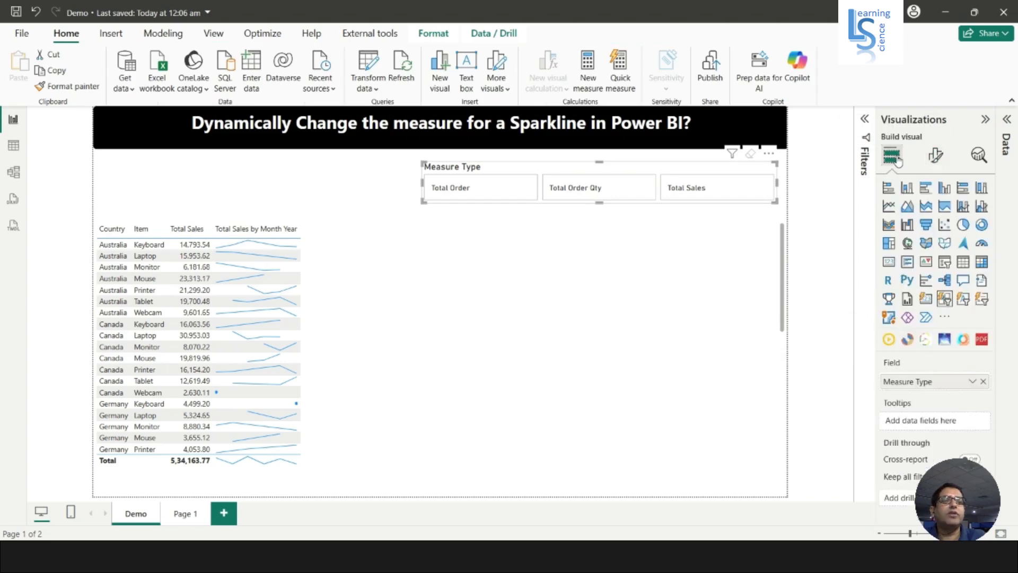
left_click(937, 155)
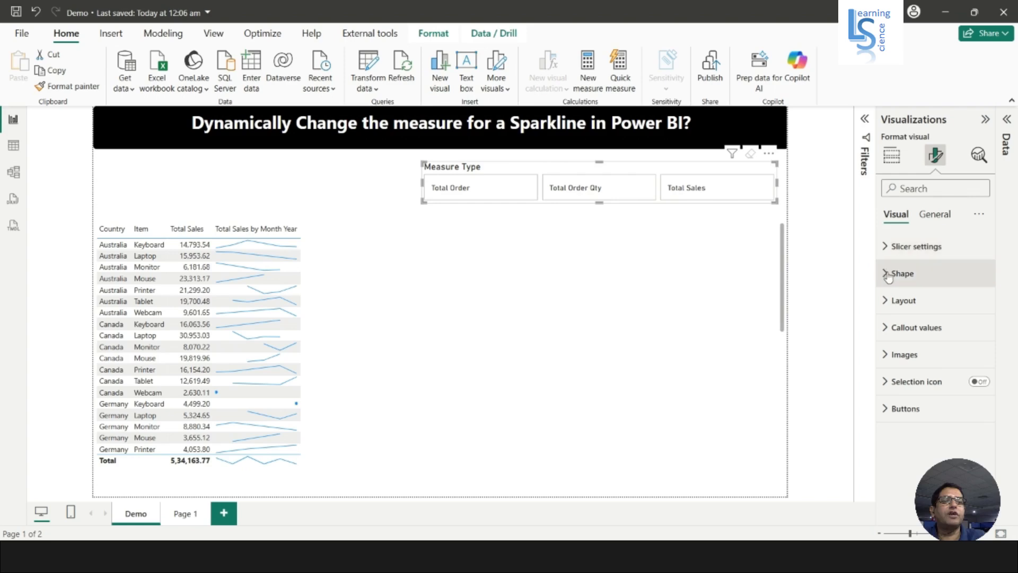
left_click(910, 246)
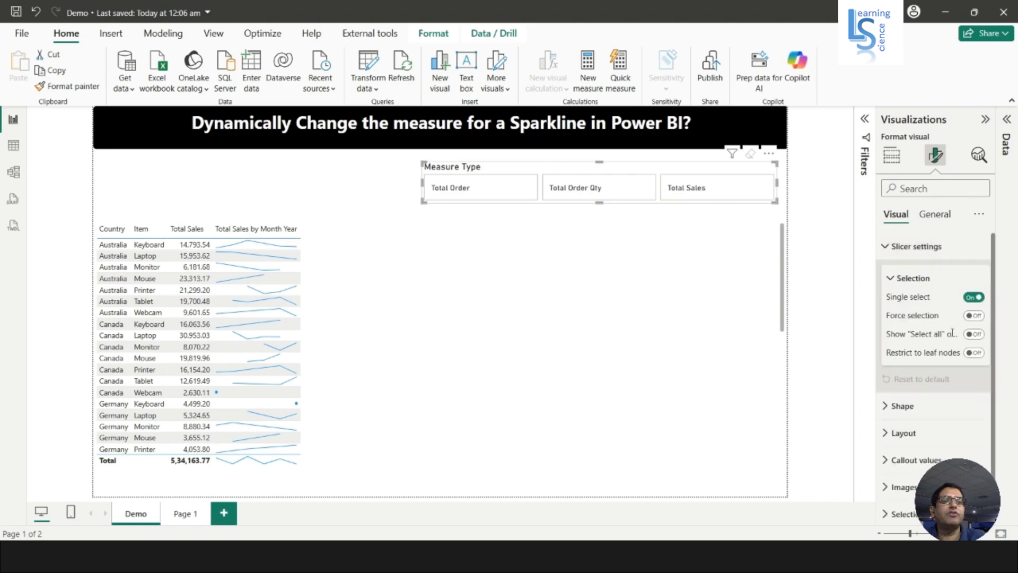
- Choose Total Order in the Measure Type slicer and select the table visual
left_click(986, 120)
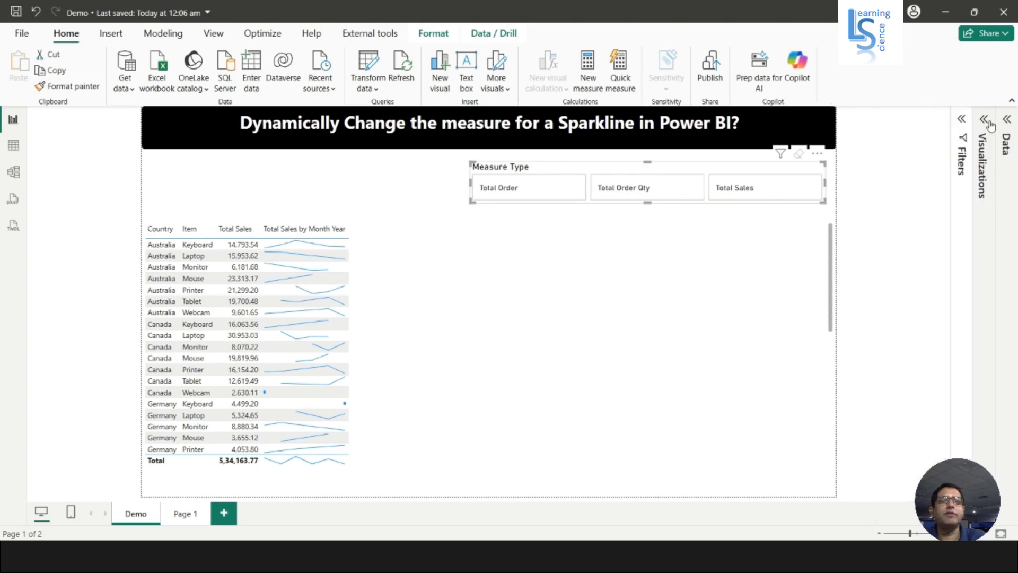
left_click(530, 195)
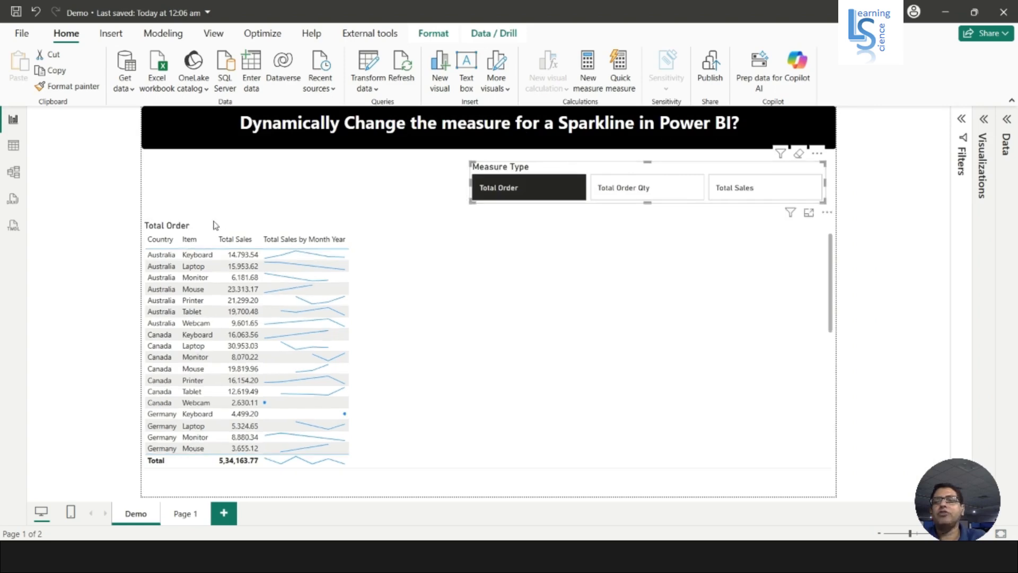
left_click(193, 228)
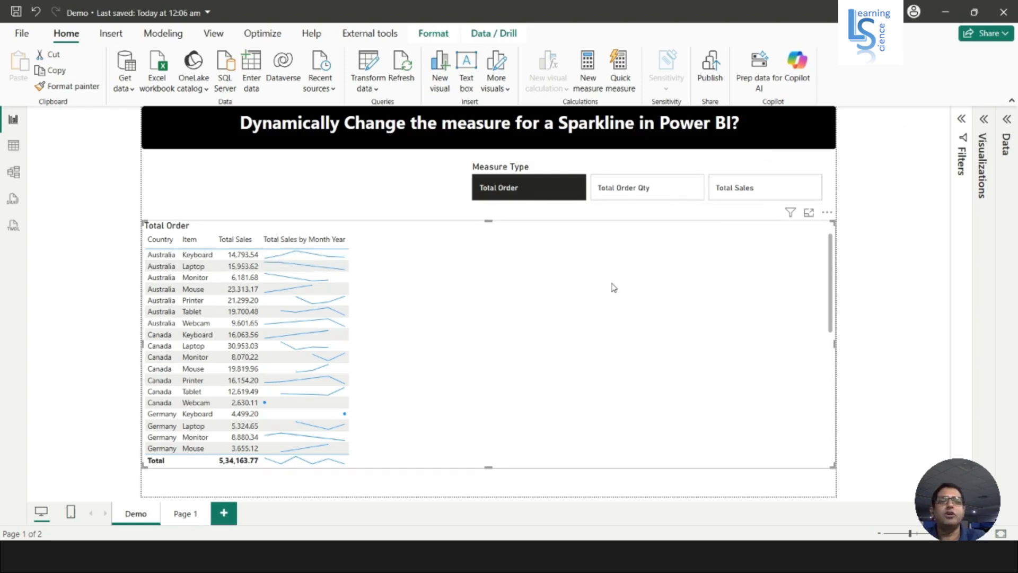
- Remove the Total Sales by Month Year sparkline and the Total Sales field from the table's columns
left_click(984, 120)
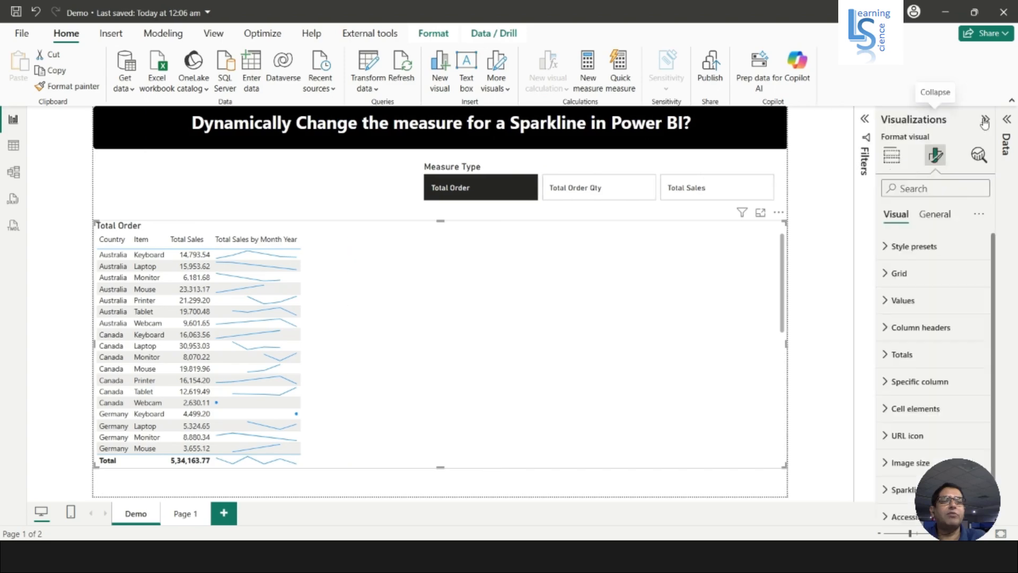
left_click(892, 155)
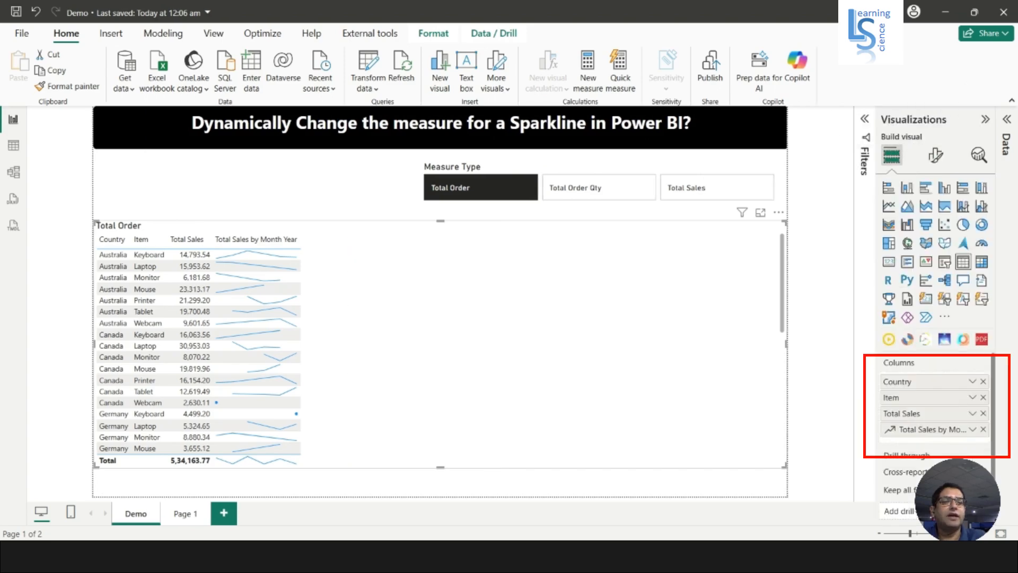
left_click(984, 430)
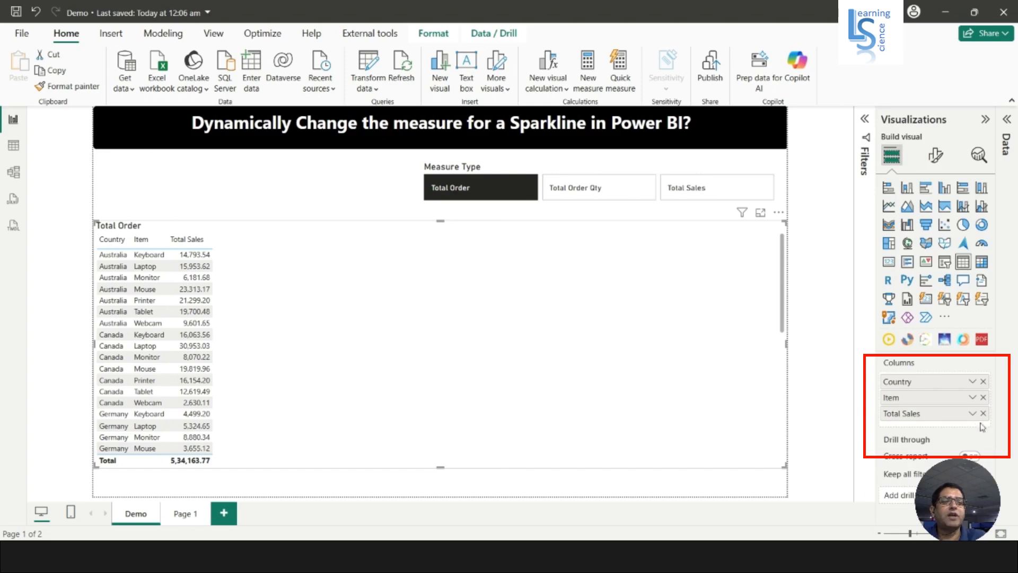
left_click(983, 414)
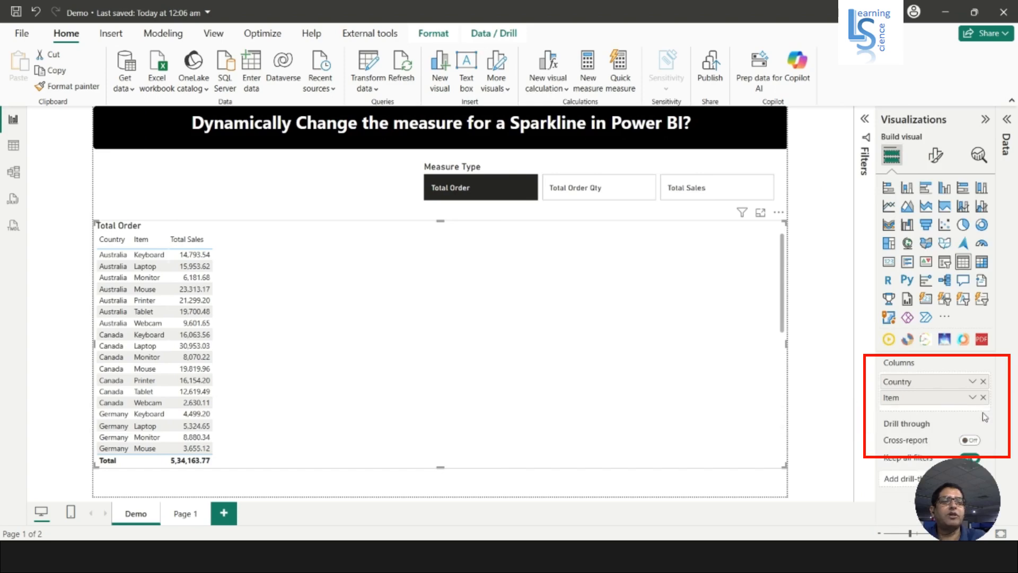
- Add the Value measure from Order_Data to the table's columns after Item
left_click(1010, 180)
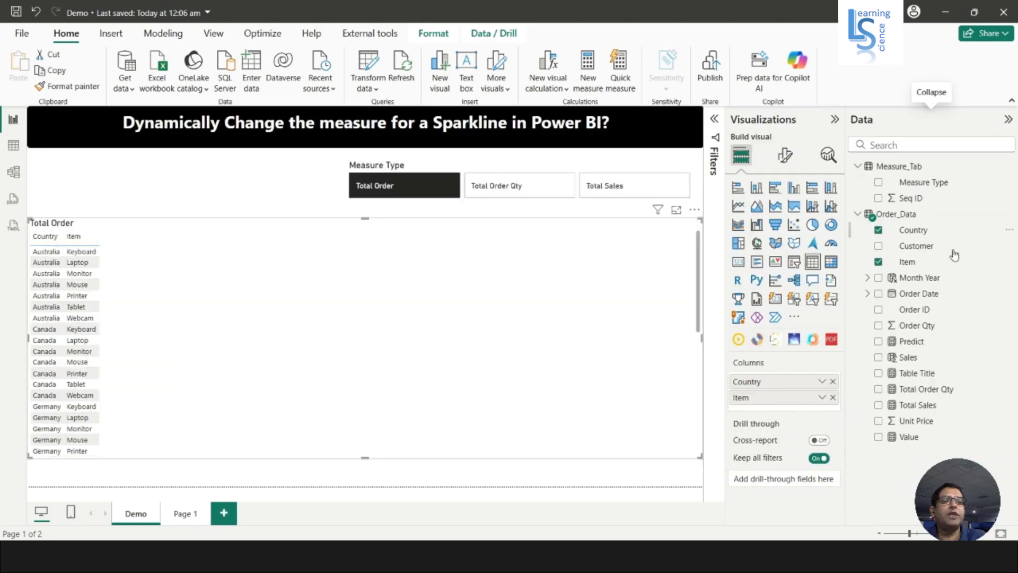
left_click_drag(909, 436, 776, 407)
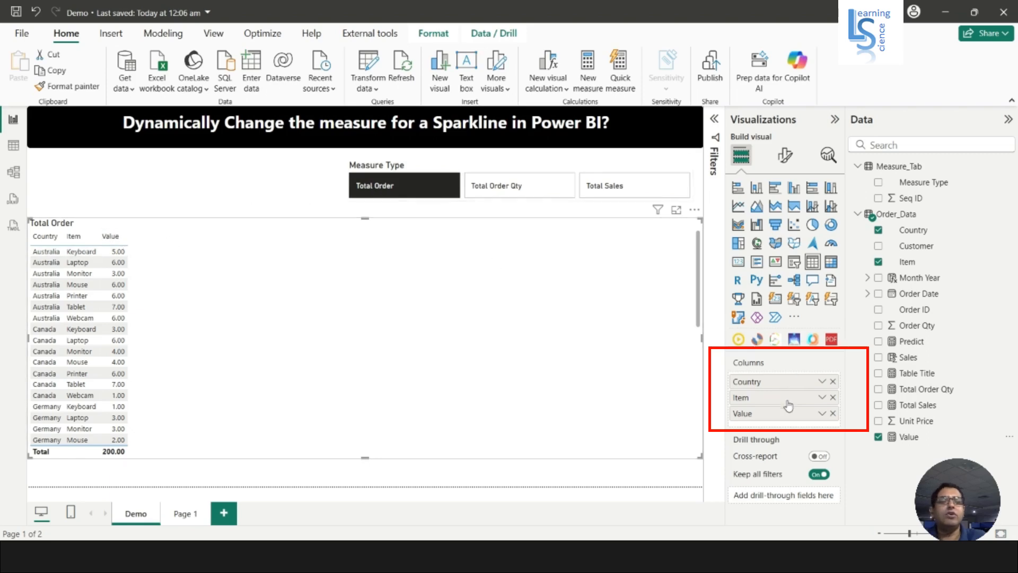
- Add a sparkline to the table with Value on the Y-axis and Month Year from Order_Data on the X-axis
left_click(822, 414)
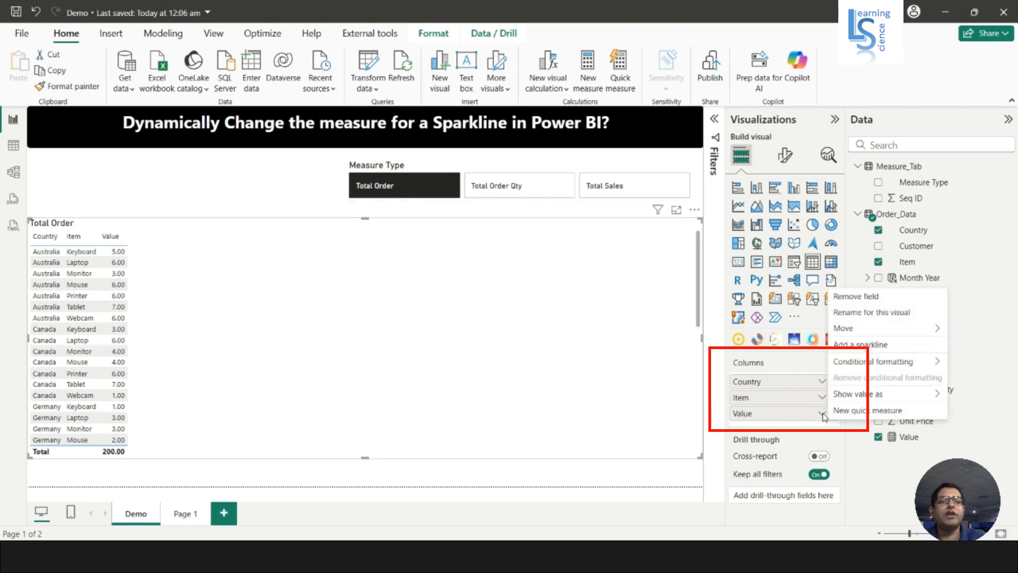
left_click(859, 346)
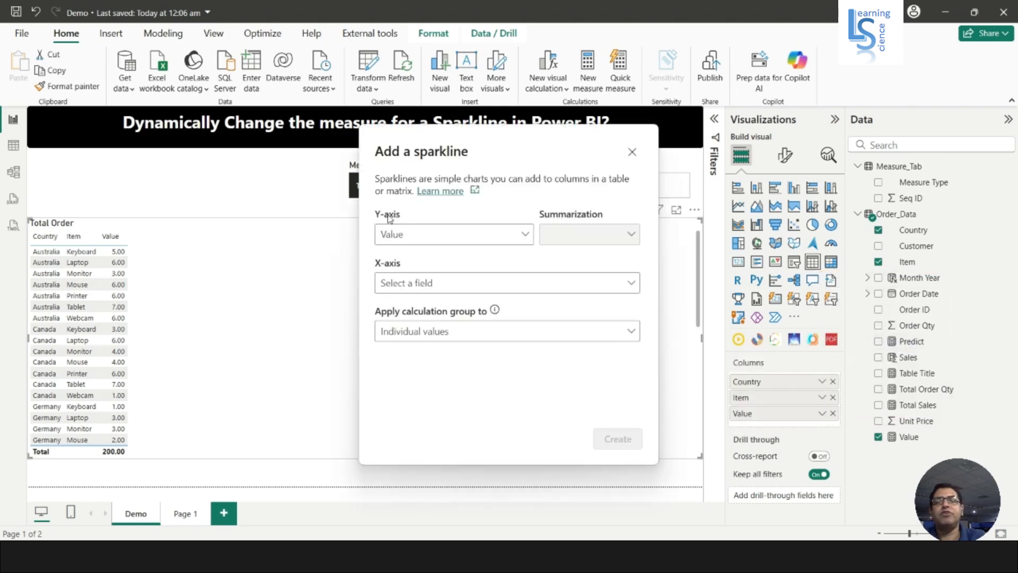
left_click(433, 289)
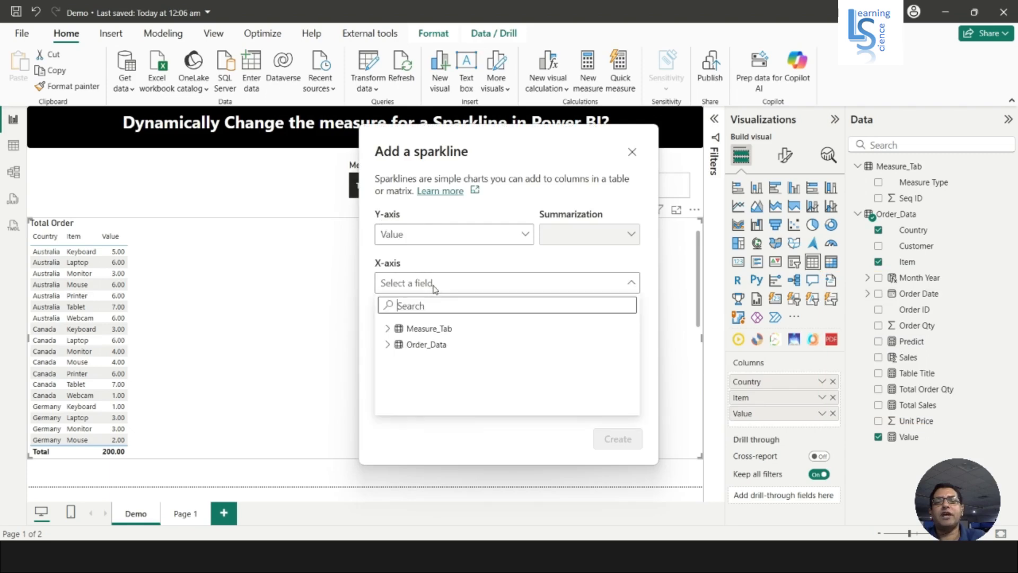
left_click(389, 346)
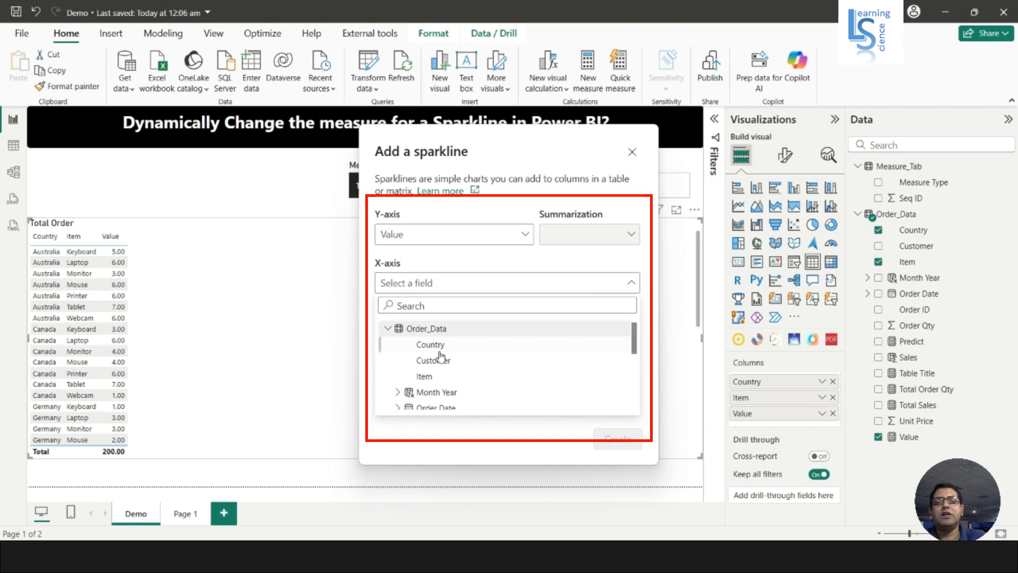
scroll(438, 353, "down", 3)
left_click(441, 343)
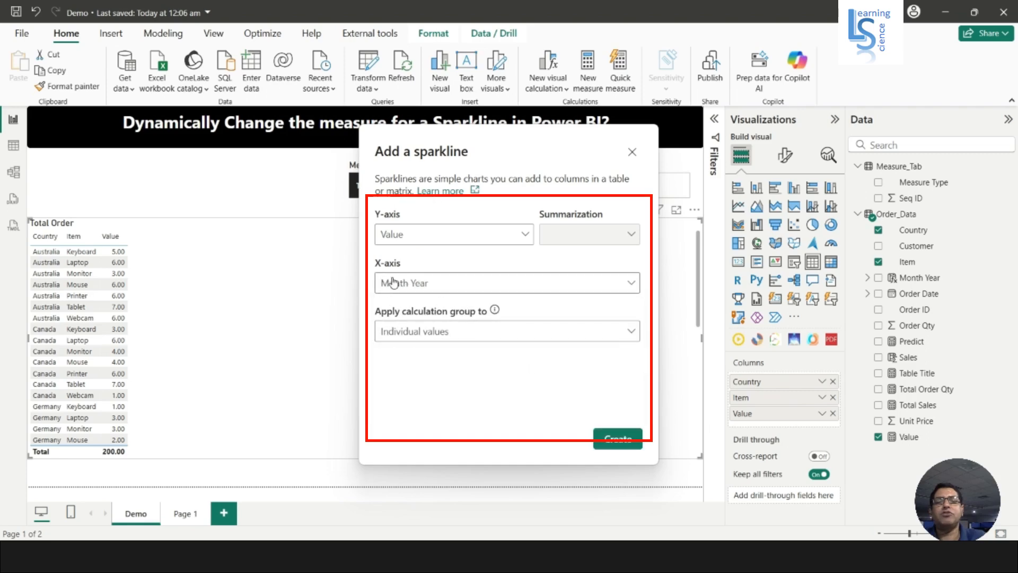
left_click(622, 443)
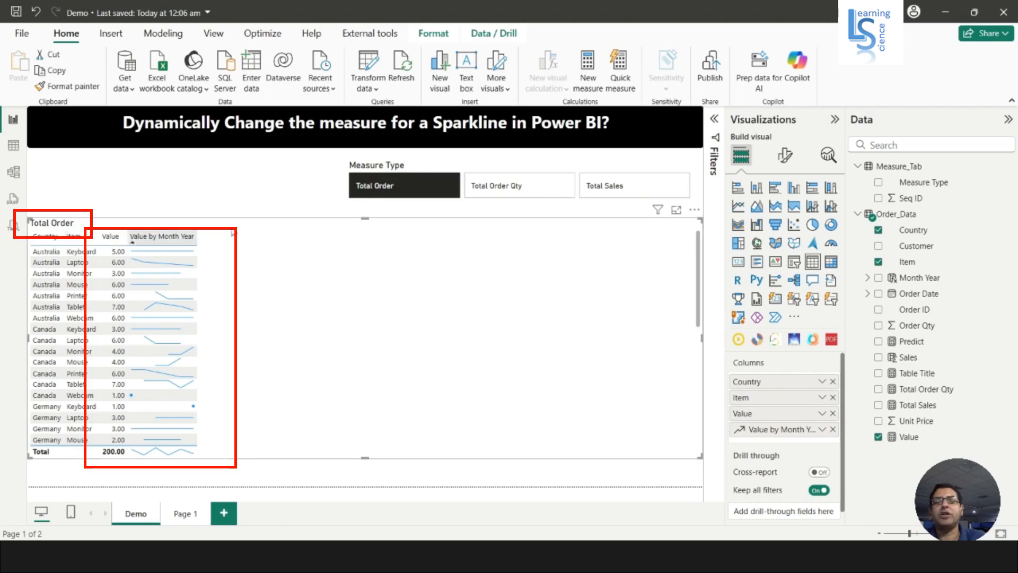
- Test the Measure Type slicer with Total Order Qty and Total Sales, and collapse the Data and Visualizations panes
left_click(508, 191)
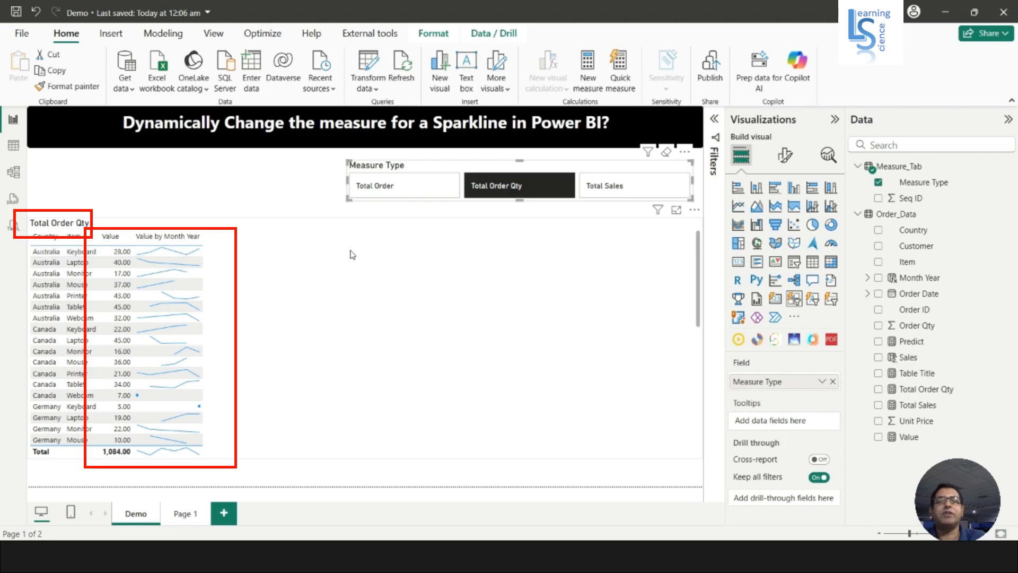
left_click(628, 190)
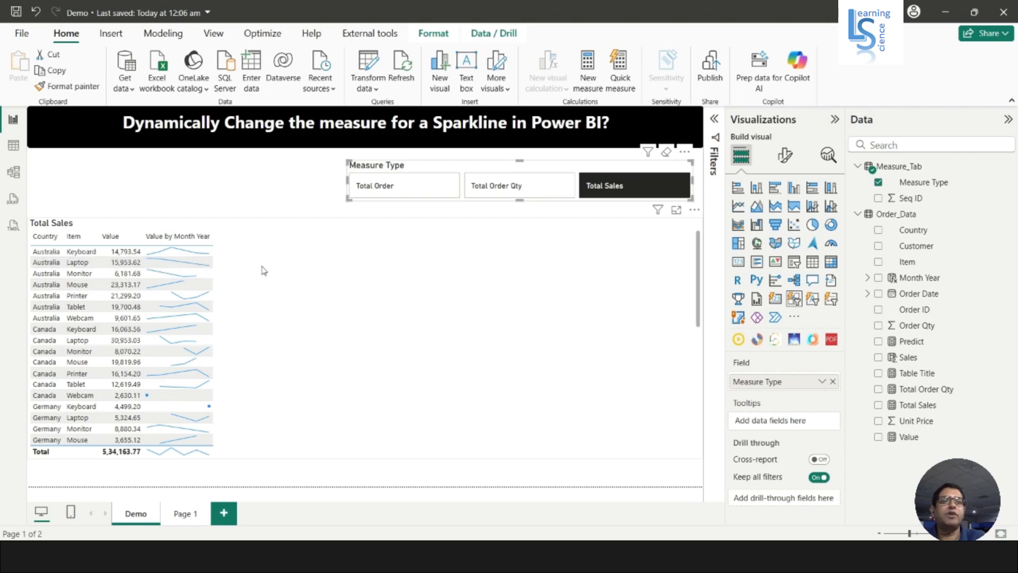
left_click(1009, 120)
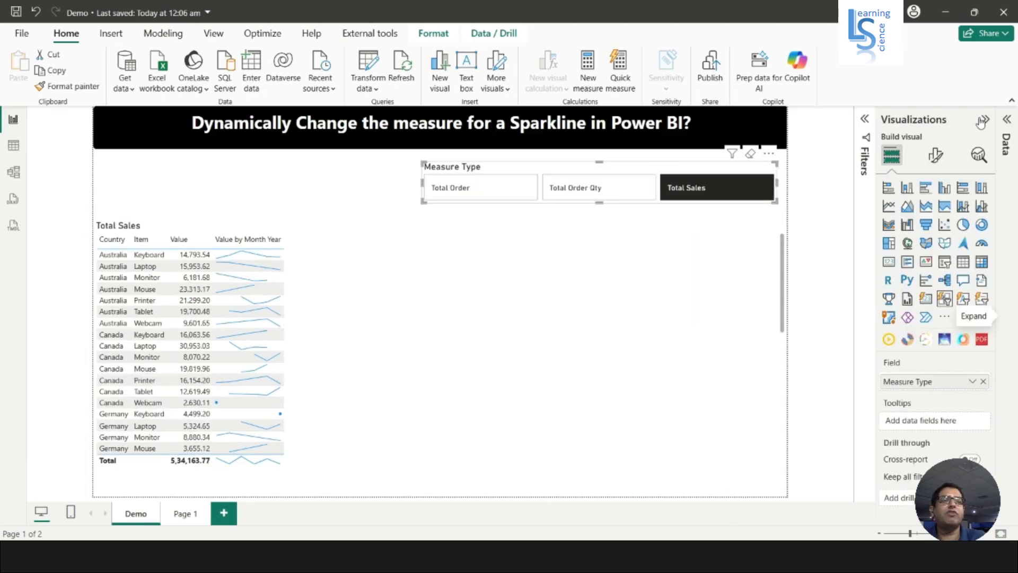
left_click(983, 120)
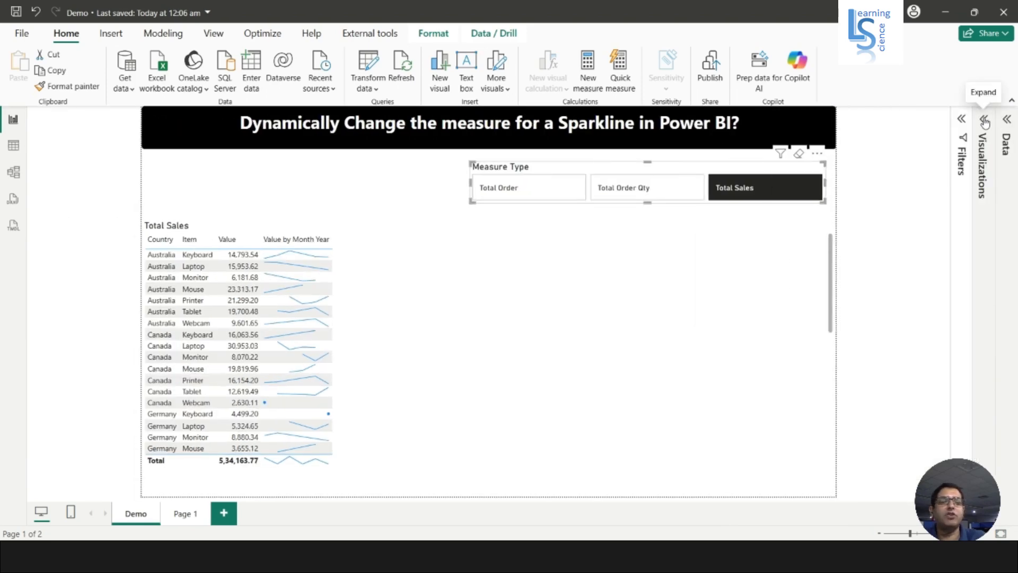